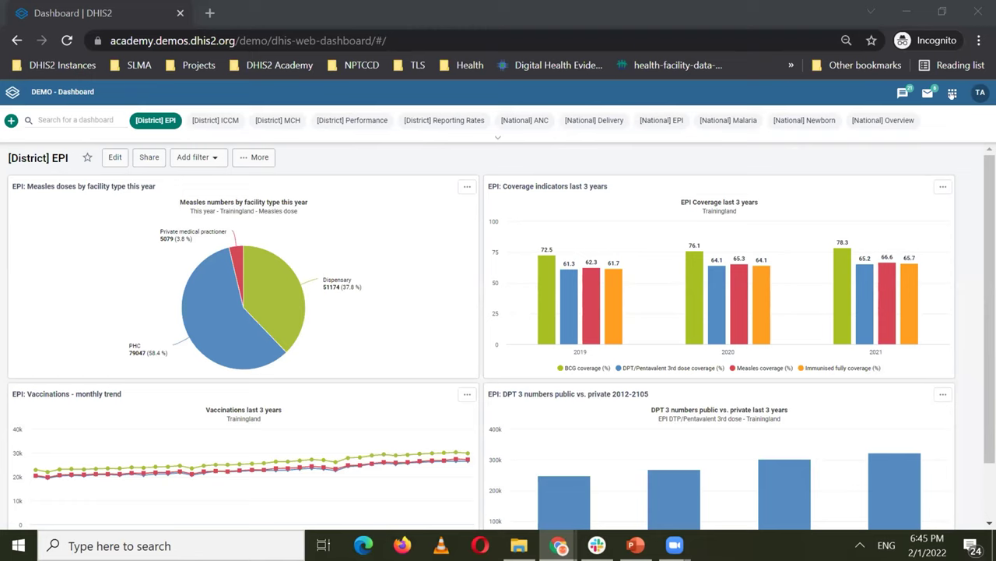
Step: Launch Tracker Capture from the DHIS2 apps menu and expand Trainingland
{"action": "left_click", "coordinate": [952, 92]}
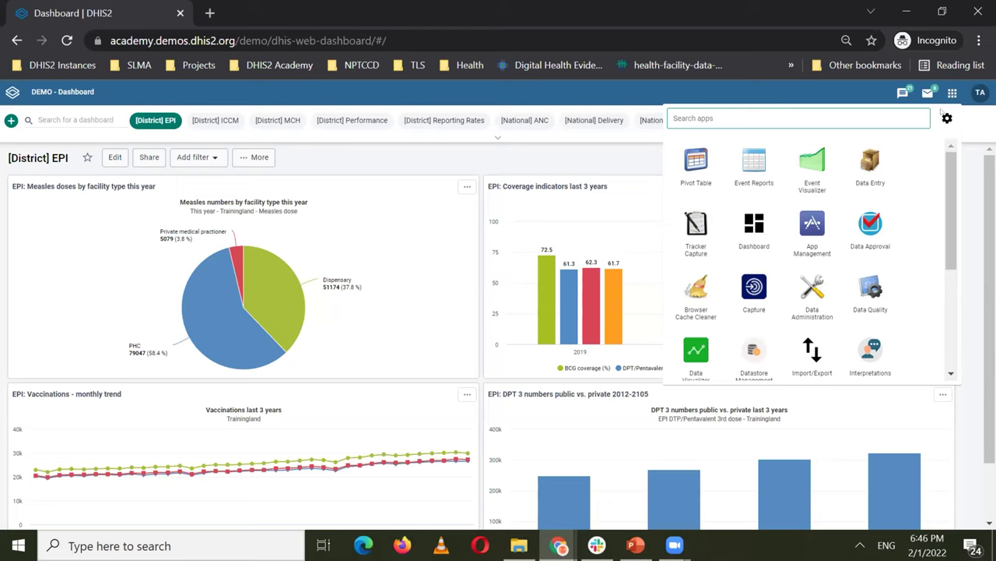
{"action": "left_click", "coordinate": [696, 232]}
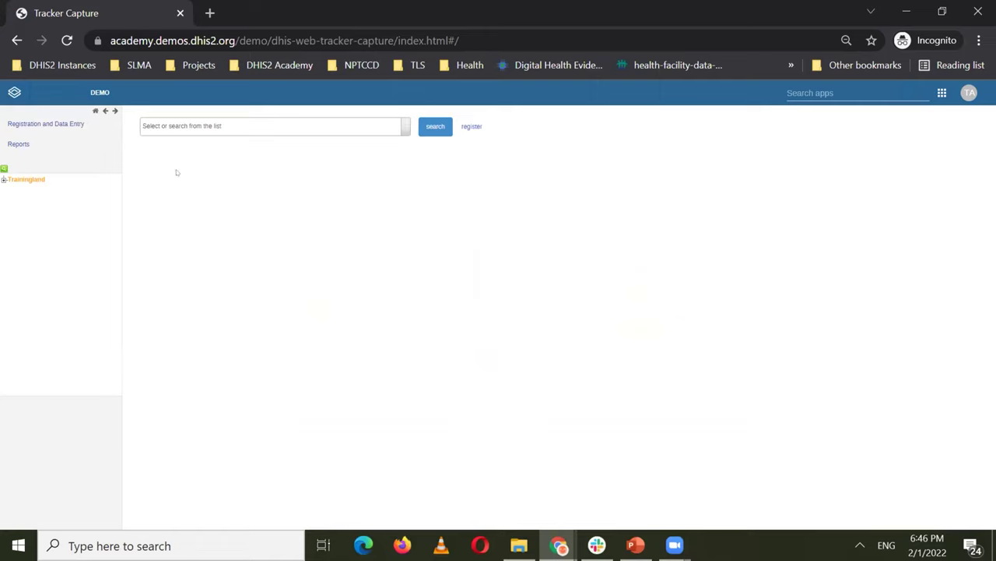
{"action": "left_click", "coordinate": [4, 179]}
Step: Select Parrot District Hospital under Animal Region > Bird District and choose the TB Treatment Card program
{"action": "left_click", "coordinate": [11, 188]}
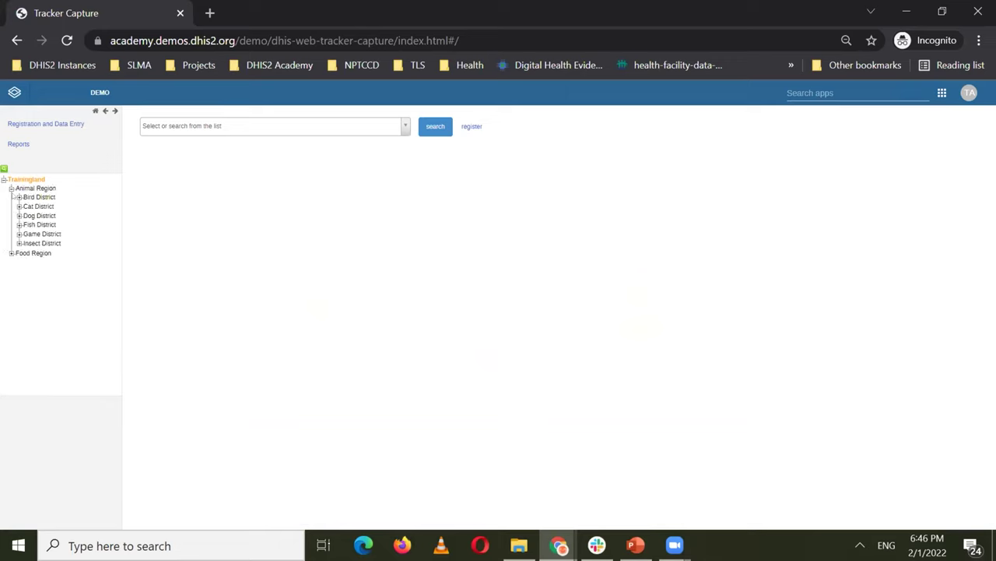
{"action": "left_click", "coordinate": [19, 197]}
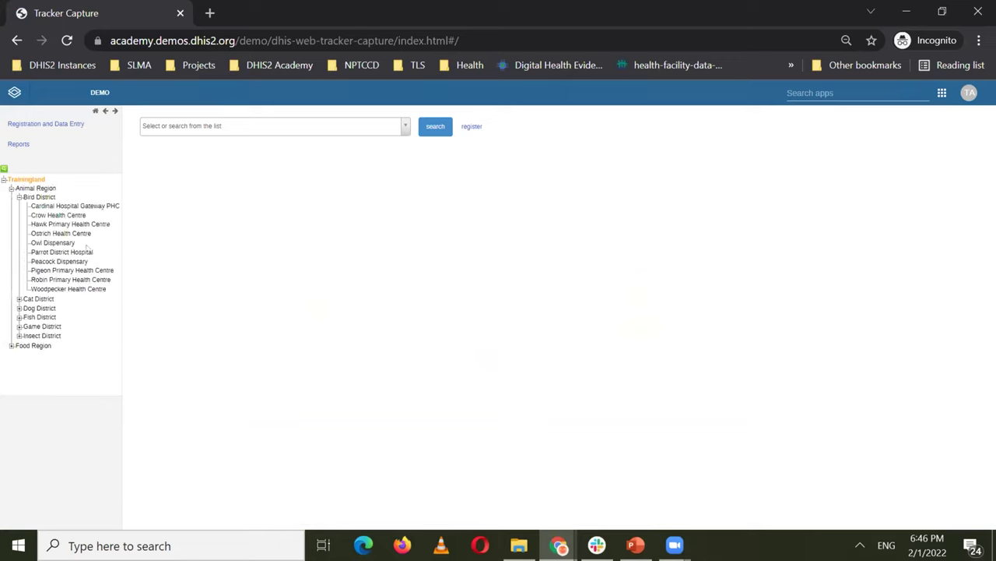
{"action": "left_click", "coordinate": [76, 252]}
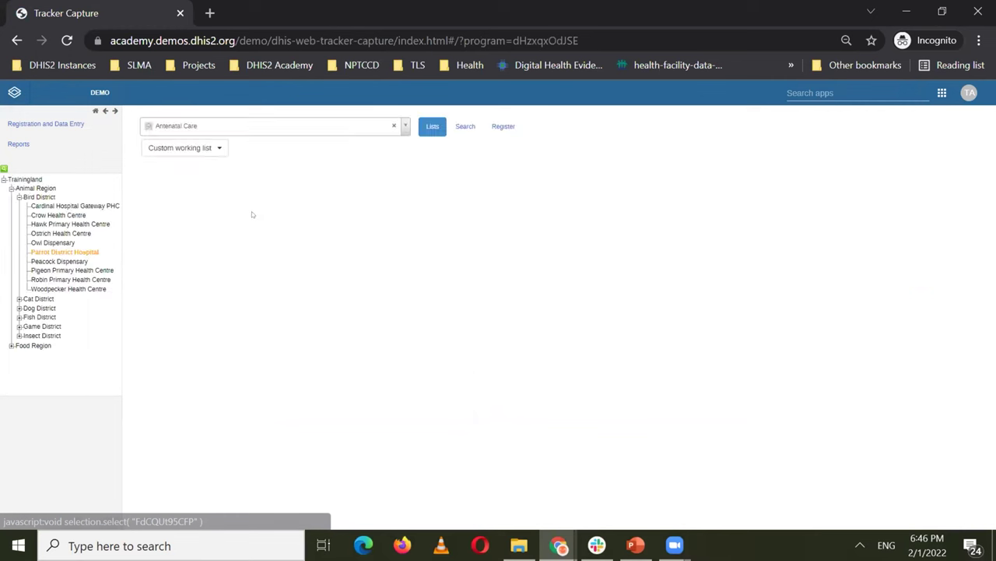
{"action": "left_click", "coordinate": [404, 126]}
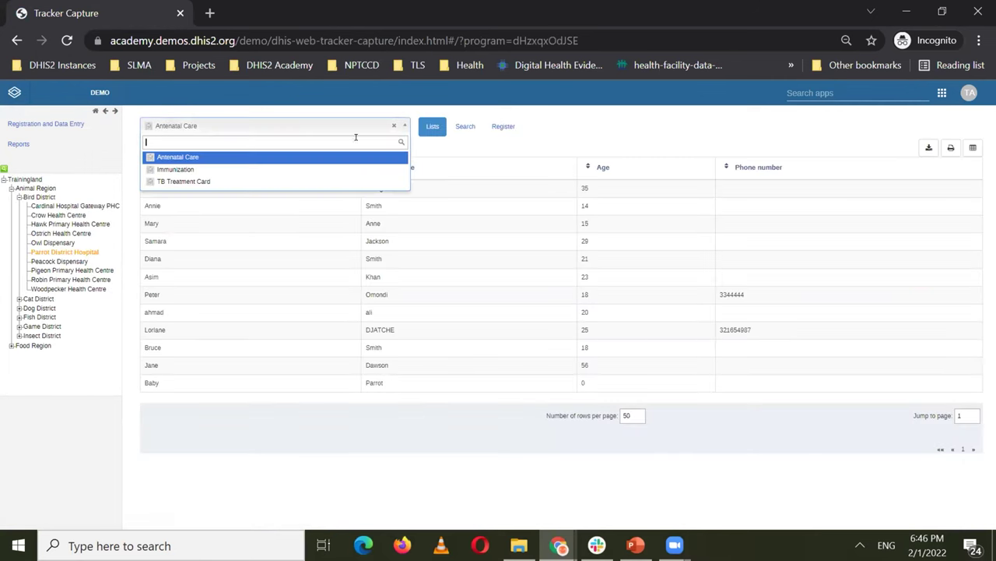
{"action": "left_click", "coordinate": [322, 183]}
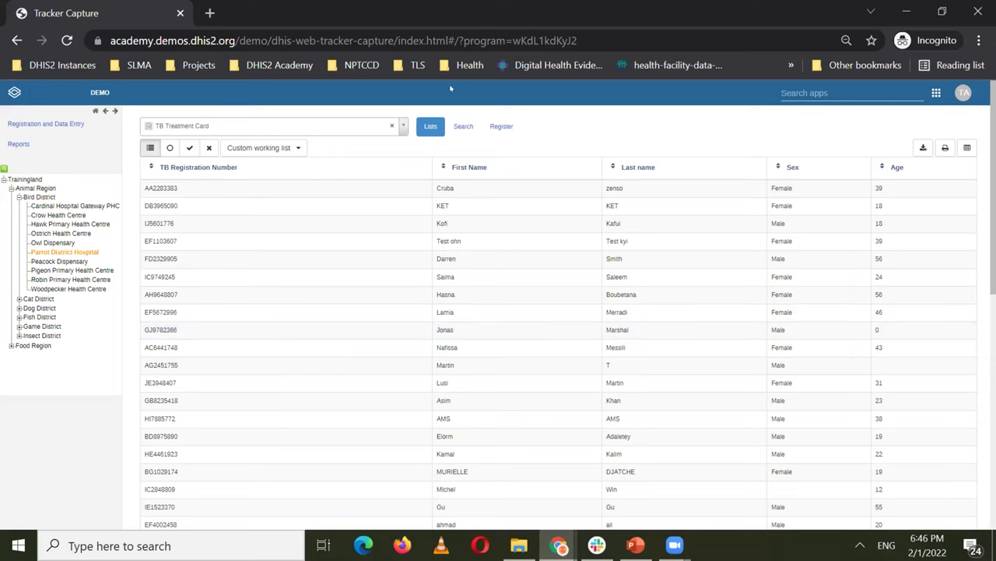
{"action": "left_click", "coordinate": [502, 128]}
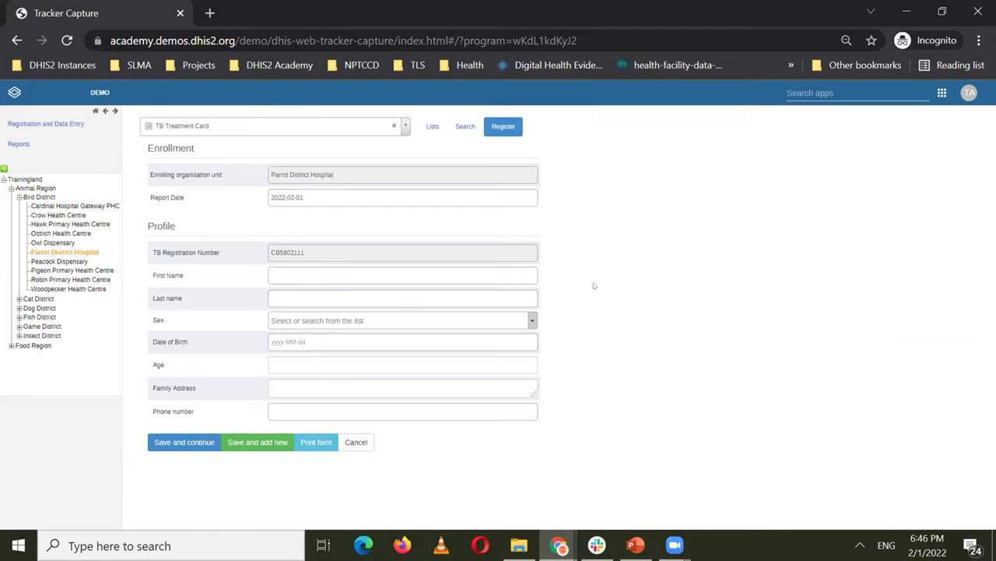
Step: Fill in the new patient's first and last name and set sex to Male
{"action": "left_click", "coordinate": [454, 272]}
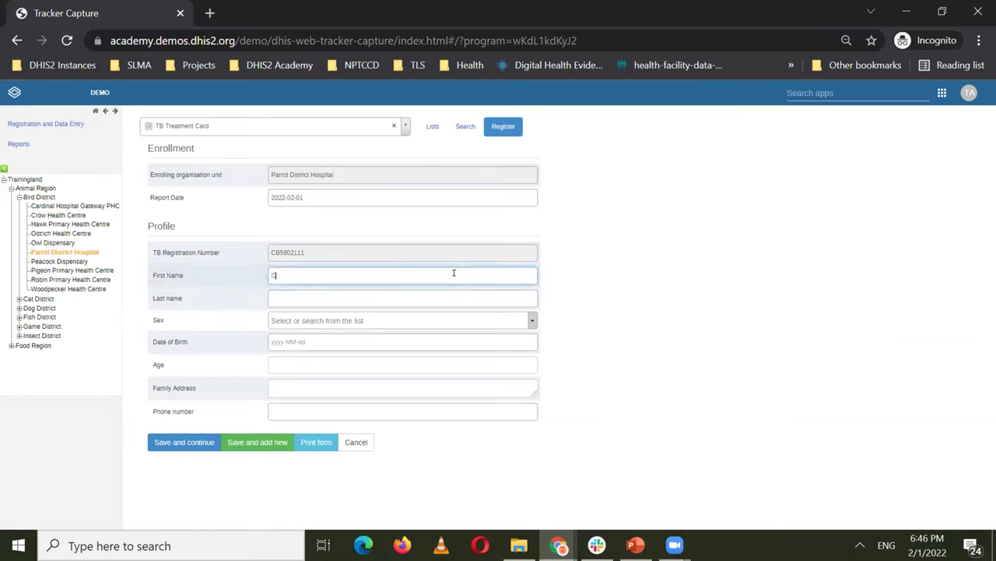
{"action": "left_click", "coordinate": [454, 296]}
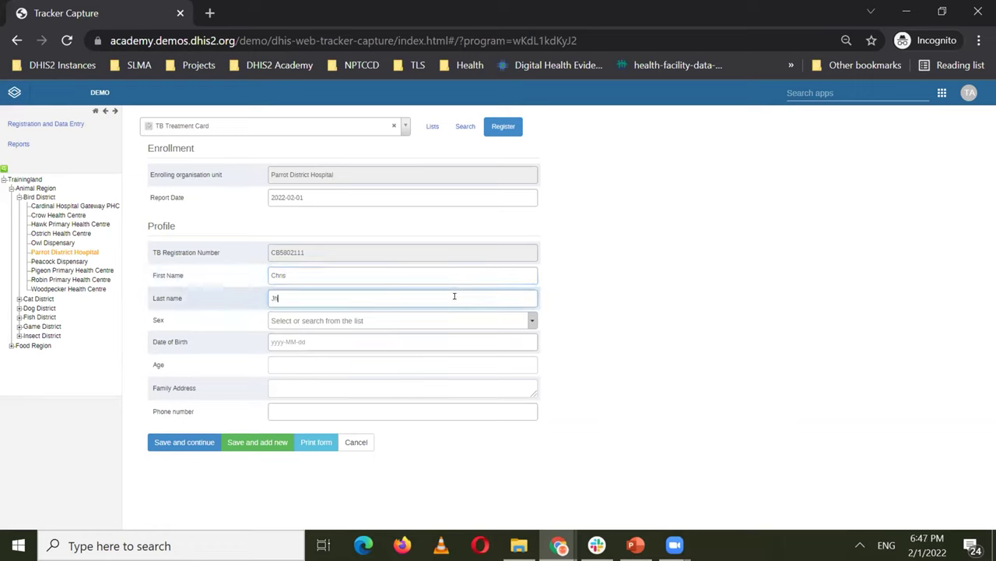
{"action": "left_click", "coordinate": [478, 320]}
{"action": "left_click", "coordinate": [427, 380]}
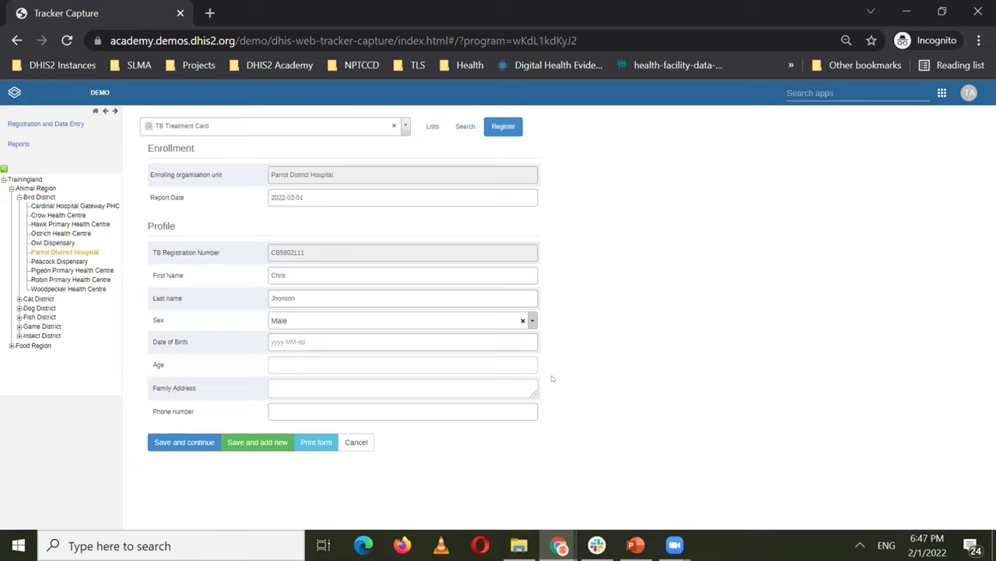
{"action": "left_click", "coordinate": [386, 341]}
Step: Set the date of birth to 1972-03-08, giving age 49, and save the registration
{"action": "left_click", "coordinate": [343, 374]}
{"action": "scroll", "coordinate": [343, 245], "scroll_direction": "up", "scroll_amount": 10}
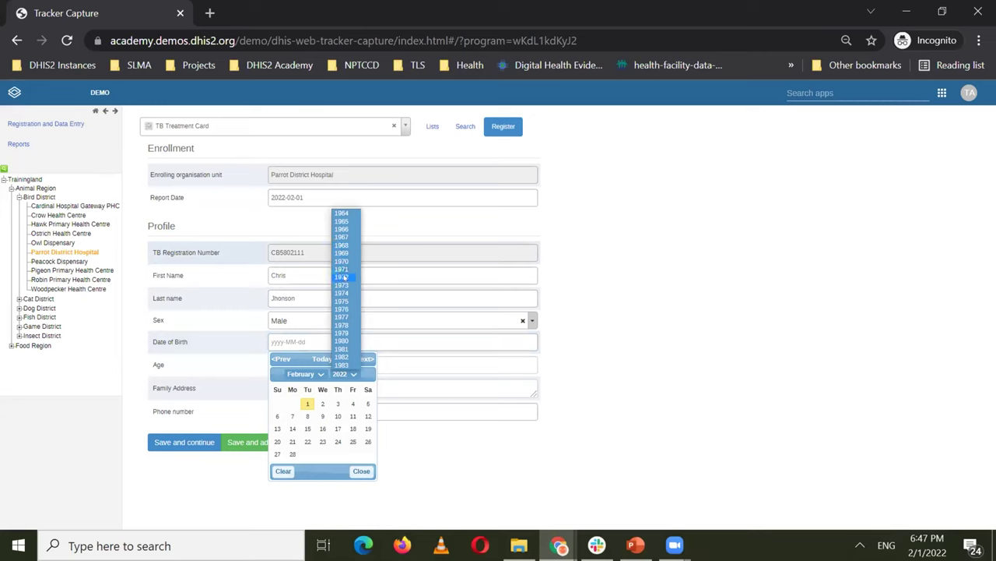
{"action": "left_click", "coordinate": [344, 276]}
{"action": "left_click", "coordinate": [305, 374]}
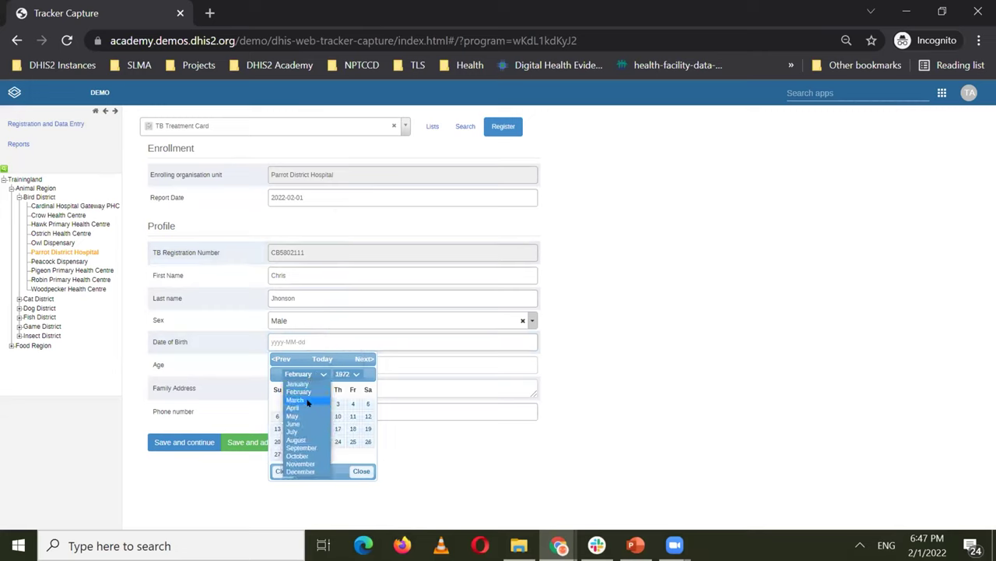
{"action": "left_click", "coordinate": [307, 401]}
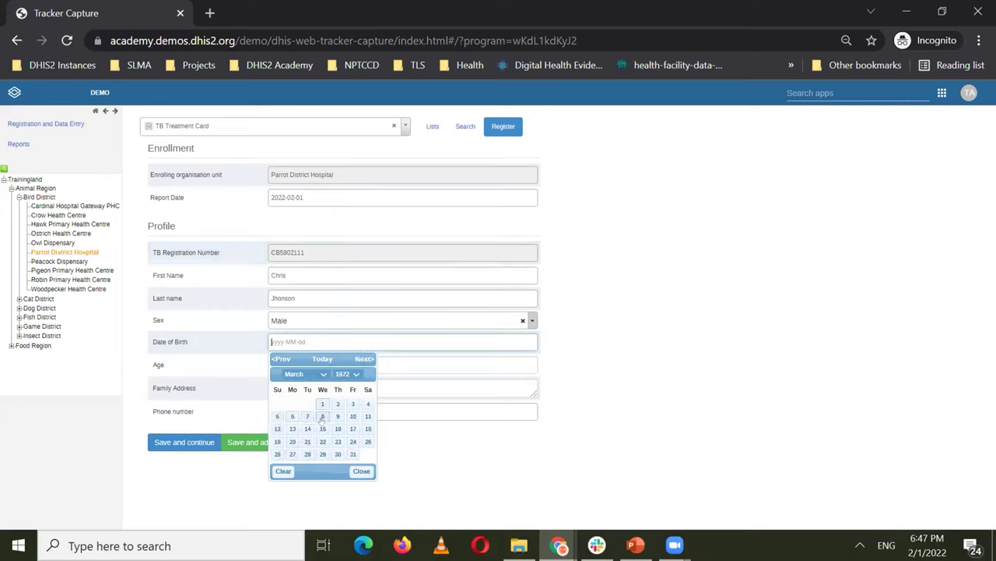
{"action": "left_click", "coordinate": [322, 416]}
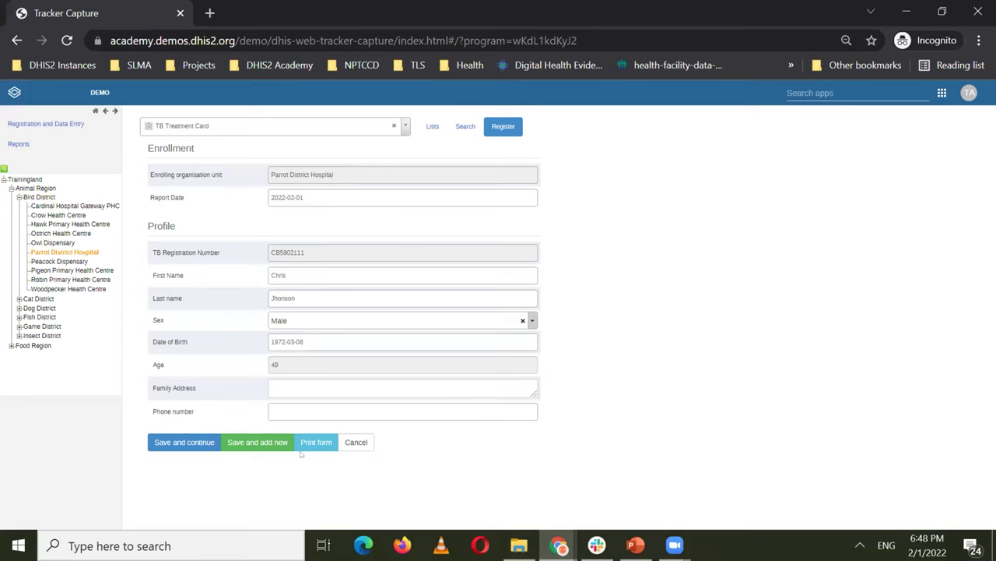
{"action": "left_click", "coordinate": [194, 442]}
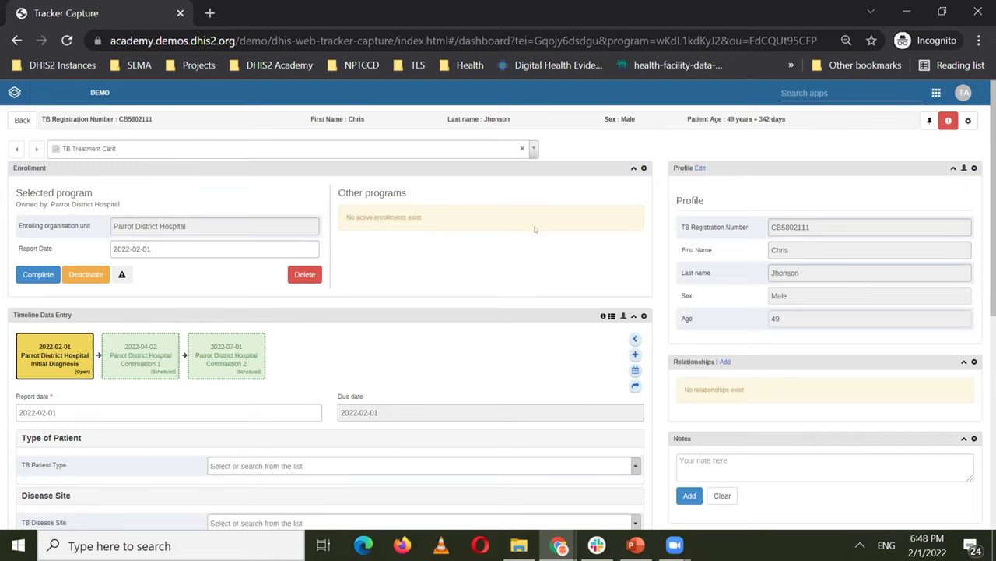
Step: Scroll through the patient's TB dashboard to review Initial Diagnosis and the scheduled visits
{"action": "scroll", "coordinate": [534, 231], "scroll_direction": "down", "scroll_amount": 1}
{"action": "scroll", "coordinate": [527, 226], "scroll_direction": "down", "scroll_amount": 3}
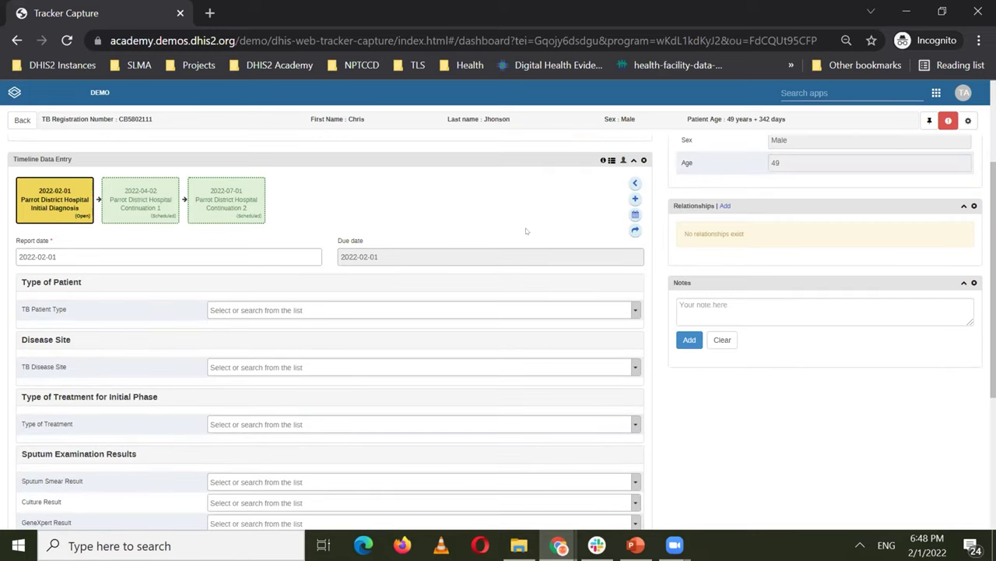
{"action": "scroll", "coordinate": [527, 231], "scroll_direction": "up", "scroll_amount": 3}
{"action": "scroll", "coordinate": [526, 231], "scroll_direction": "up", "scroll_amount": 1}
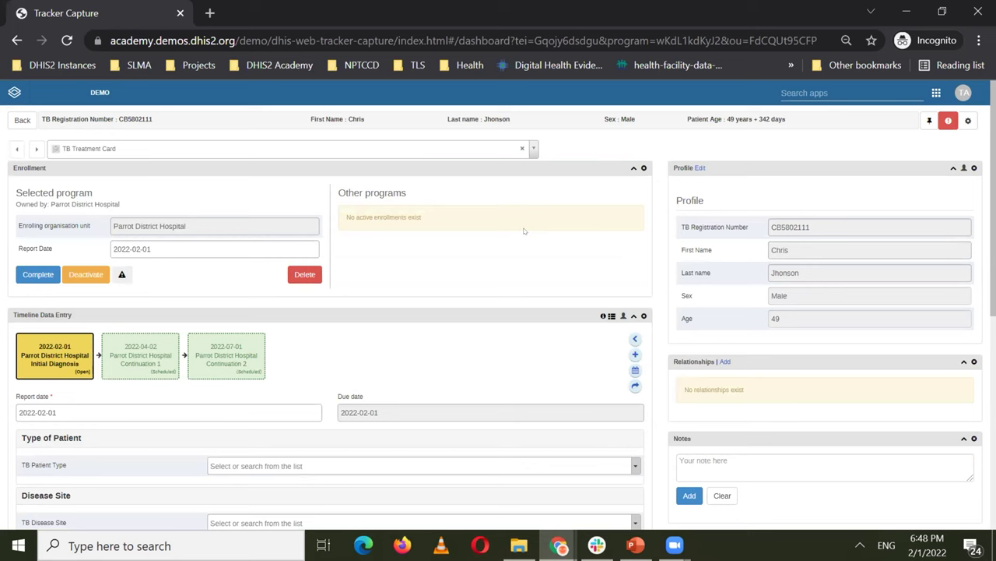
{"action": "scroll", "coordinate": [524, 231], "scroll_direction": "down", "scroll_amount": 1}
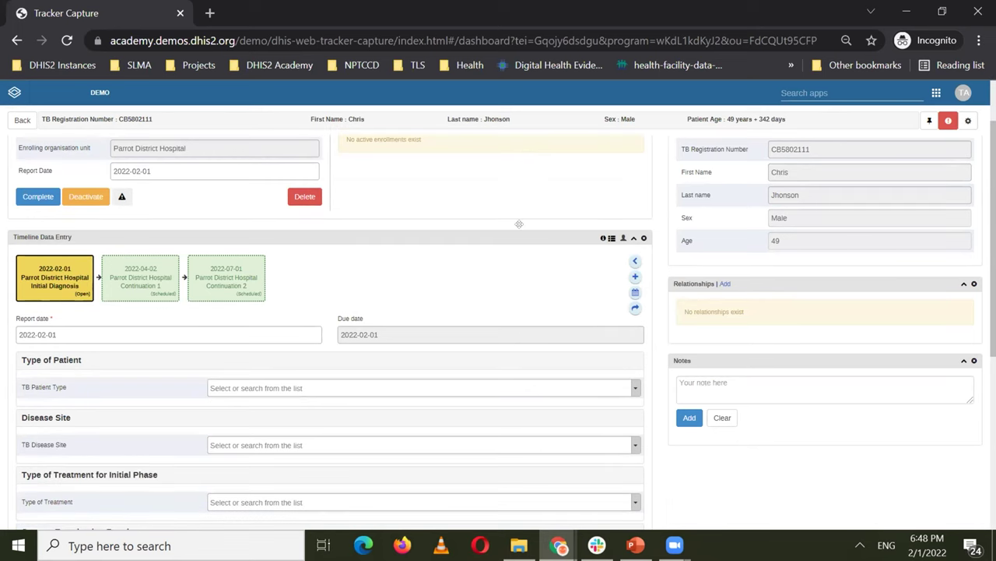
{"action": "scroll", "coordinate": [454, 246], "scroll_direction": "down", "scroll_amount": 3}
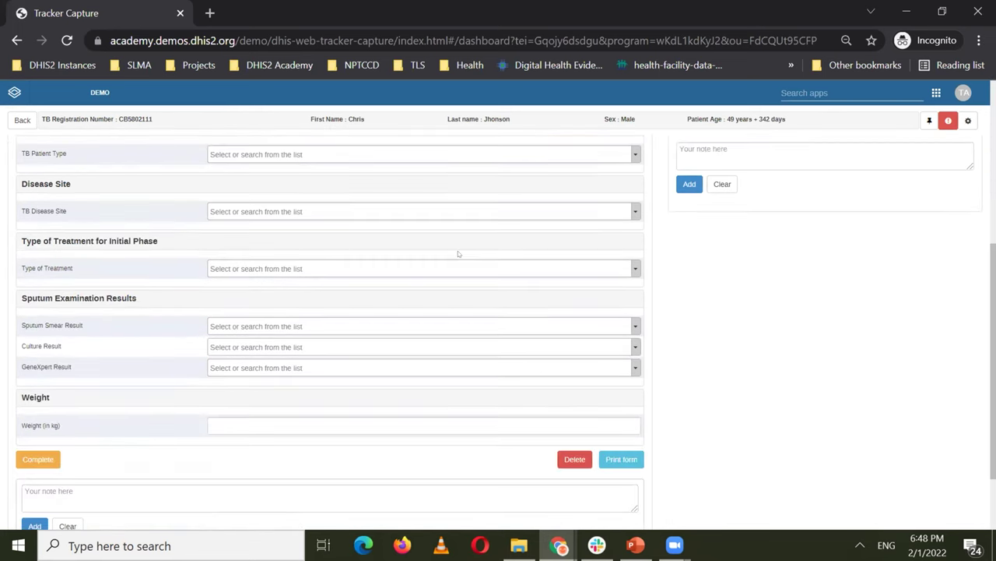
{"action": "scroll", "coordinate": [458, 254], "scroll_direction": "down", "scroll_amount": 1}
{"action": "scroll", "coordinate": [456, 254], "scroll_direction": "up", "scroll_amount": 2}
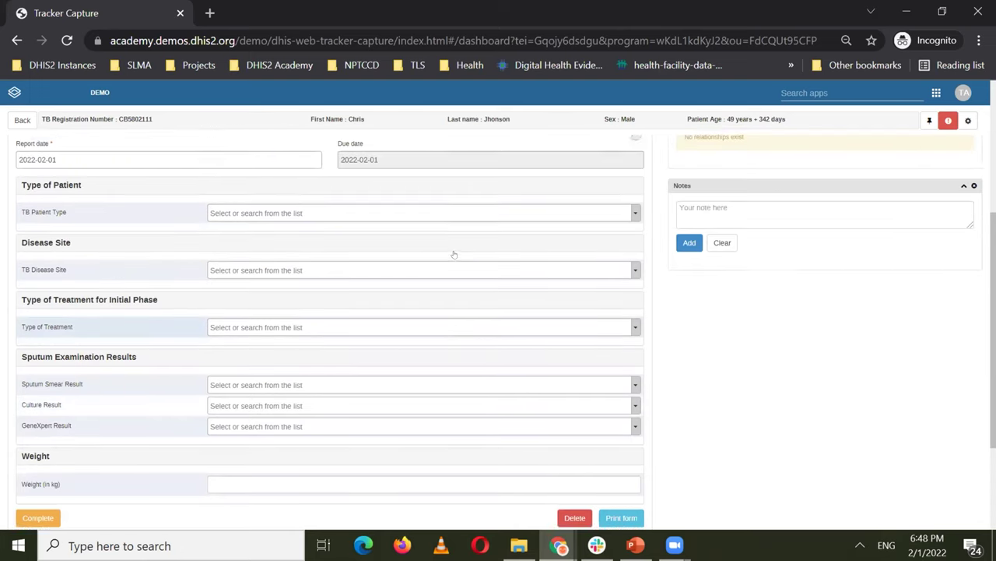
{"action": "scroll", "coordinate": [454, 254], "scroll_direction": "up", "scroll_amount": 4}
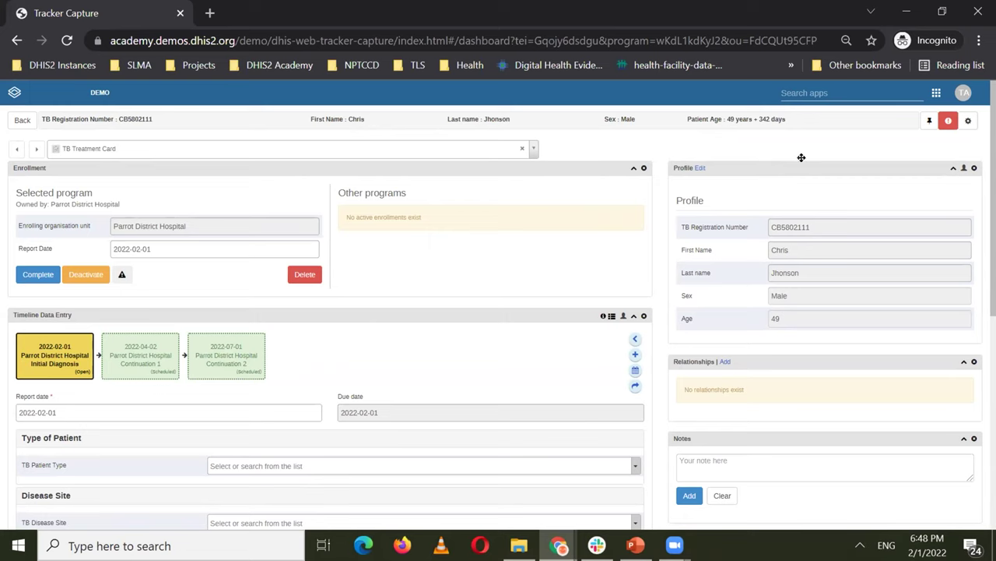
{"action": "scroll", "coordinate": [548, 225], "scroll_direction": "down", "scroll_amount": 2}
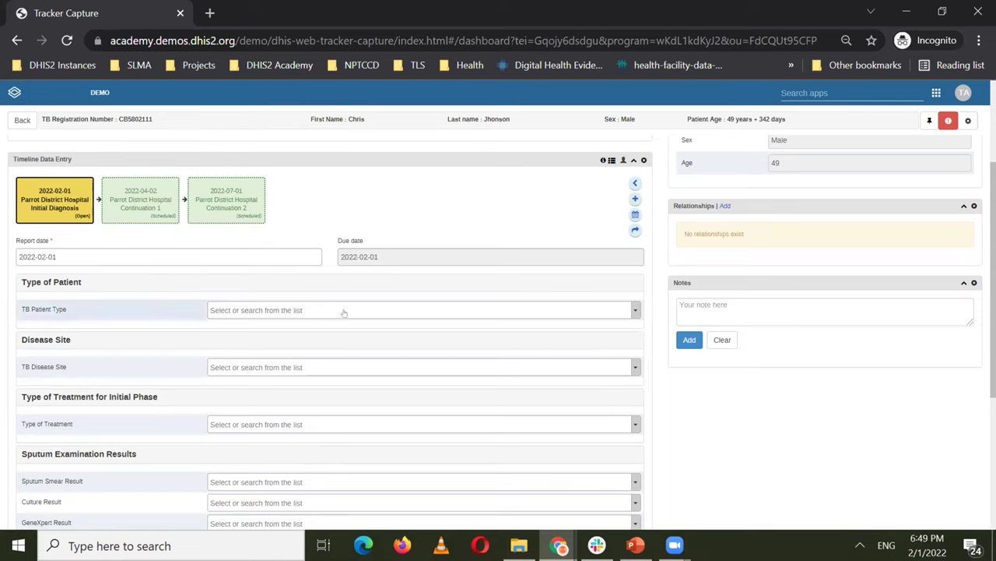
Step: Set TB Patient Type to New and TB Disease Site to Pulmonary
{"action": "left_click", "coordinate": [419, 312]}
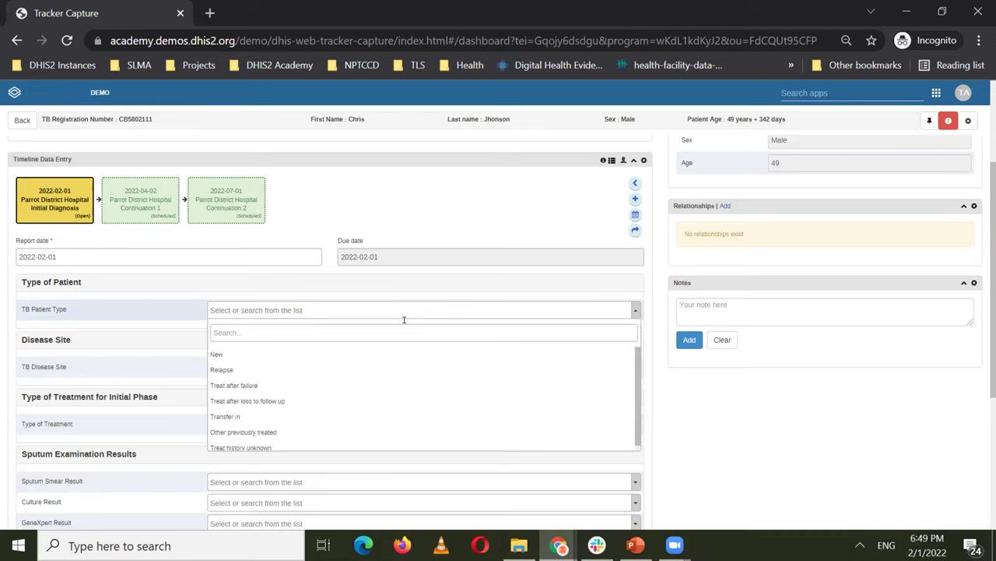
{"action": "left_click", "coordinate": [369, 355]}
{"action": "scroll", "coordinate": [614, 360], "scroll_direction": "down", "scroll_amount": 1}
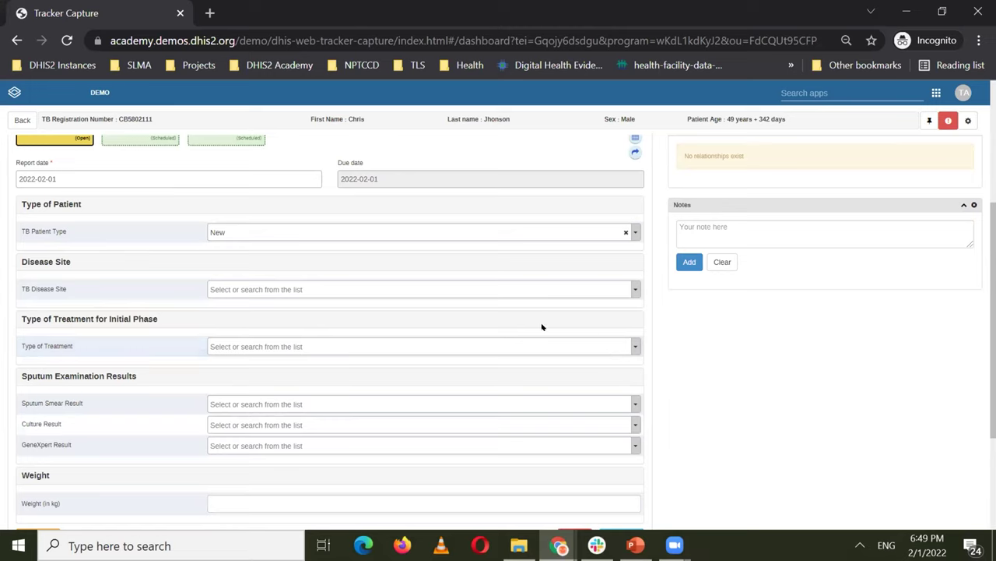
{"action": "left_click", "coordinate": [517, 289]}
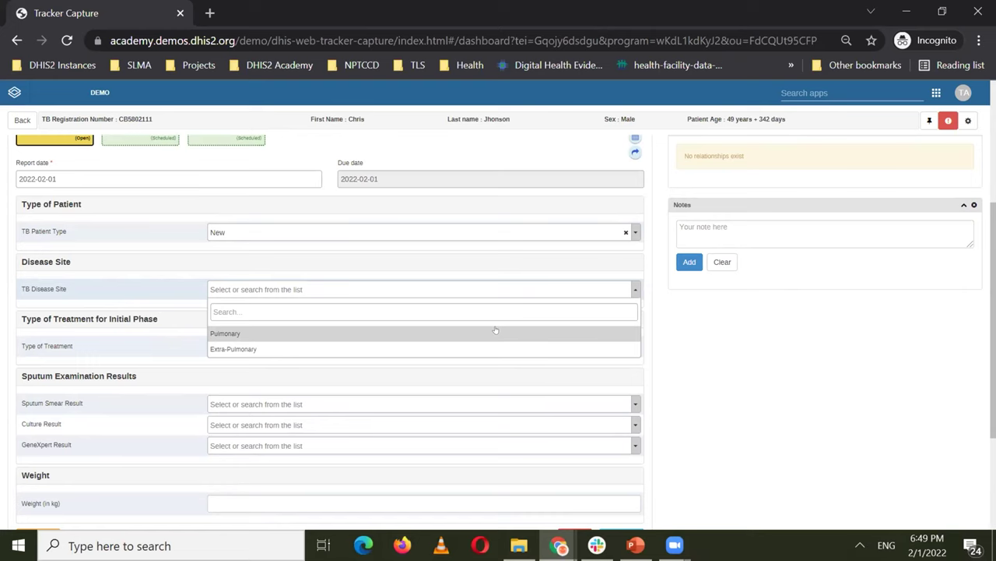
{"action": "left_click", "coordinate": [495, 332]}
{"action": "scroll", "coordinate": [685, 352], "scroll_direction": "up", "scroll_amount": 3}
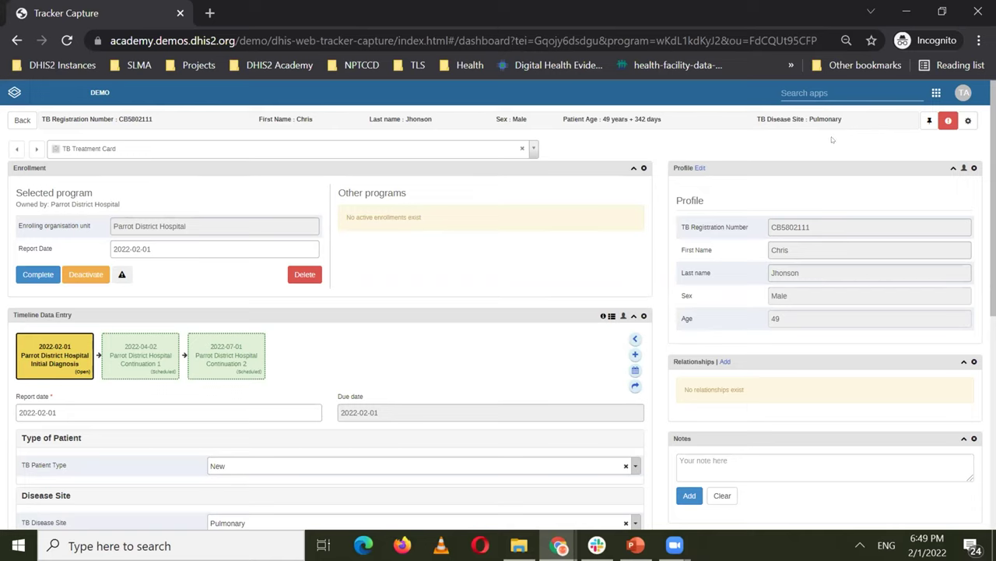
{"action": "scroll", "coordinate": [502, 343], "scroll_direction": "down", "scroll_amount": 1}
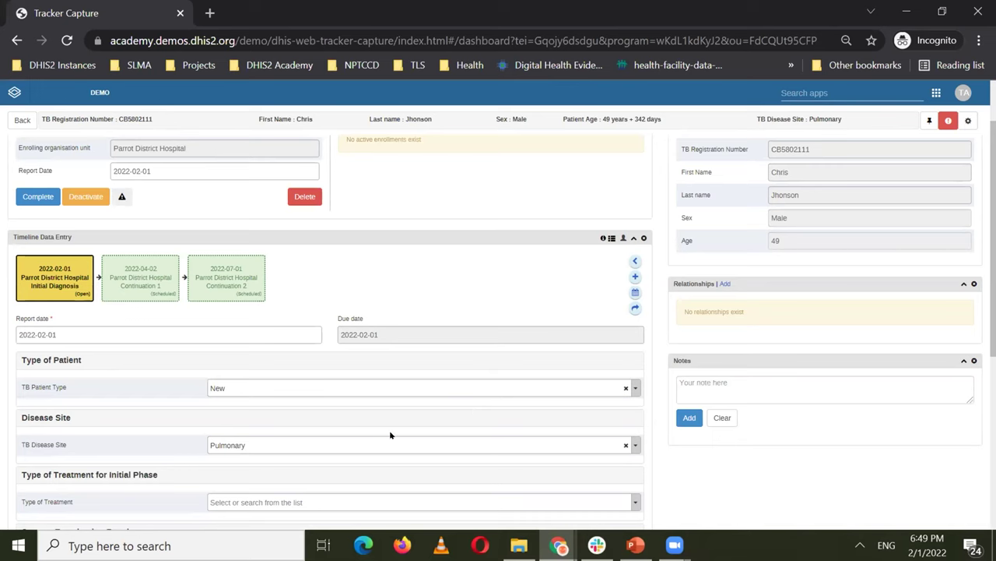
{"action": "scroll", "coordinate": [537, 390], "scroll_direction": "up", "scroll_amount": 1}
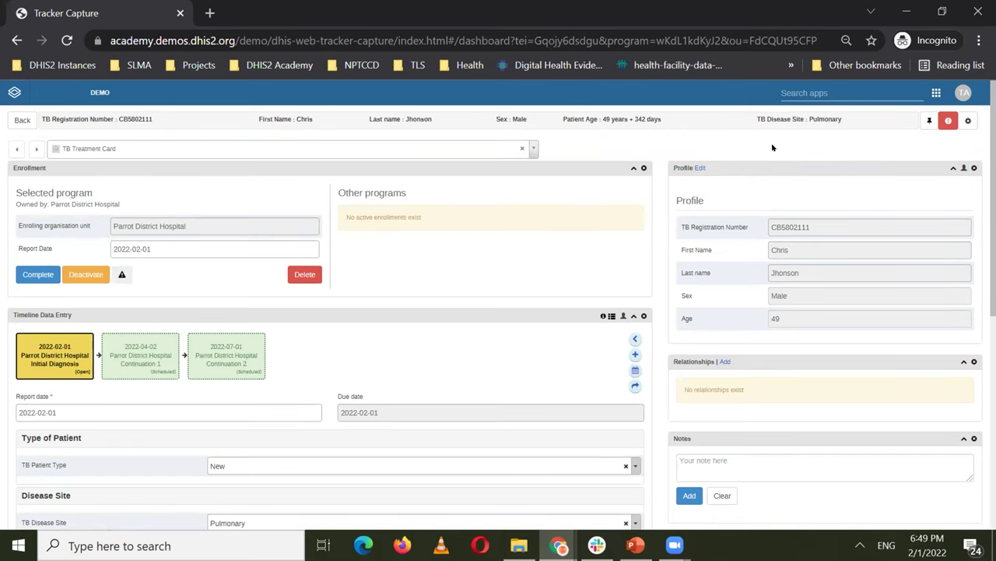
Step: Change TB Disease Site to Extra-Pulmonary and set EPTB Site to Joints and Bones
{"action": "scroll", "coordinate": [552, 271], "scroll_direction": "down", "scroll_amount": 2}
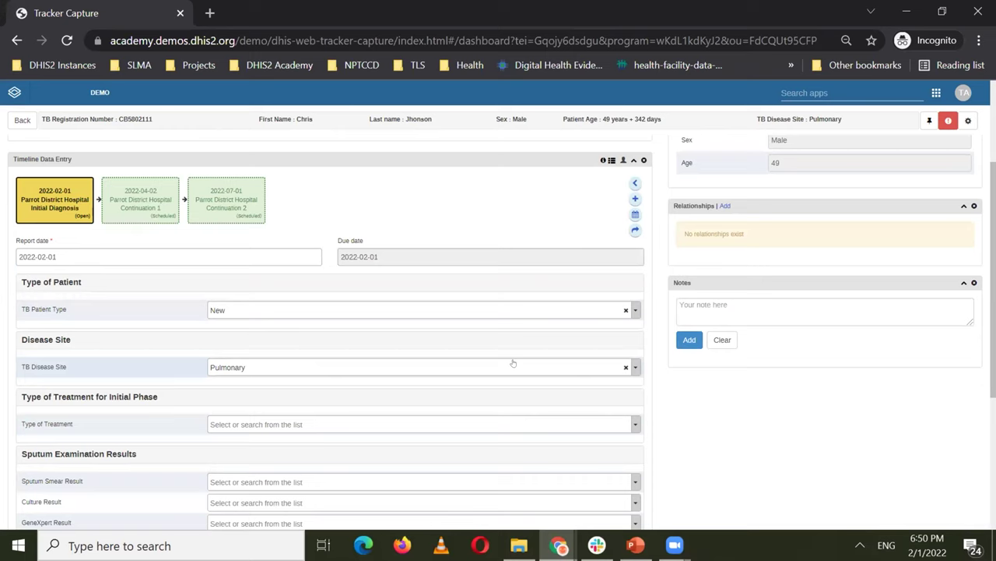
{"action": "scroll", "coordinate": [514, 362], "scroll_direction": "up", "scroll_amount": 2}
{"action": "scroll", "coordinate": [516, 362], "scroll_direction": "down", "scroll_amount": 2}
{"action": "scroll", "coordinate": [516, 355], "scroll_direction": "down", "scroll_amount": 2}
{"action": "scroll", "coordinate": [369, 345], "scroll_direction": "up", "scroll_amount": 1}
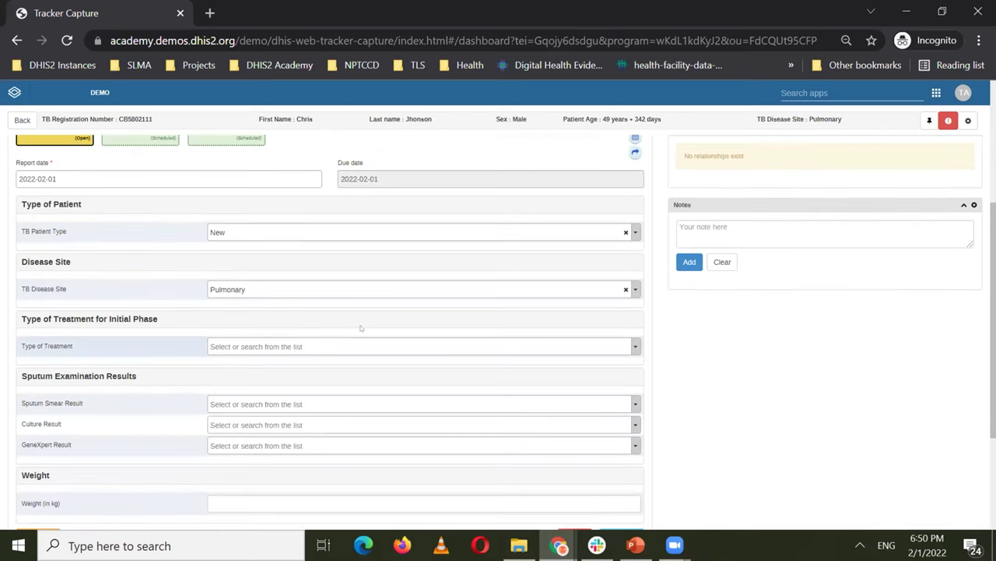
{"action": "left_click", "coordinate": [537, 289]}
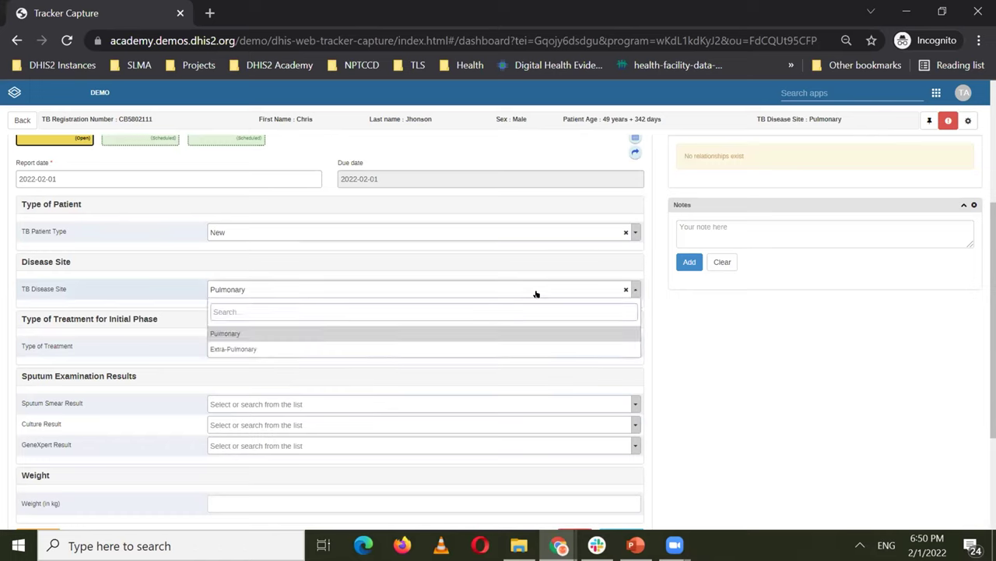
{"action": "left_click", "coordinate": [471, 348]}
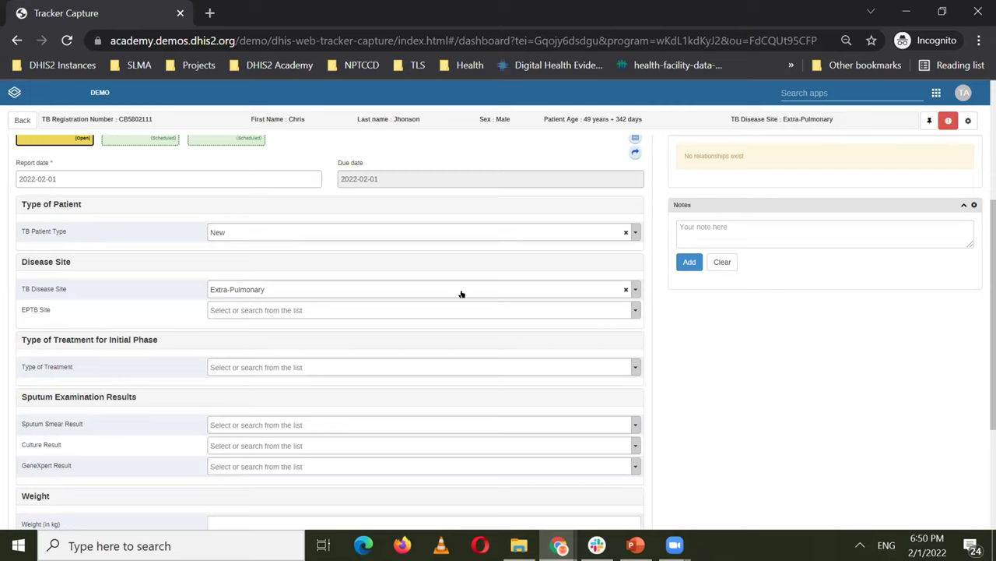
{"action": "left_click", "coordinate": [245, 305]}
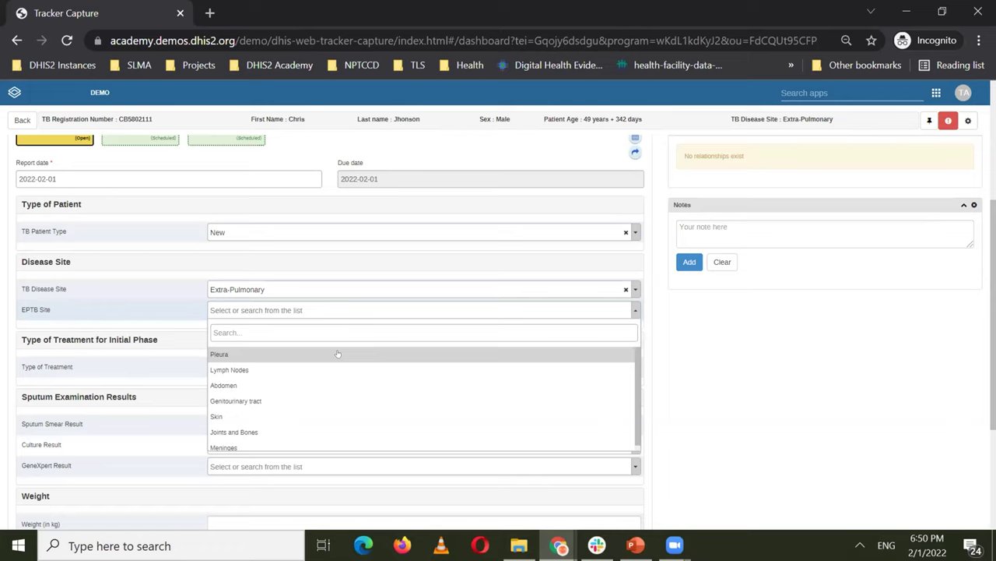
{"action": "left_click", "coordinate": [380, 431]}
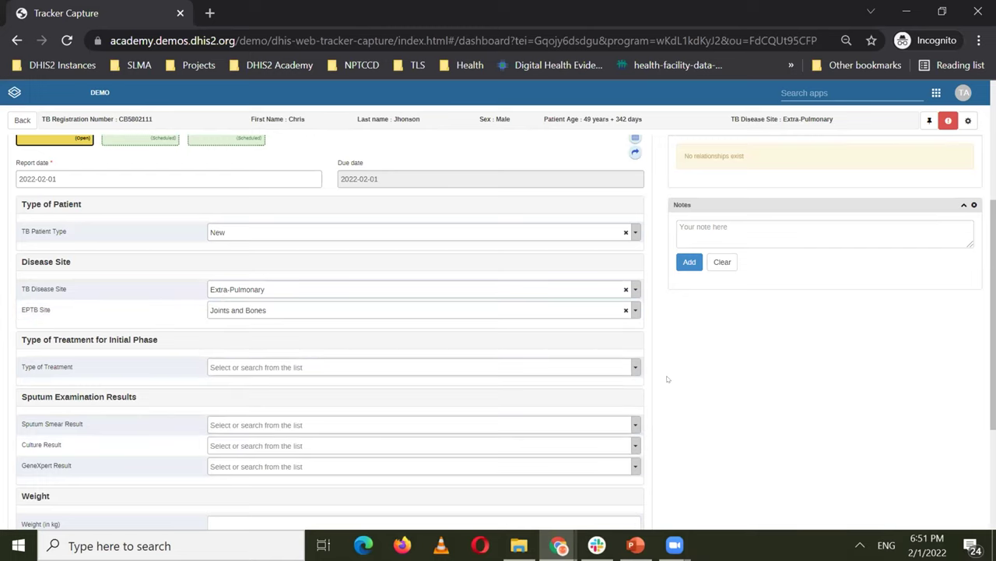
Step: Switch TB Disease Site back to Pulmonary and acknowledge the 'EPTB Site was blanked out' alert
{"action": "scroll", "coordinate": [668, 379], "scroll_direction": "up", "scroll_amount": 1}
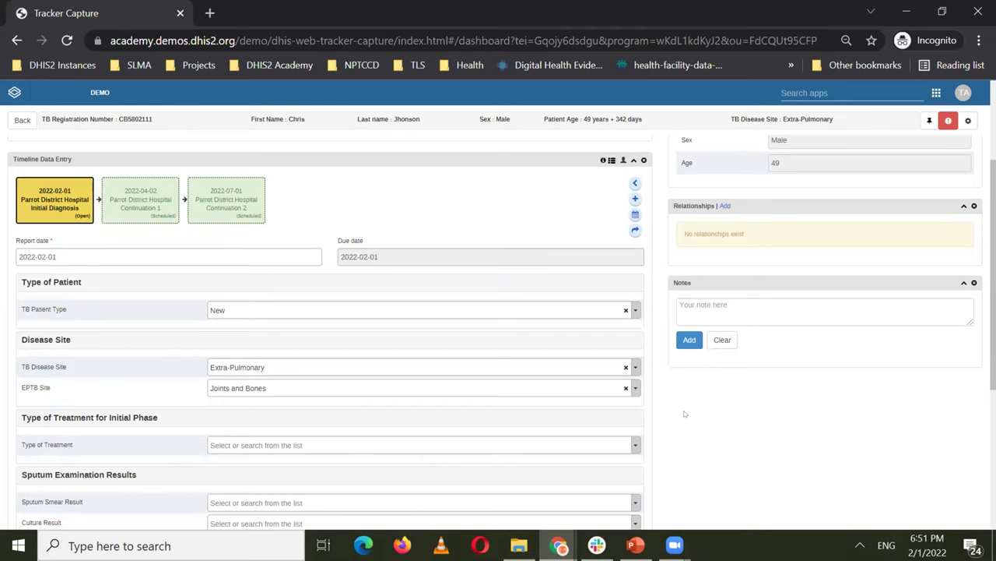
{"action": "left_click", "coordinate": [578, 365]}
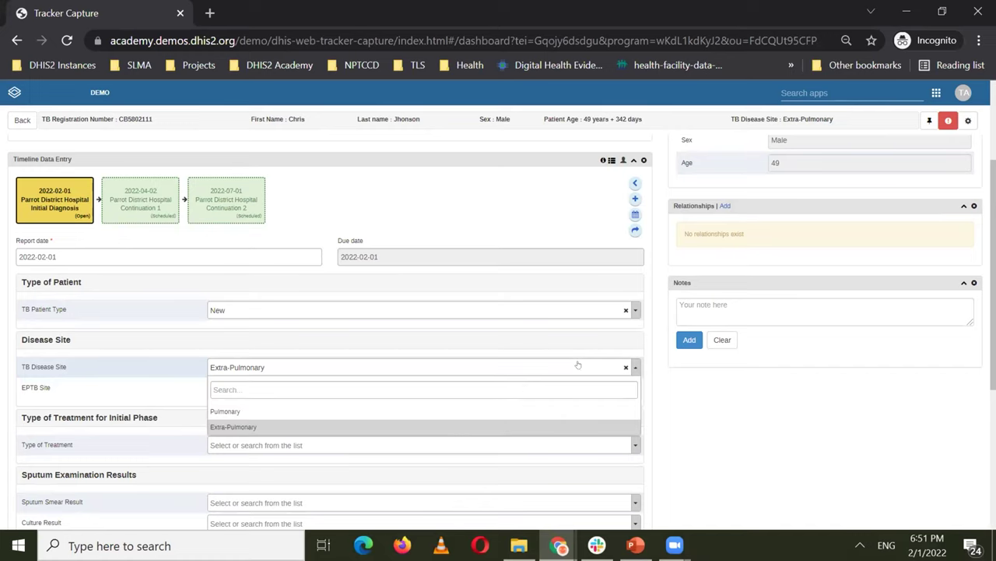
{"action": "left_click", "coordinate": [512, 410]}
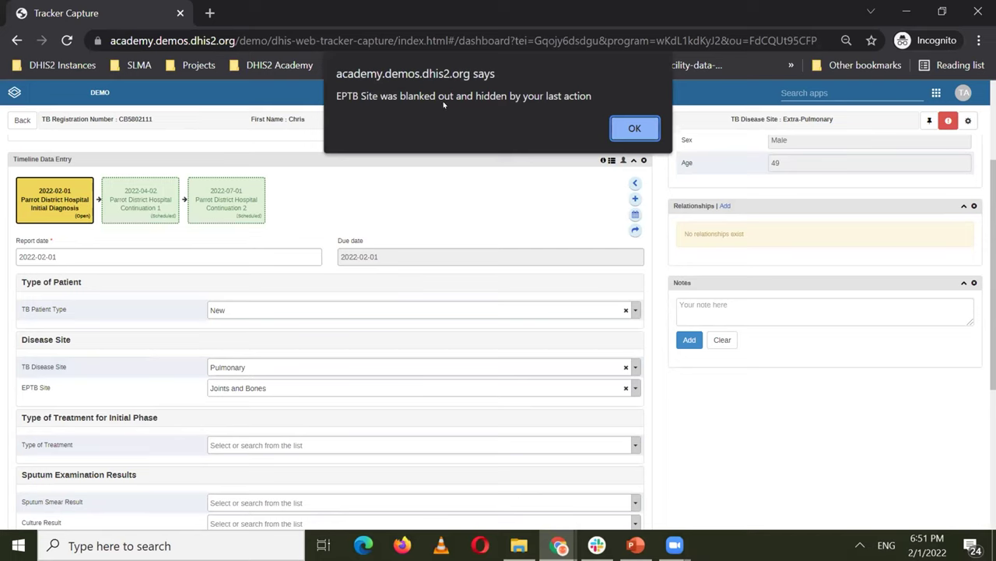
{"action": "left_click", "coordinate": [627, 129]}
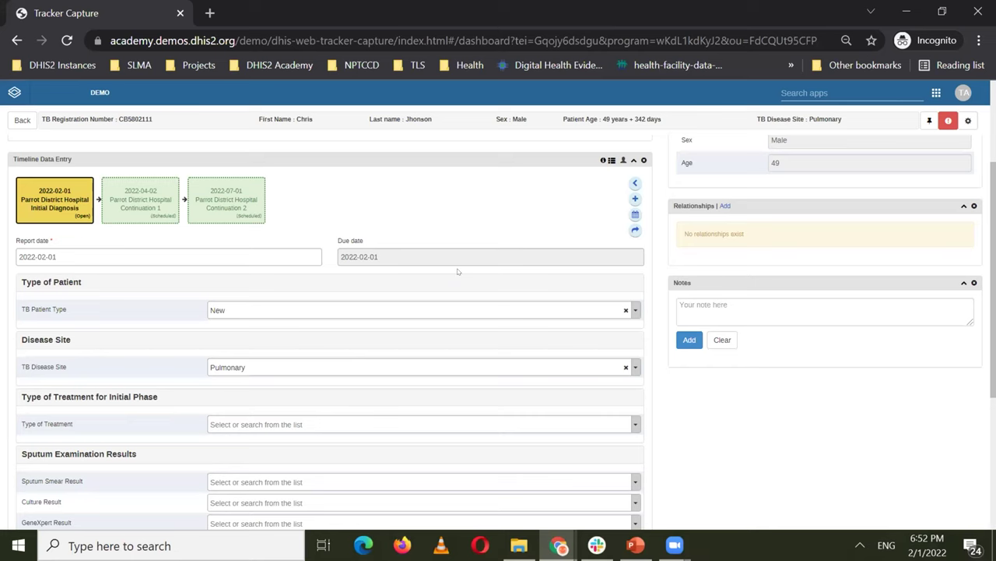
Step: Enter a weight of 75 kg, then edit it down to 5 kg
{"action": "scroll", "coordinate": [458, 271], "scroll_direction": "down", "scroll_amount": 2}
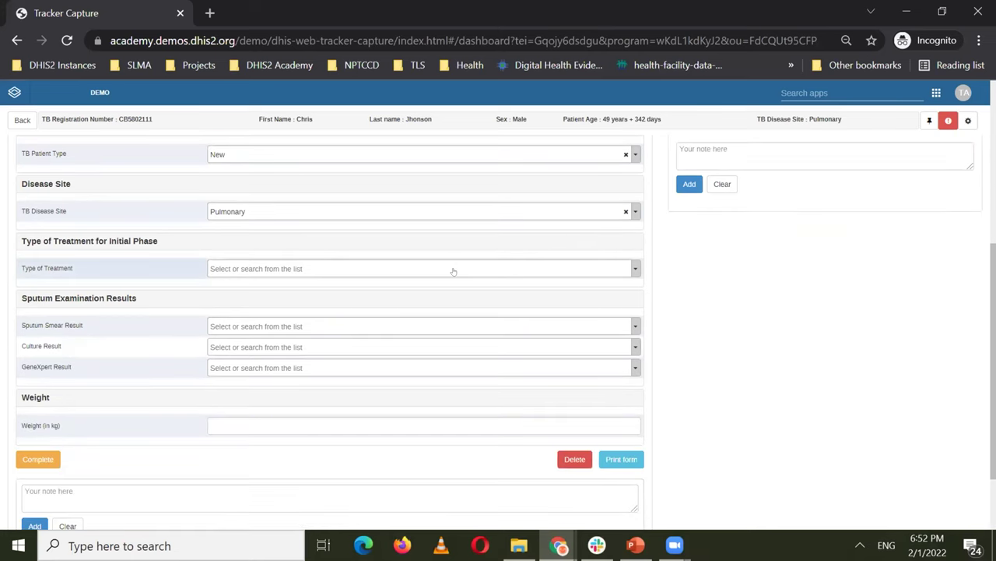
{"action": "scroll", "coordinate": [454, 271], "scroll_direction": "down", "scroll_amount": 1}
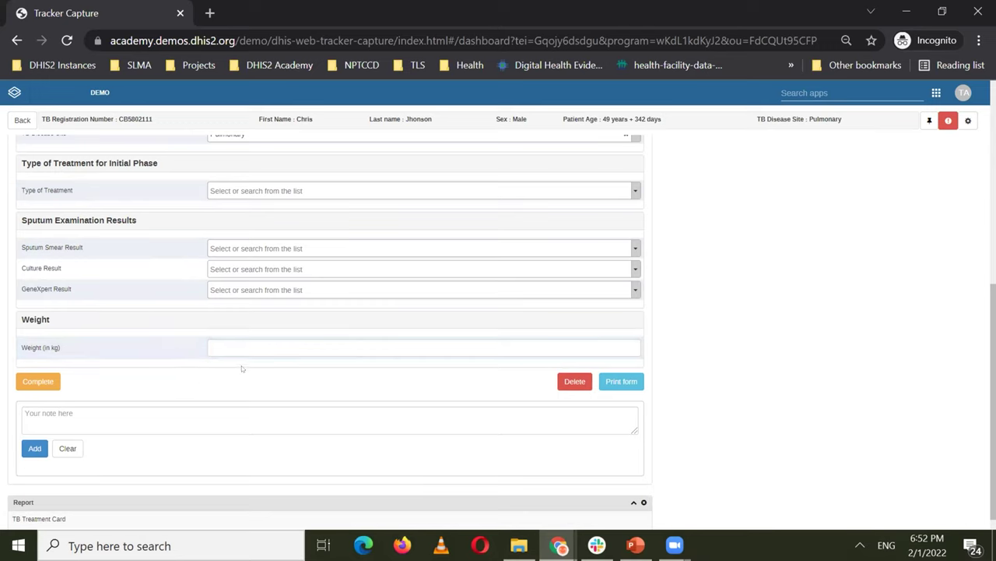
{"action": "left_click", "coordinate": [239, 346]}
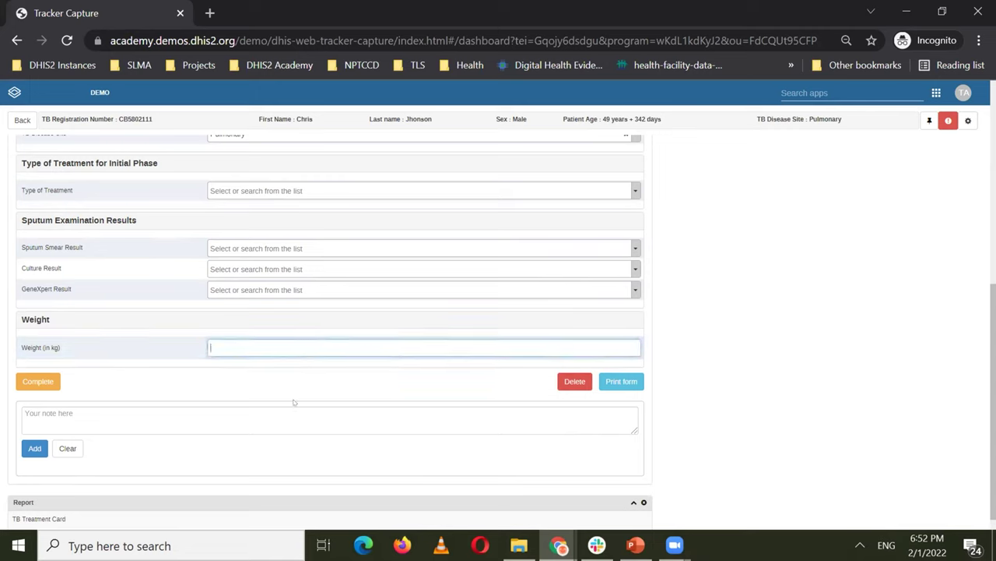
{"action": "type", "text": "75"}
{"action": "left_click", "coordinate": [300, 394]}
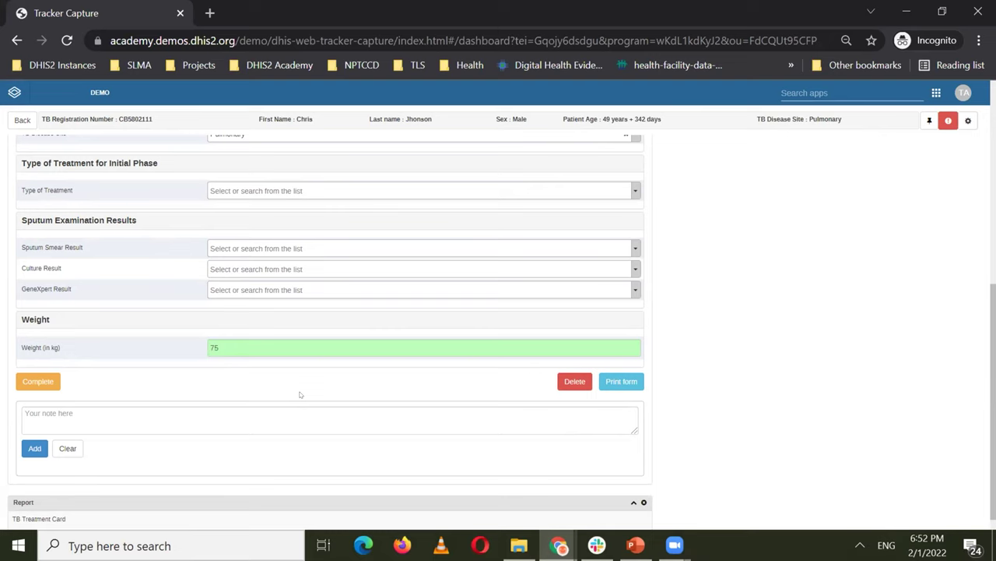
{"action": "left_click", "coordinate": [311, 346]}
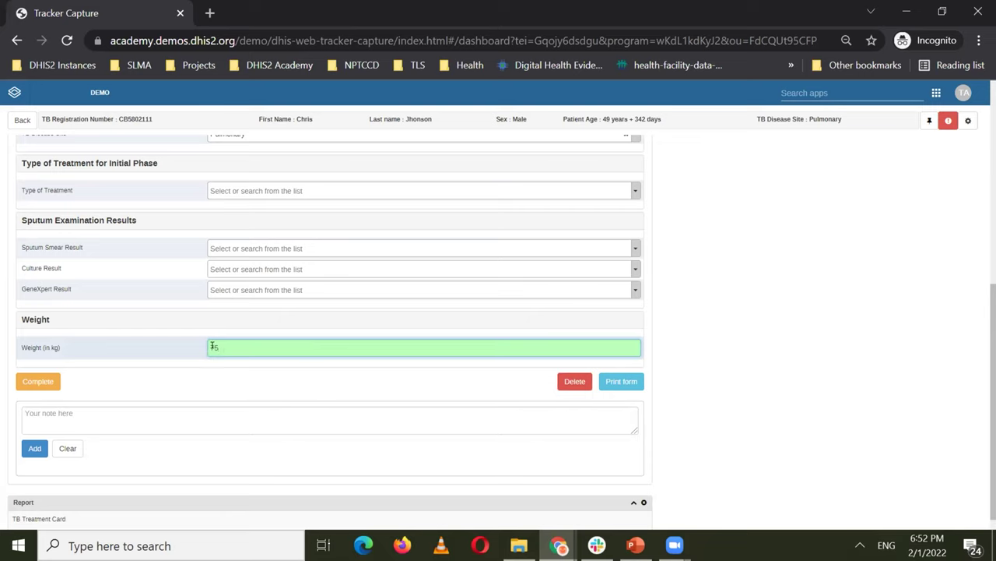
{"action": "key", "text": "BackSpace"}
{"action": "left_click", "coordinate": [269, 387]}
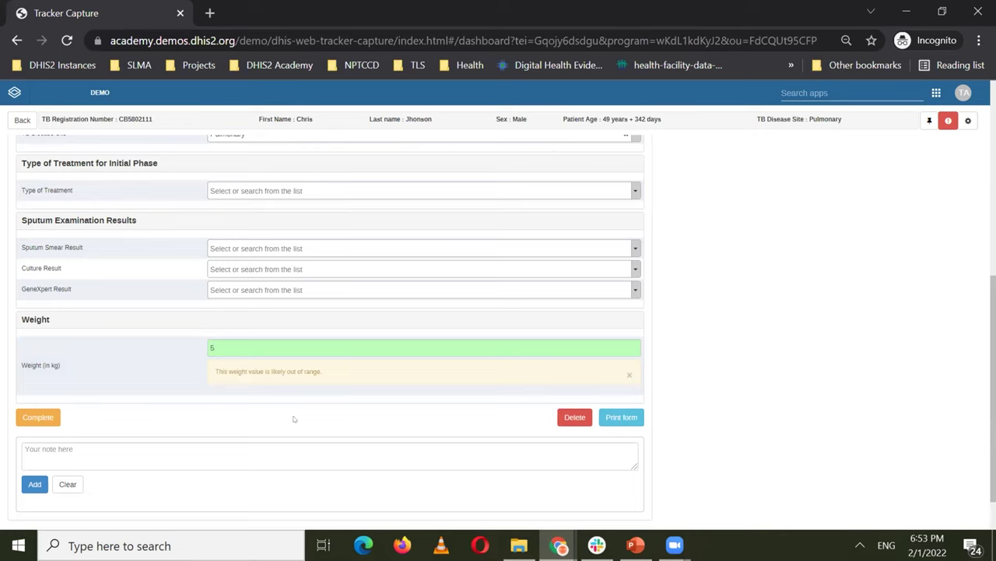
Step: Replace the weight with 150 kg, then correct it to 139 kg
{"action": "left_click", "coordinate": [297, 346]}
{"action": "double_click", "coordinate": [297, 346]}
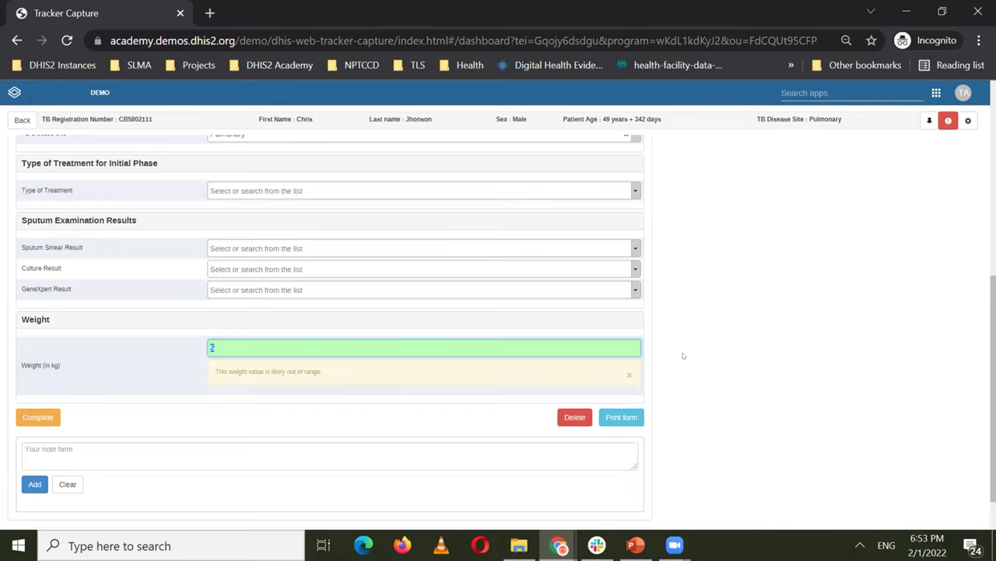
{"action": "type", "text": "150"}
{"action": "left_click", "coordinate": [426, 397]}
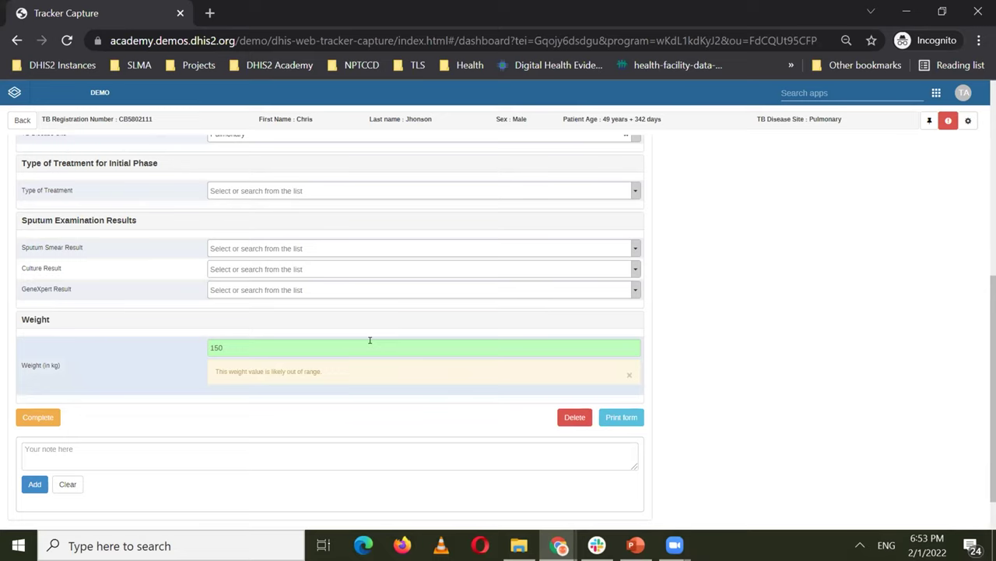
{"action": "left_click_drag", "start_coordinate": [369, 340], "coordinate": [177, 345]}
{"action": "type", "text": "139"}
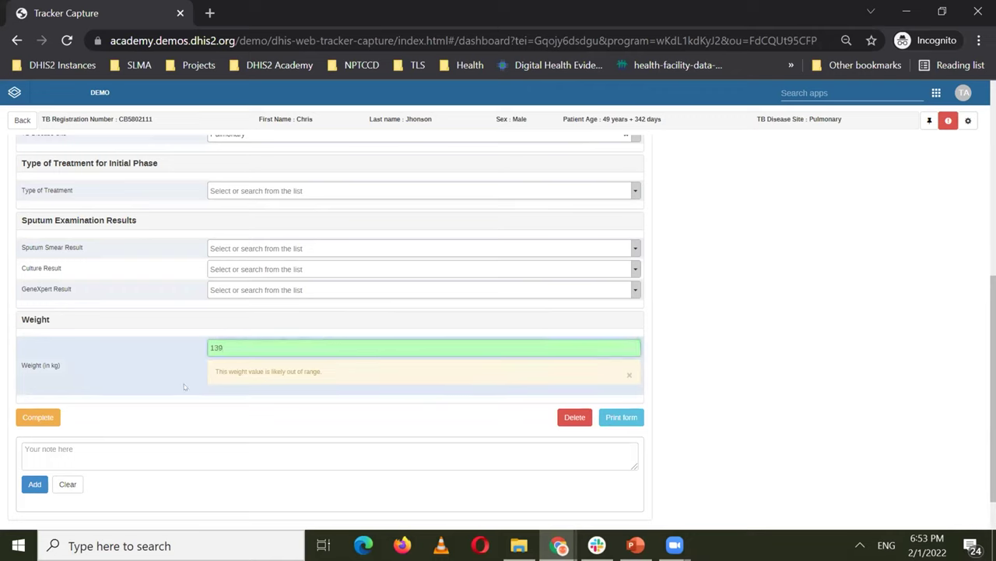
{"action": "left_click", "coordinate": [185, 387]}
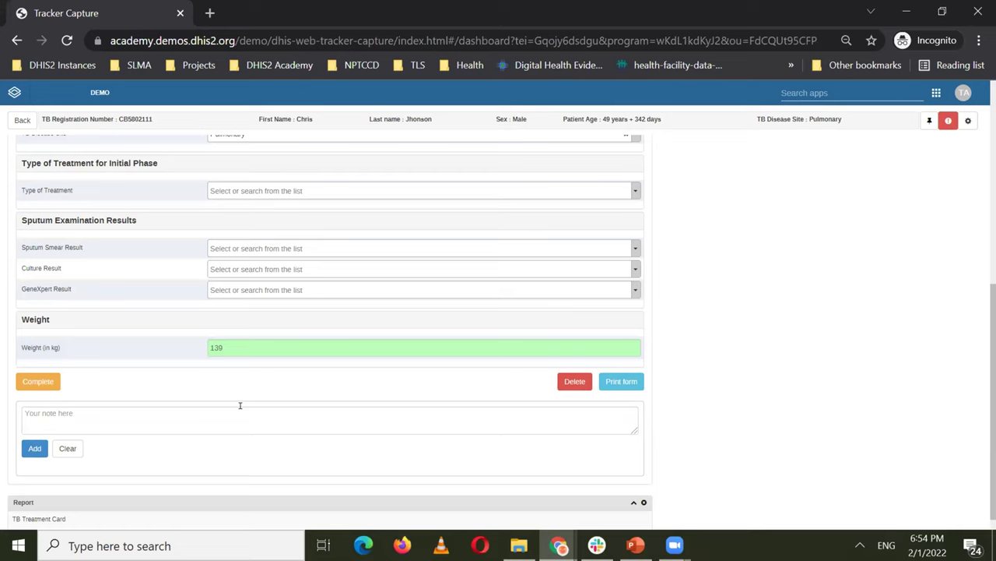
{"action": "left_click", "coordinate": [666, 430]}
Step: Review the TB form and set TB Disease Site to Extra-Pulmonary
{"action": "scroll", "coordinate": [369, 405], "scroll_direction": "down", "scroll_amount": 1}
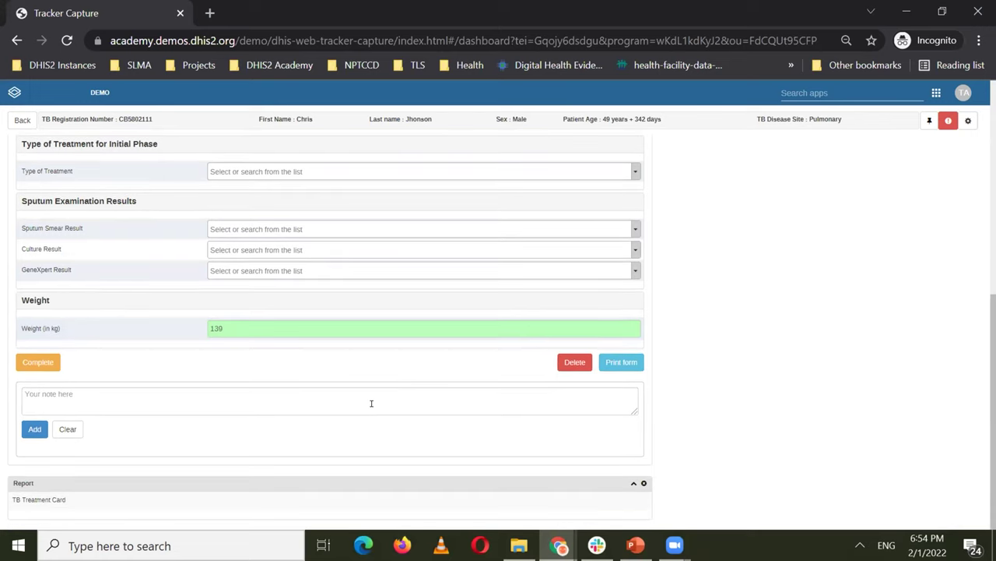
{"action": "scroll", "coordinate": [372, 404], "scroll_direction": "up", "scroll_amount": 2}
{"action": "scroll", "coordinate": [372, 405], "scroll_direction": "up", "scroll_amount": 2}
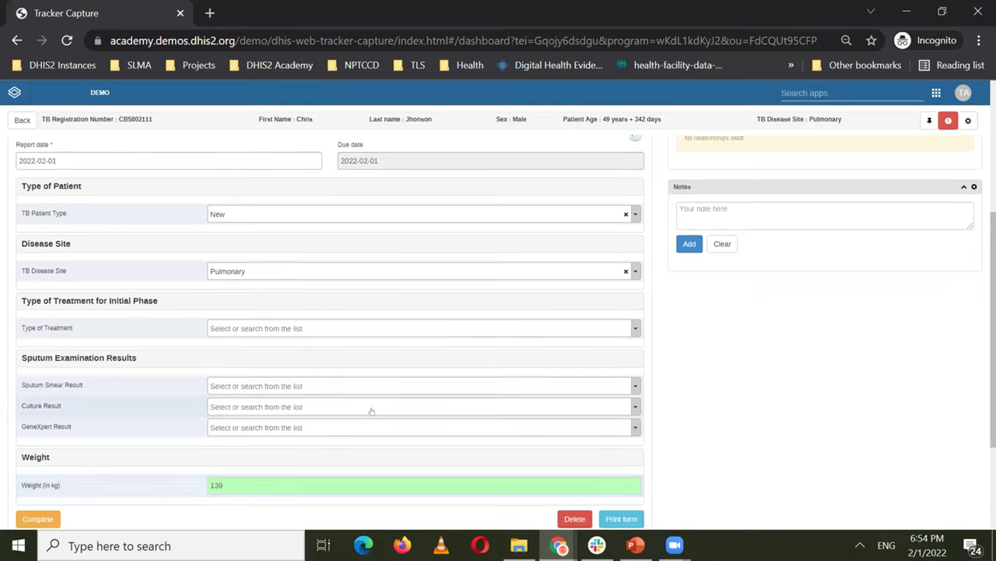
{"action": "scroll", "coordinate": [371, 411], "scroll_direction": "up", "scroll_amount": 3}
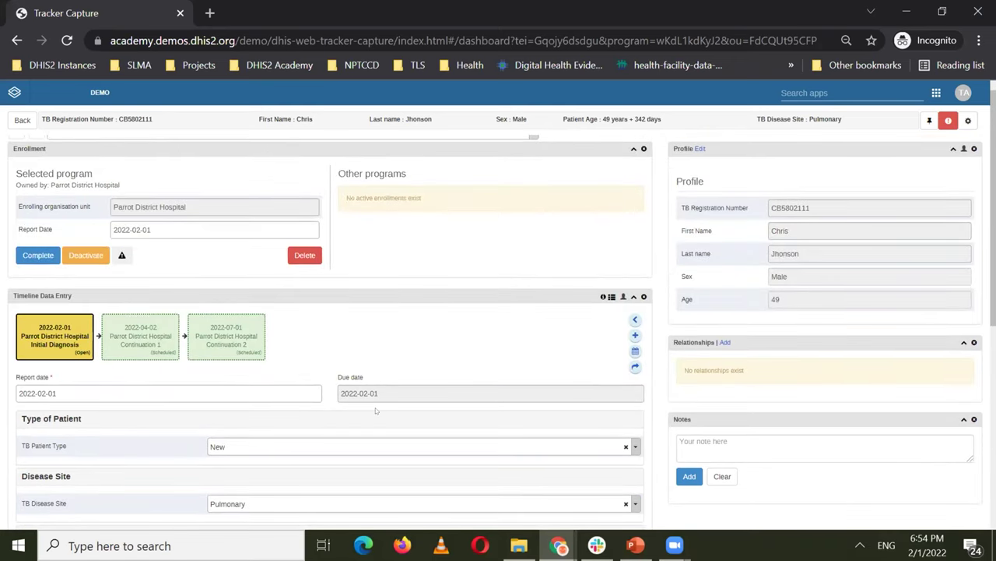
{"action": "scroll", "coordinate": [377, 408], "scroll_direction": "down", "scroll_amount": 1}
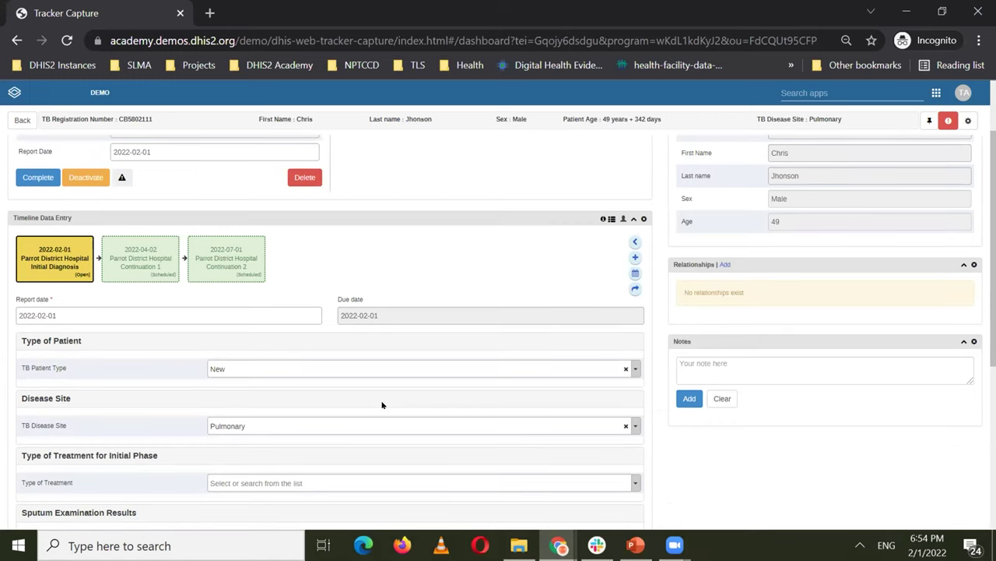
{"action": "scroll", "coordinate": [382, 404], "scroll_direction": "up", "scroll_amount": 1}
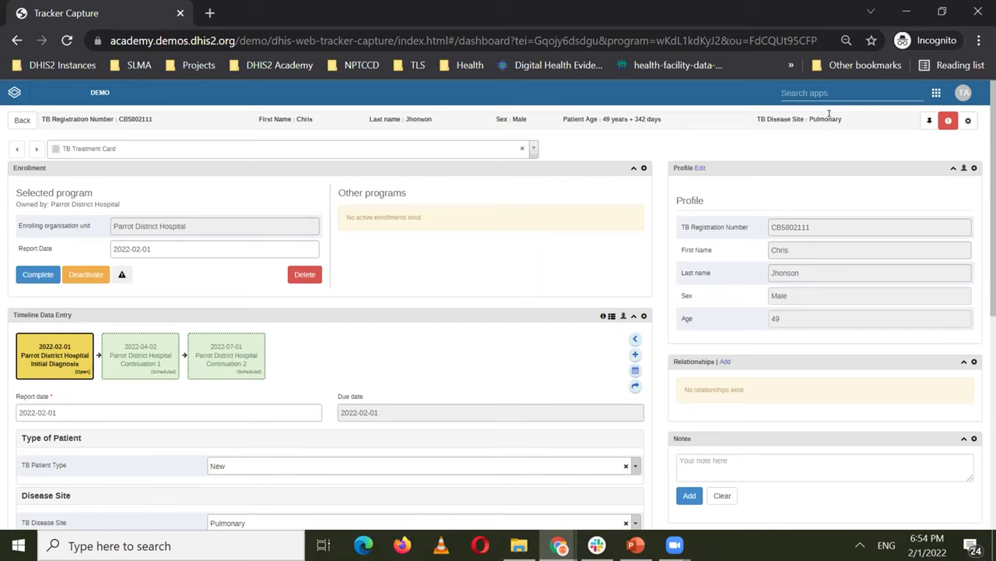
{"action": "scroll", "coordinate": [415, 255], "scroll_direction": "down", "scroll_amount": 3}
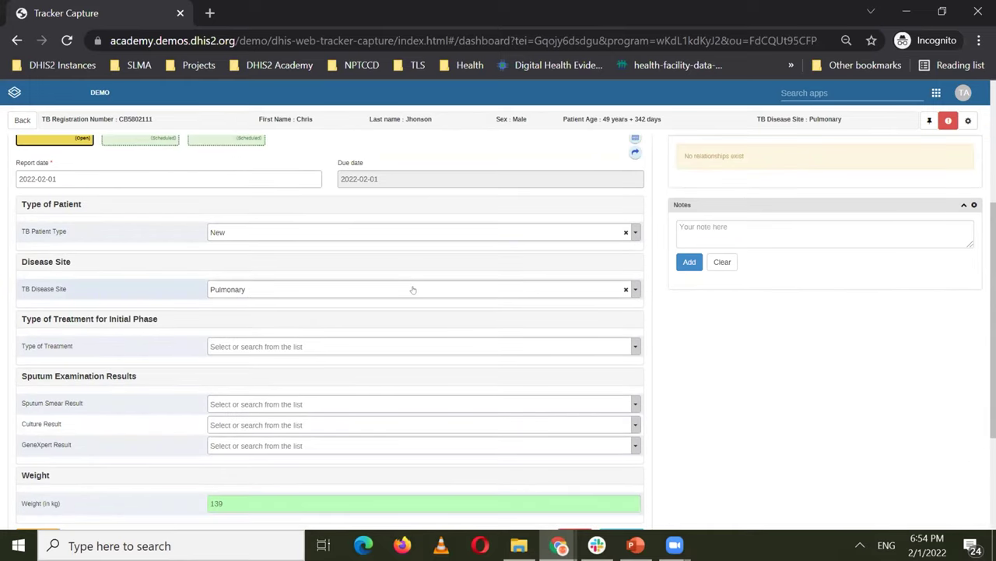
{"action": "left_click", "coordinate": [412, 289]}
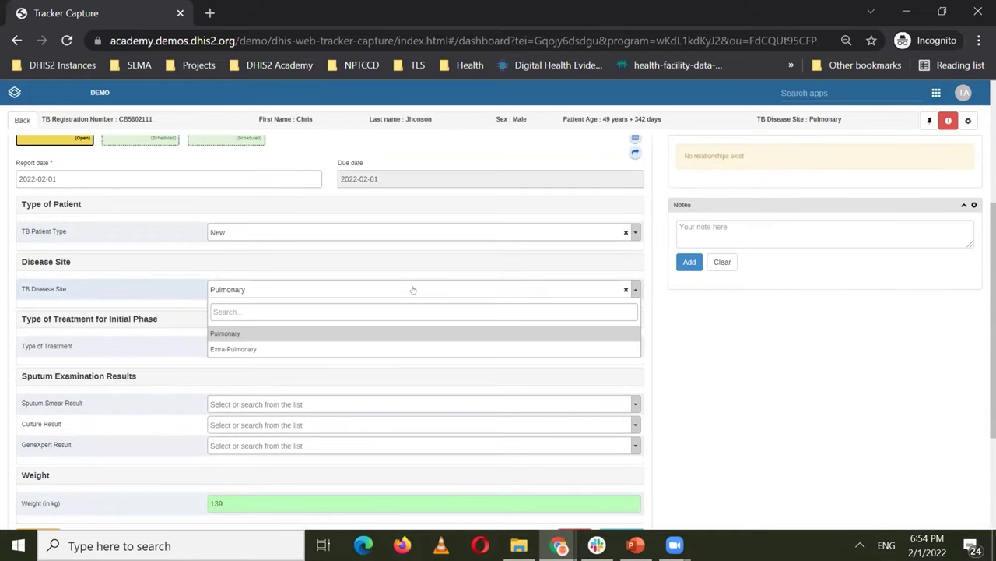
{"action": "left_click", "coordinate": [428, 345]}
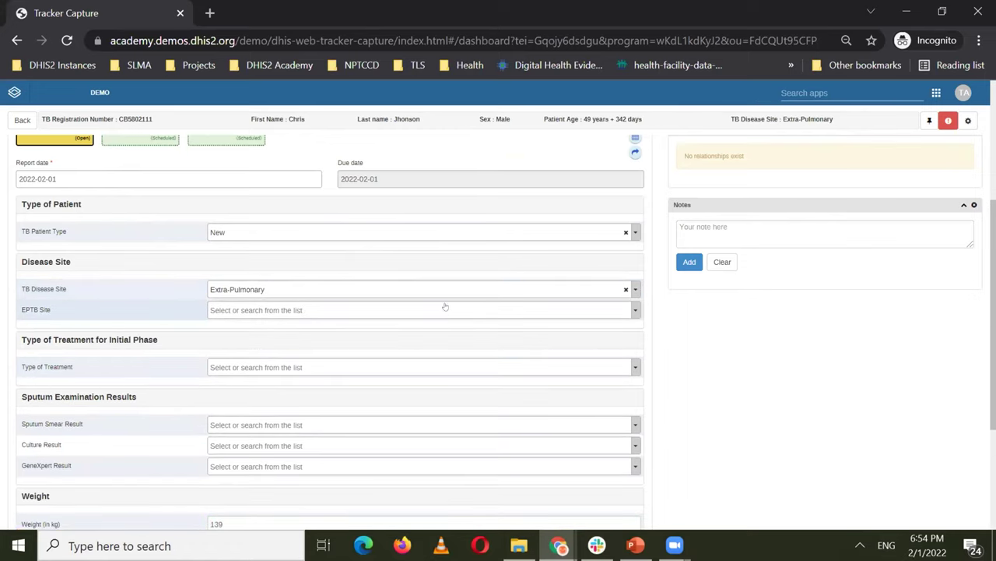
Step: Change TB Disease Site to Pulmonary, confirm EPTB Site is gone, and return to the patient list
{"action": "left_click", "coordinate": [446, 287]}
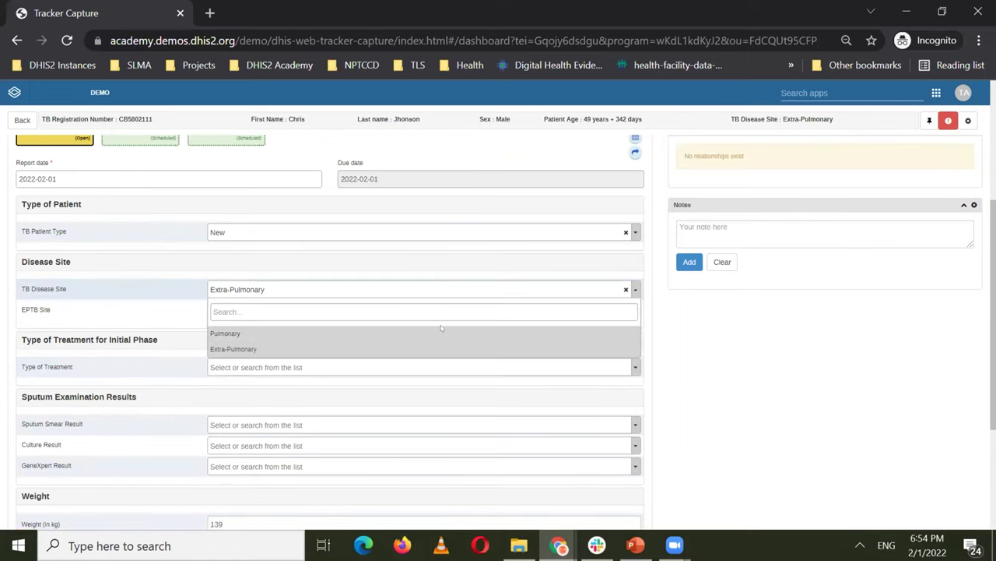
{"action": "left_click", "coordinate": [437, 331]}
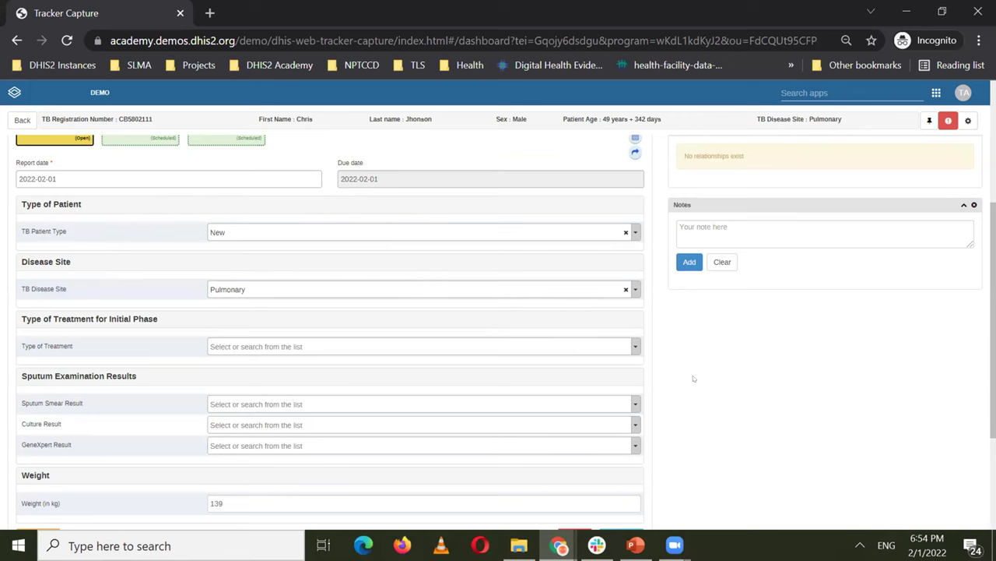
{"action": "scroll", "coordinate": [693, 378], "scroll_direction": "down", "scroll_amount": 1}
{"action": "scroll", "coordinate": [693, 378], "scroll_direction": "down", "scroll_amount": 2}
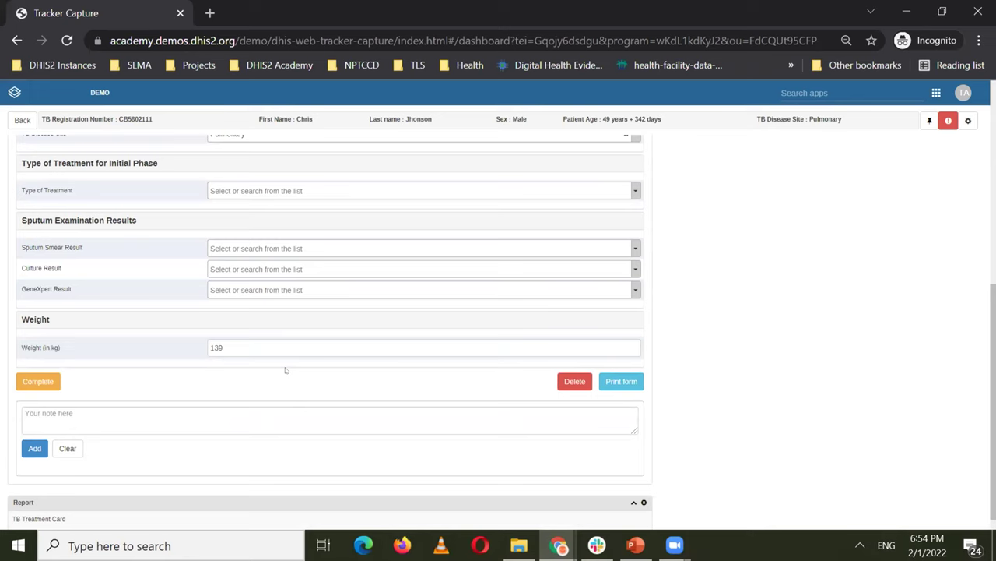
{"action": "scroll", "coordinate": [320, 338], "scroll_direction": "up", "scroll_amount": 3}
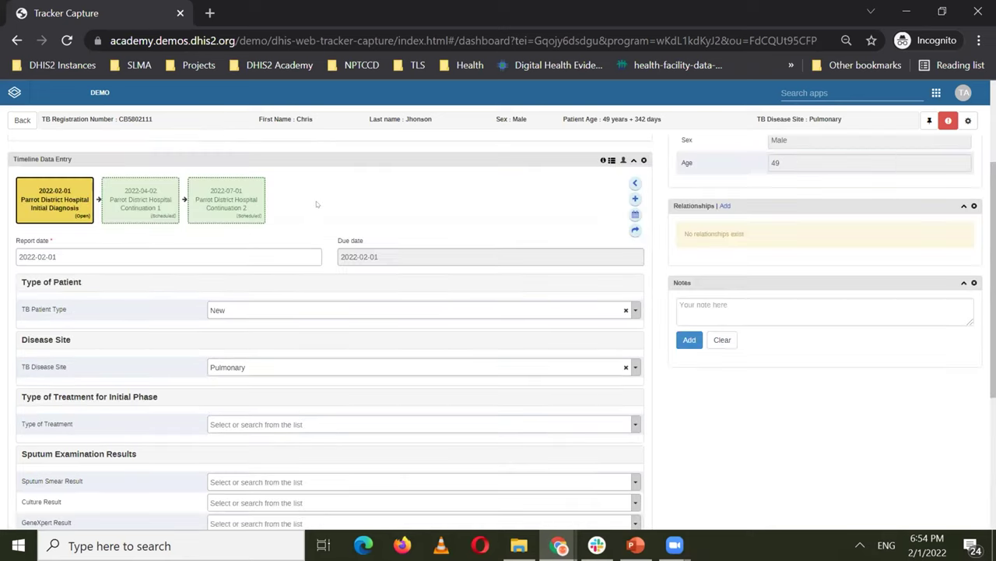
{"action": "left_click", "coordinate": [22, 121]}
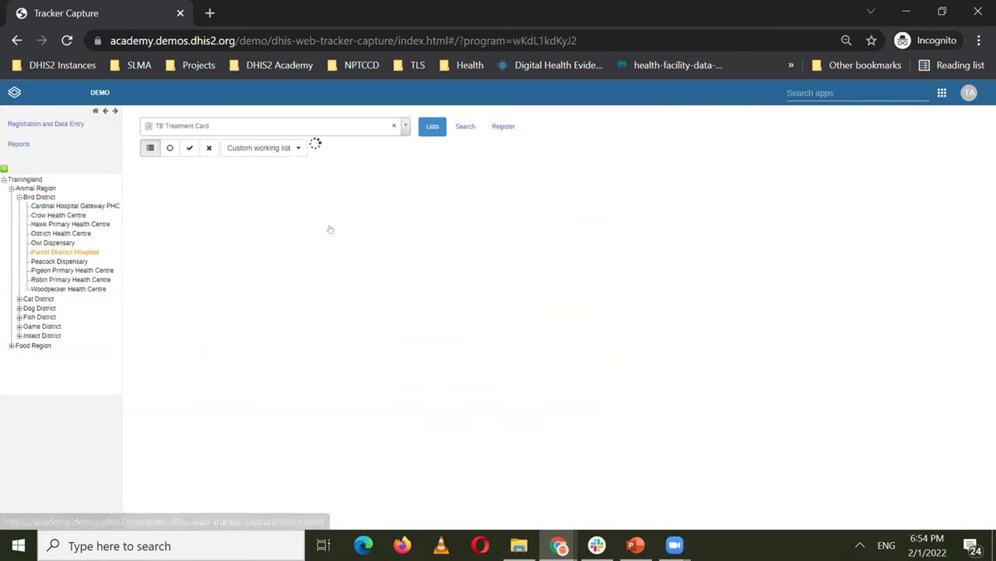
Step: Switch the enrolled-patient list from TB to the Antenatal Care program
{"action": "left_click", "coordinate": [402, 125]}
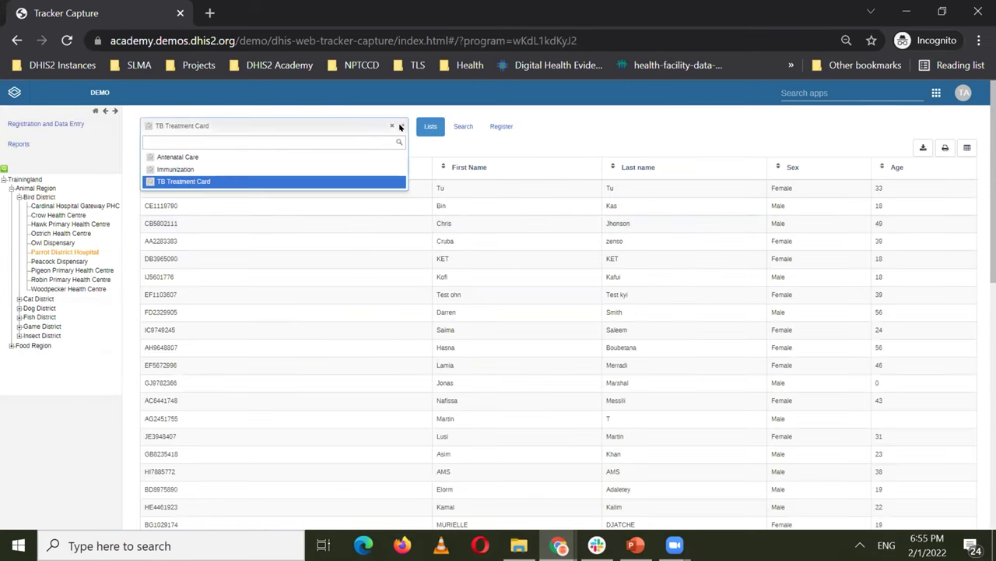
{"action": "left_click", "coordinate": [320, 158]}
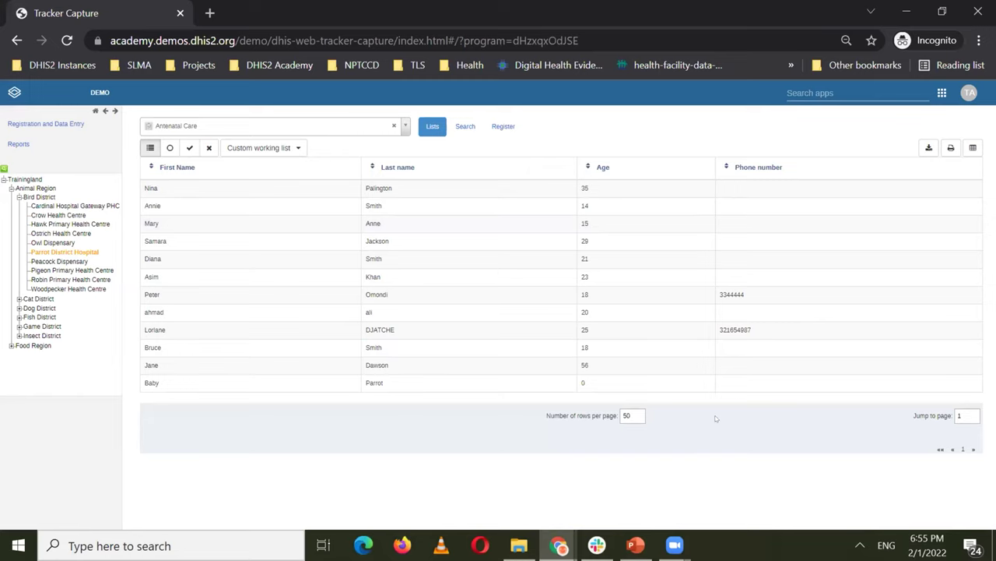
{"action": "left_click", "coordinate": [499, 127]}
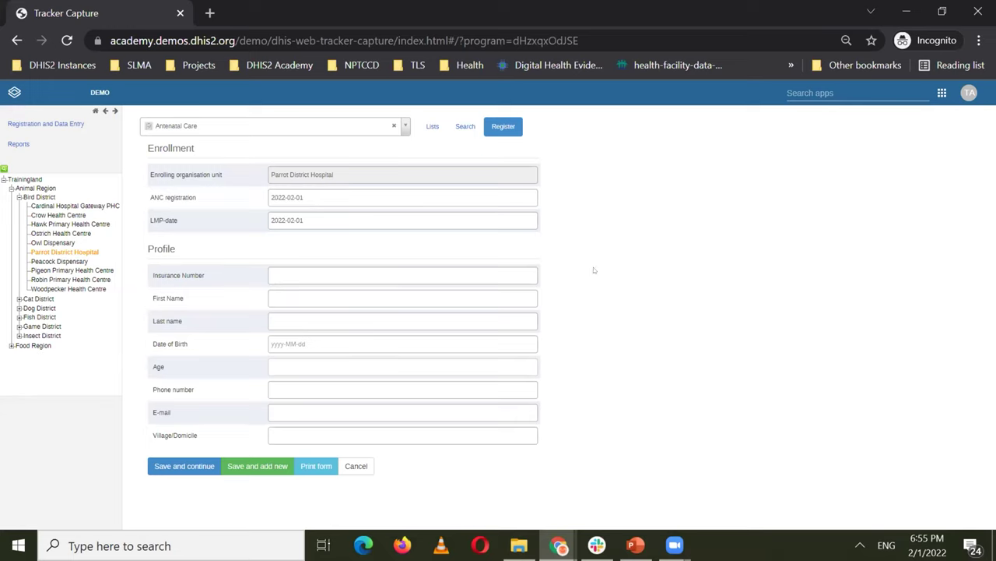
Step: Enter the client's insurance number, first name and last name on the registration form
{"action": "left_click", "coordinate": [373, 272]}
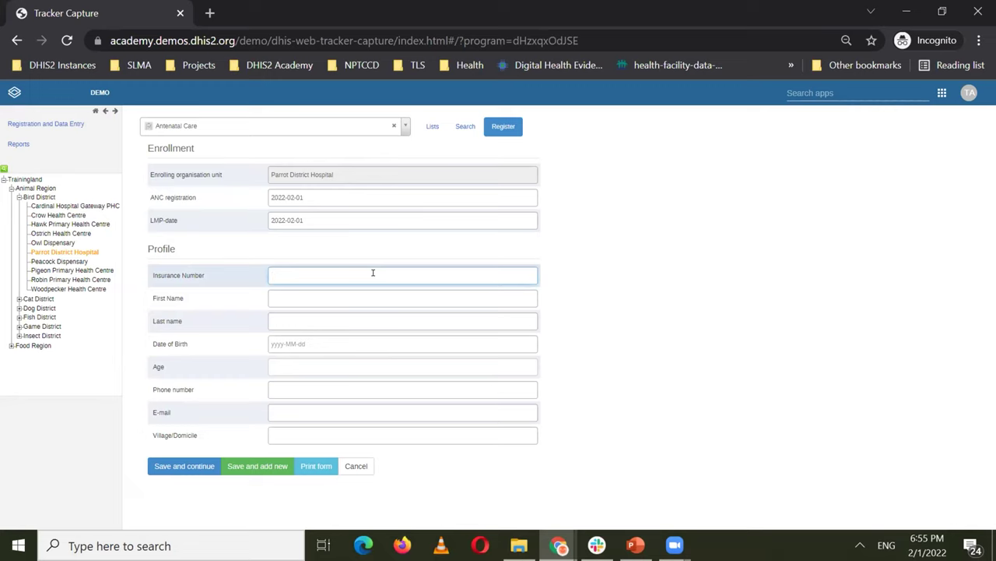
{"action": "type", "text": "@#@$"}
{"action": "key", "text": "BackSpace"}
{"action": "key", "text": "BackSpace"}
{"action": "key", "text": "BackSpace"}
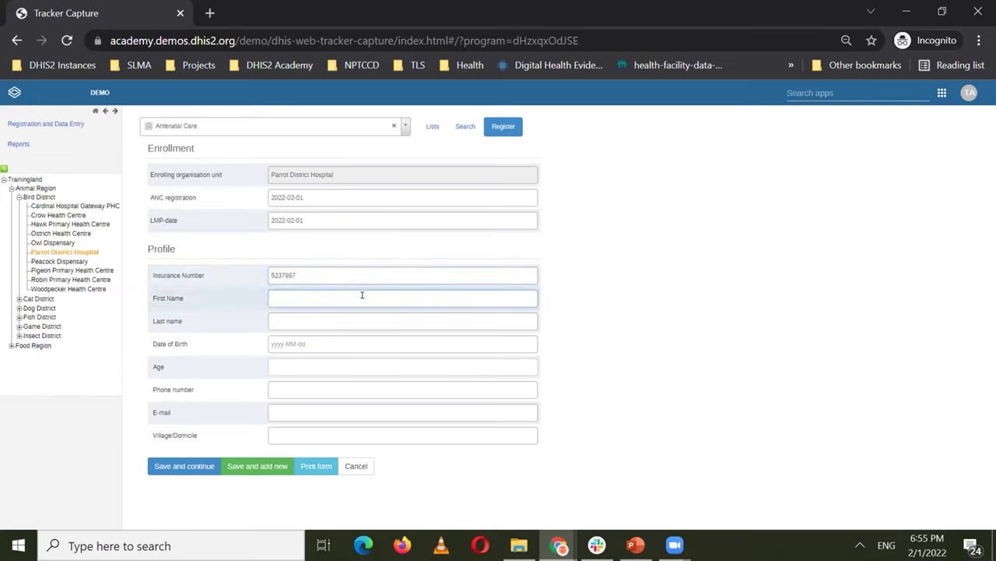
{"action": "left_click", "coordinate": [364, 315]}
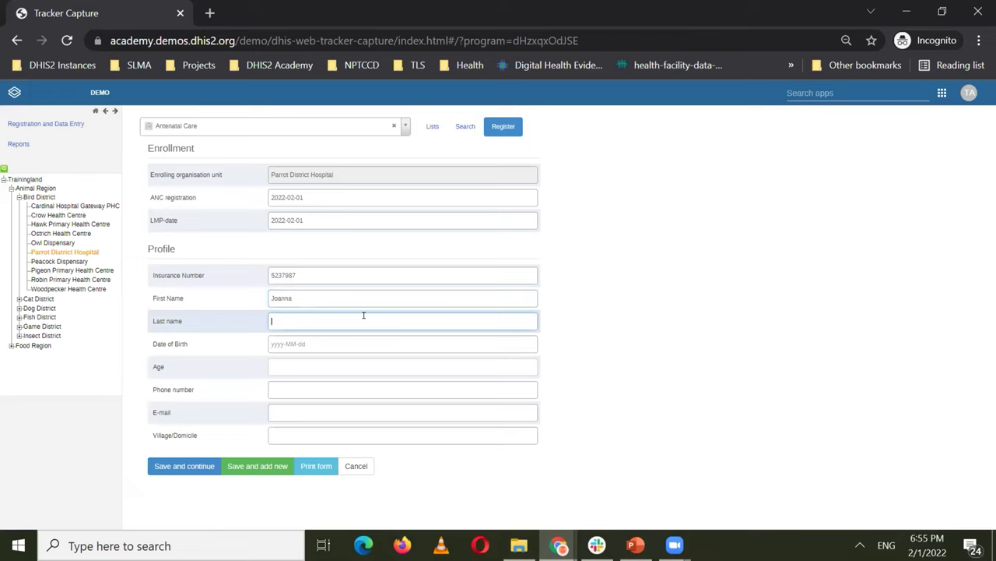
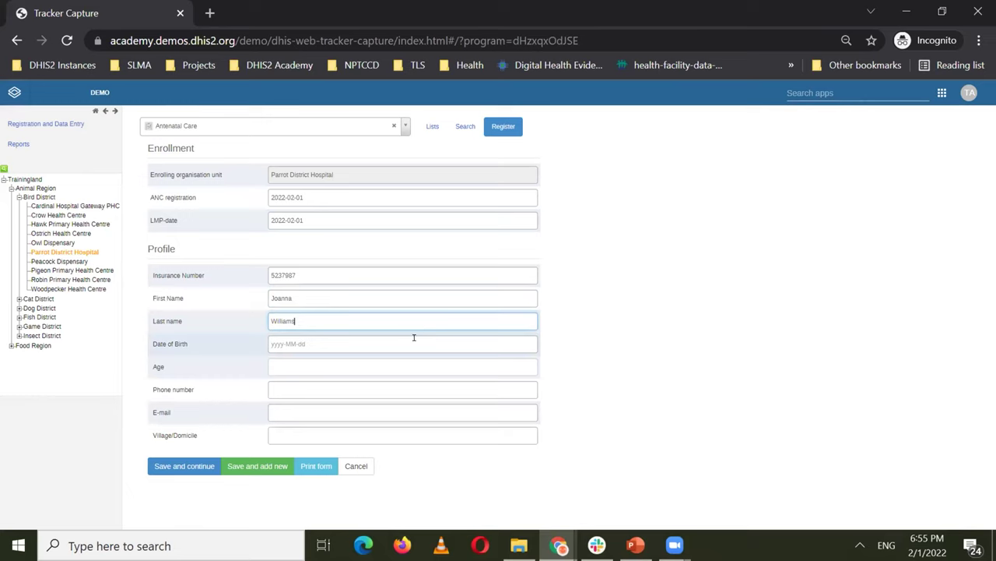
{"action": "left_click", "coordinate": [413, 337]}
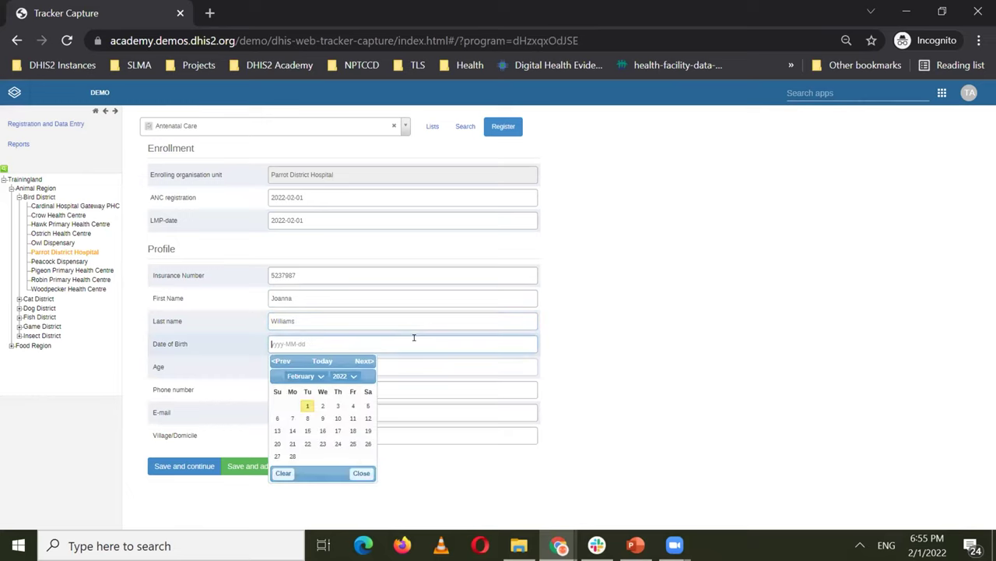
Step: Set the date of birth to 2007-03-02, so age shows 14
{"action": "left_click", "coordinate": [357, 377]}
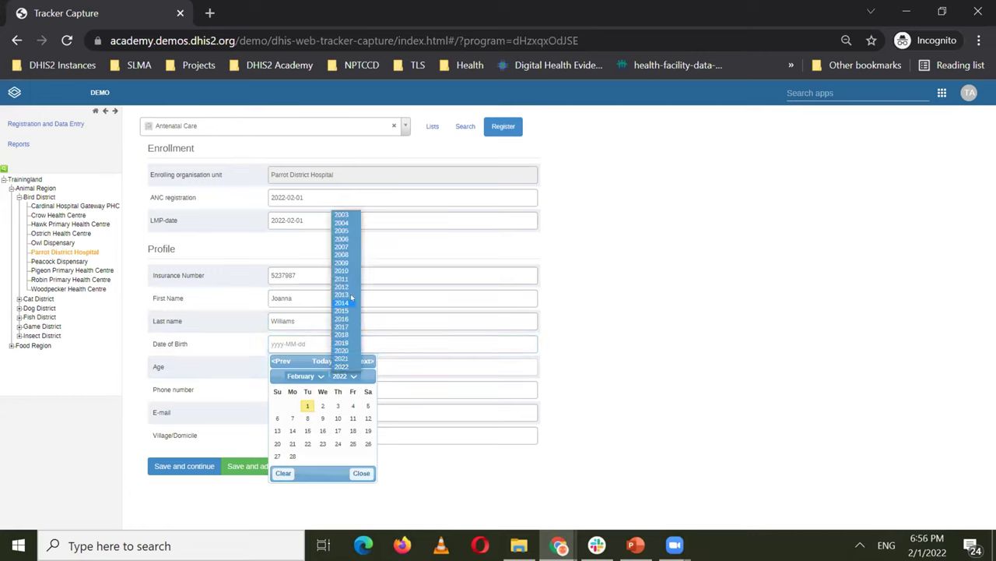
{"action": "left_click", "coordinate": [343, 246]}
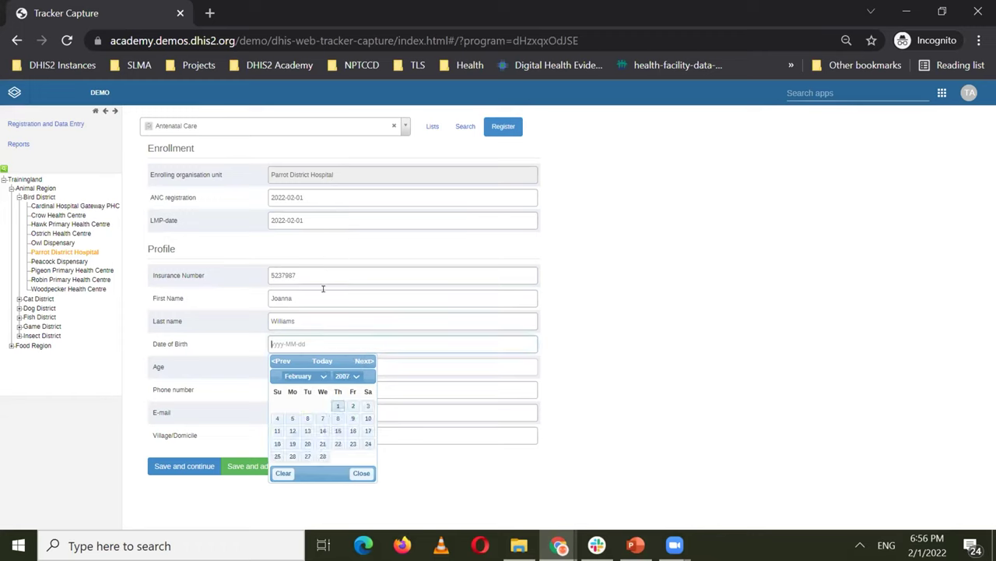
{"action": "left_click", "coordinate": [321, 376]}
{"action": "left_click", "coordinate": [308, 402]}
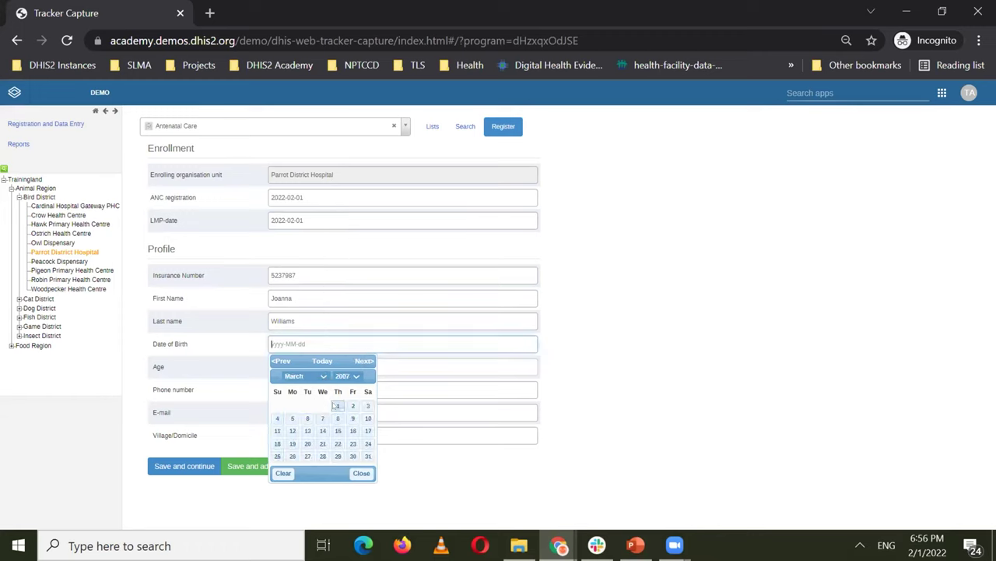
{"action": "left_click", "coordinate": [352, 406]}
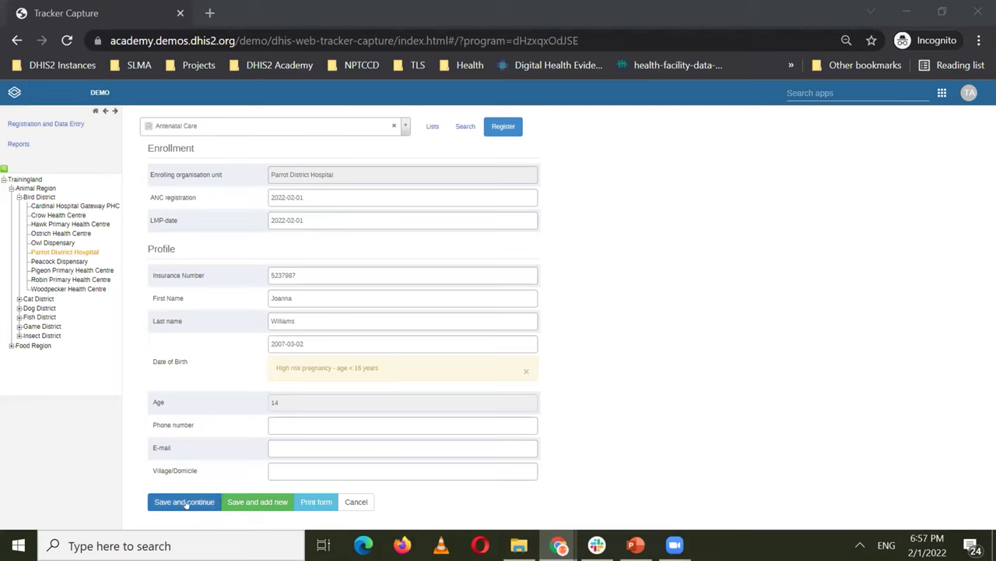
Step: Save the enrollment and set the dashboard LMP-date to 2021-12-30
{"action": "left_click", "coordinate": [186, 502]}
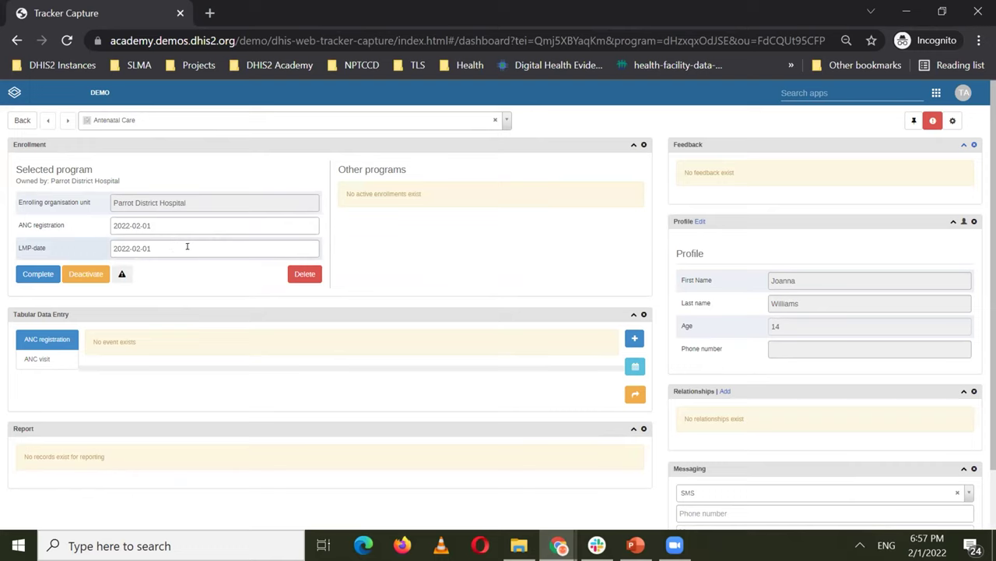
{"action": "left_click", "coordinate": [187, 246]}
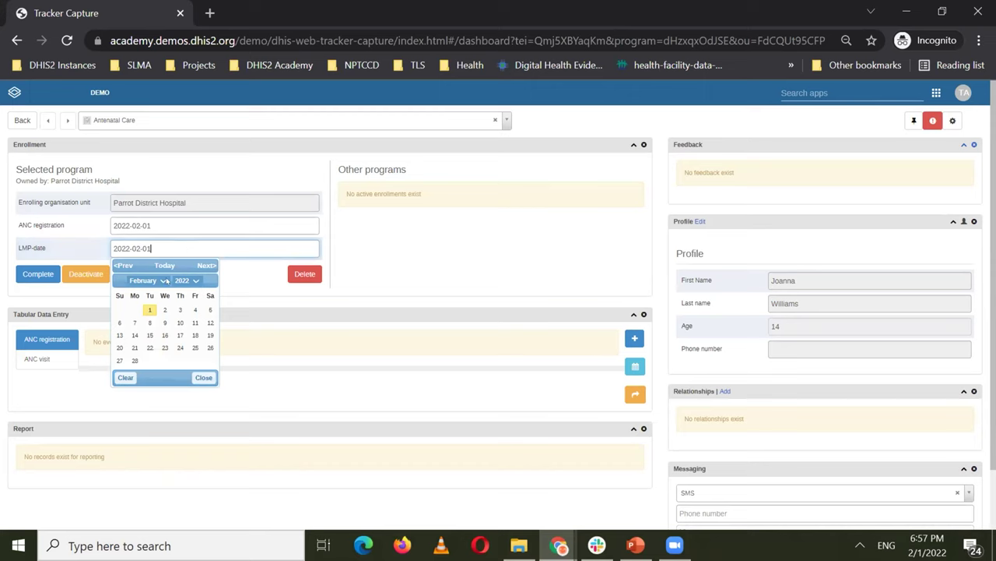
{"action": "left_click", "coordinate": [185, 281]}
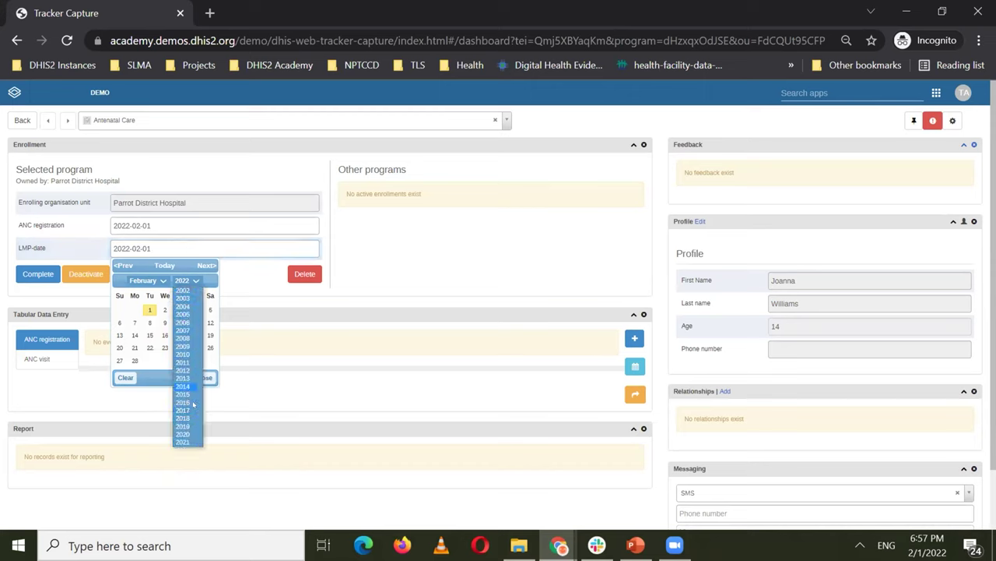
{"action": "left_click", "coordinate": [182, 442]}
{"action": "left_click", "coordinate": [156, 284]}
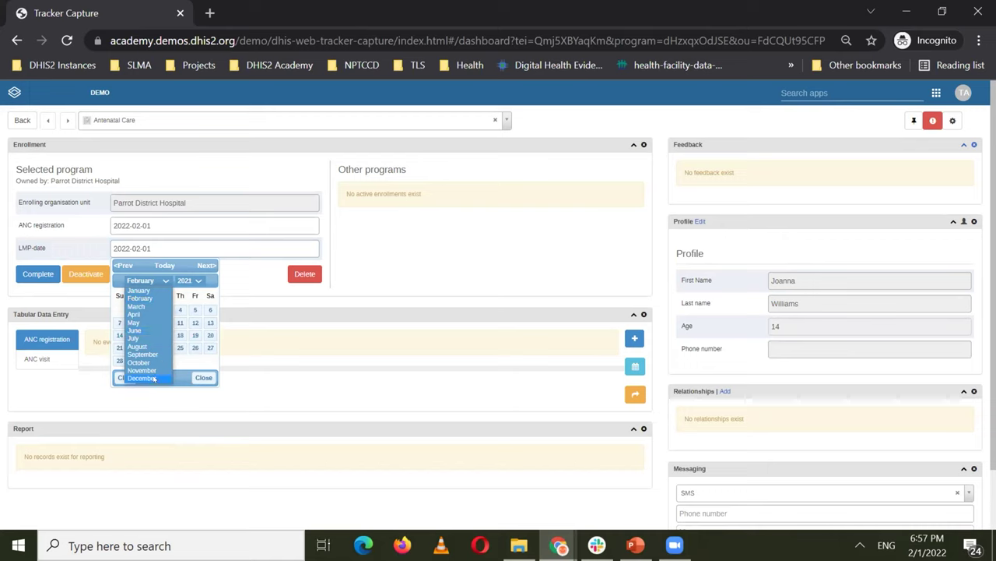
{"action": "left_click", "coordinate": [156, 378]}
{"action": "left_click", "coordinate": [182, 360]}
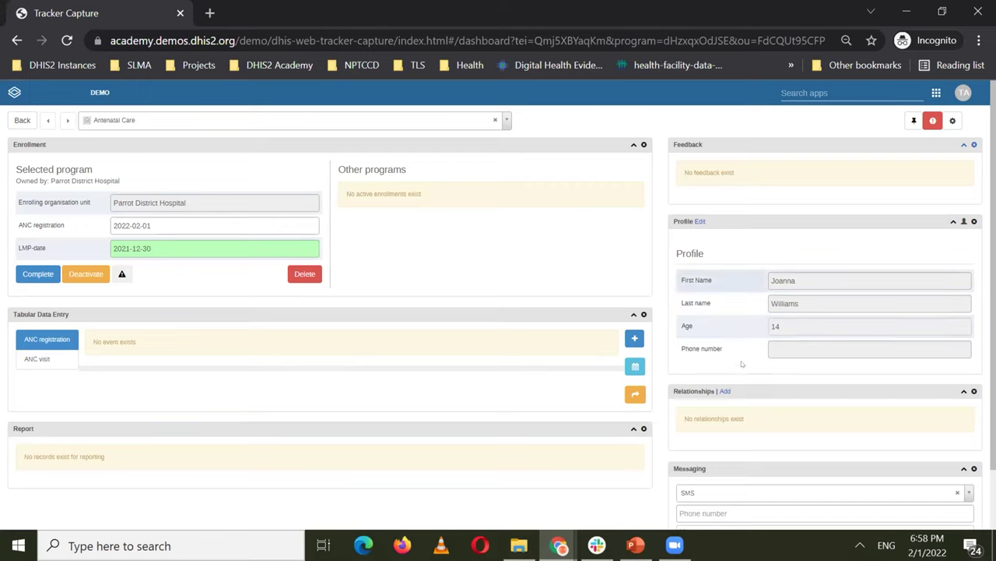
{"action": "scroll", "coordinate": [822, 451], "scroll_direction": "down", "scroll_amount": 4}
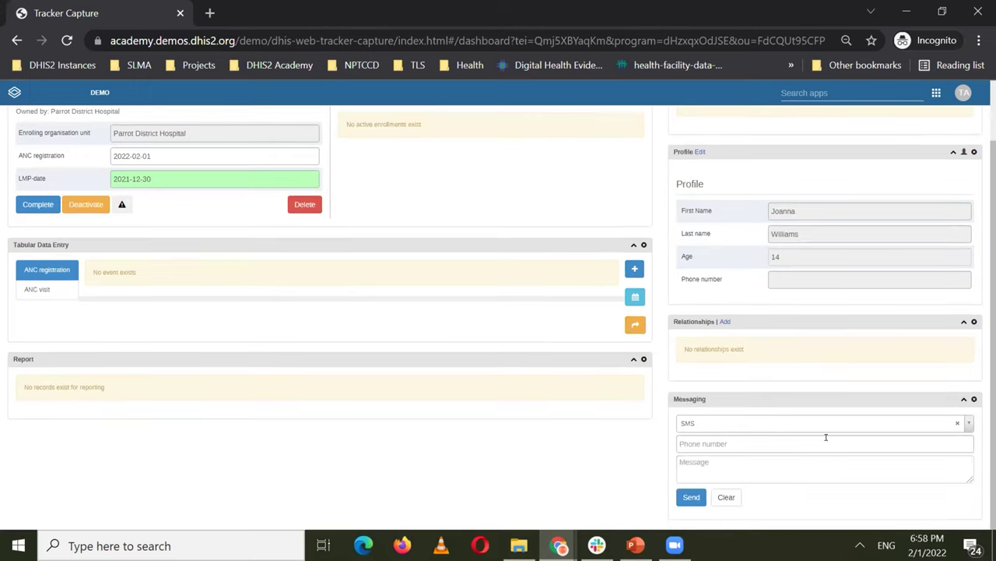
Step: Add an ANC registration event dated 2022-02-01 from Tabular Data Entry
{"action": "scroll", "coordinate": [826, 436], "scroll_direction": "up", "scroll_amount": 4}
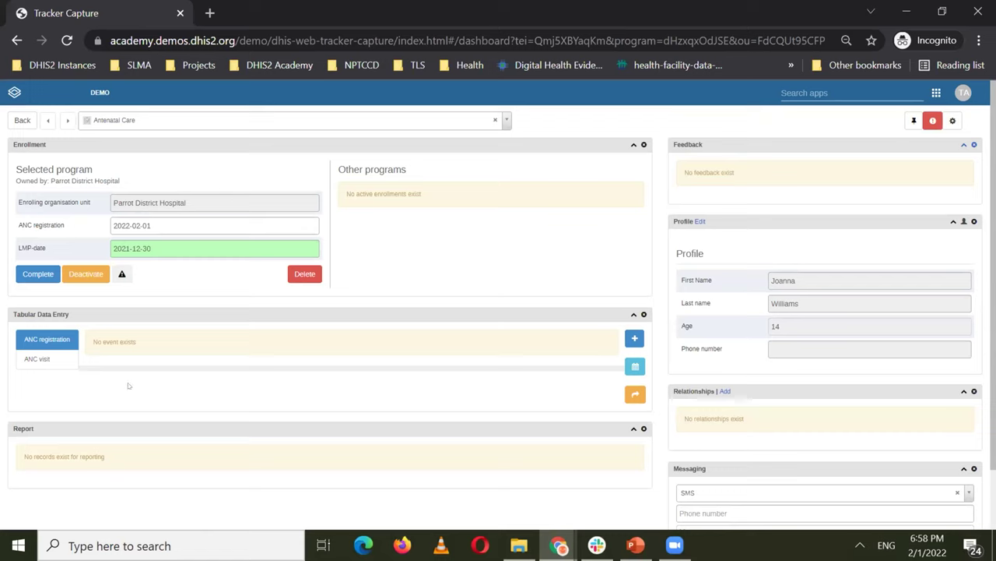
{"action": "left_click", "coordinate": [629, 343]}
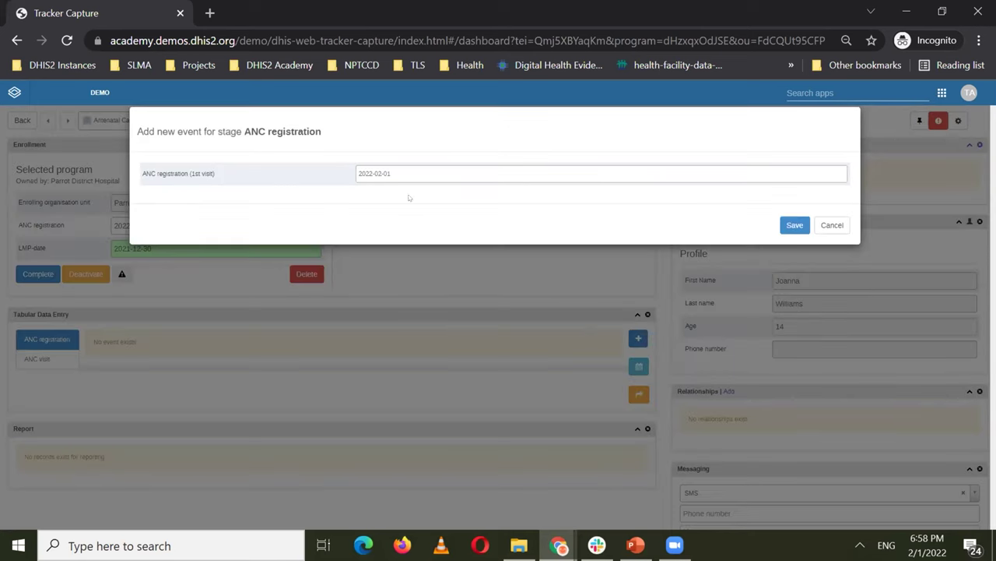
{"action": "left_click", "coordinate": [791, 226]}
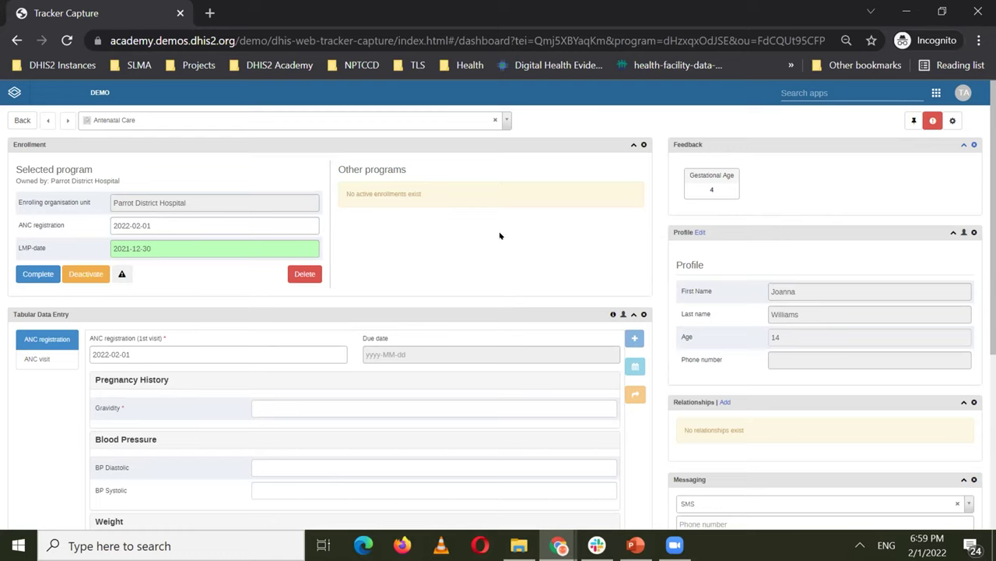
Step: Enter 2 in the Gravidity field of Pregnancy History
{"action": "scroll", "coordinate": [500, 235], "scroll_direction": "down", "scroll_amount": 1}
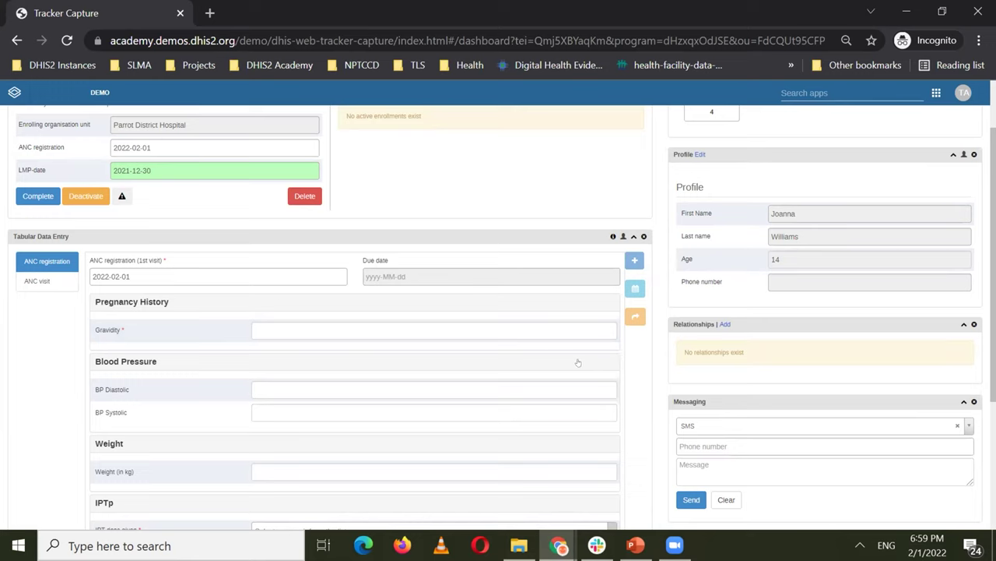
{"action": "left_click", "coordinate": [371, 323]}
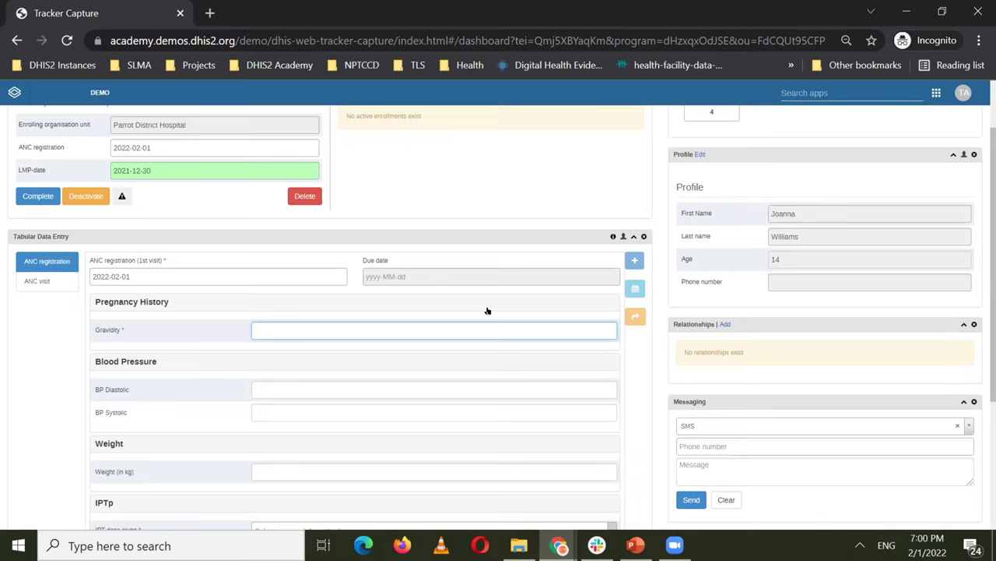
{"action": "type", "text": "2"}
{"action": "left_click", "coordinate": [637, 356]}
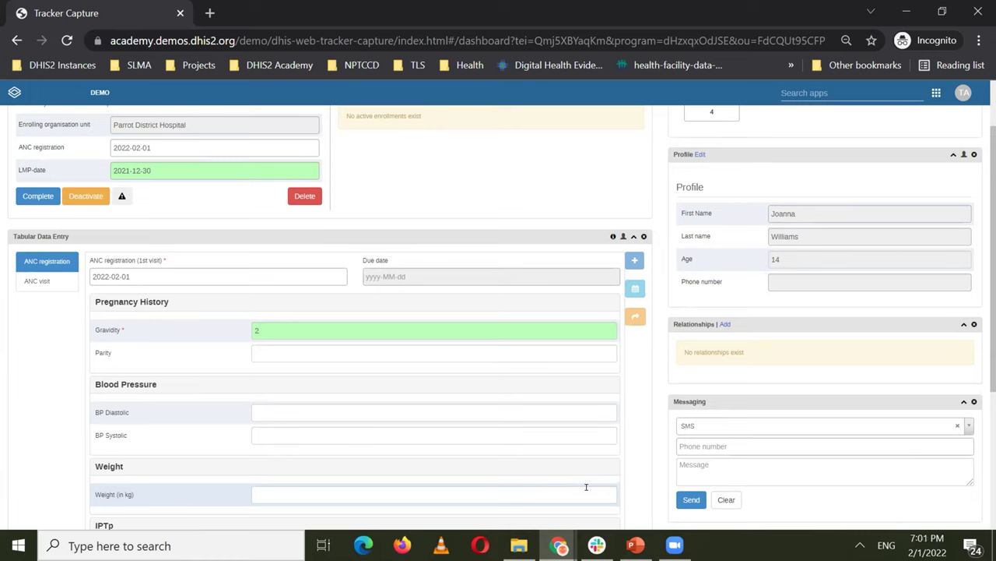
Step: Enter 1 in the Parity field beneath Gravidity
{"action": "left_click", "coordinate": [412, 351]}
{"action": "type", "text": "1"}
{"action": "left_click", "coordinate": [650, 381]}
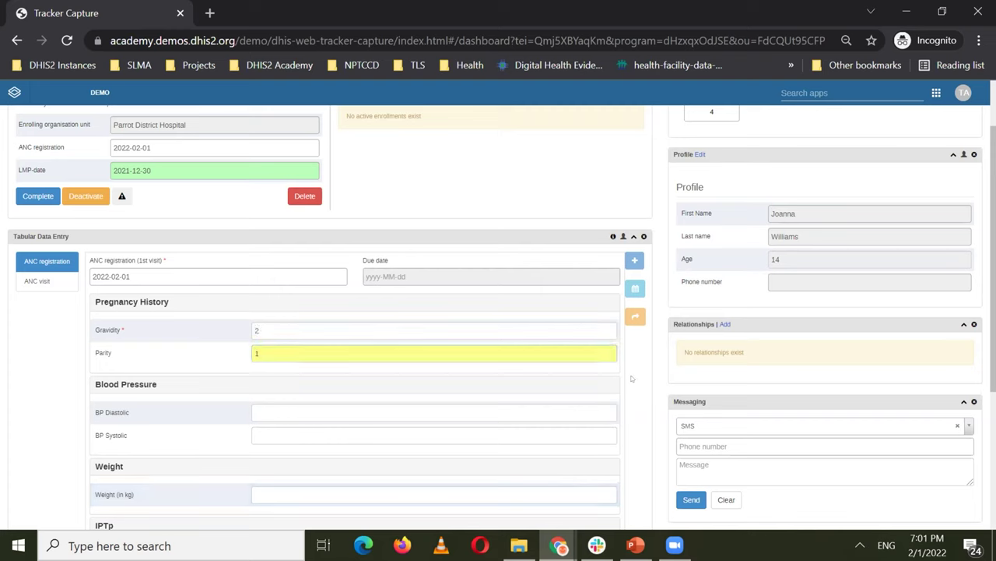
Step: Replace Gravidity 2 with 1 and acknowledge the alert that Parity was blanked out
{"action": "left_click", "coordinate": [389, 321]}
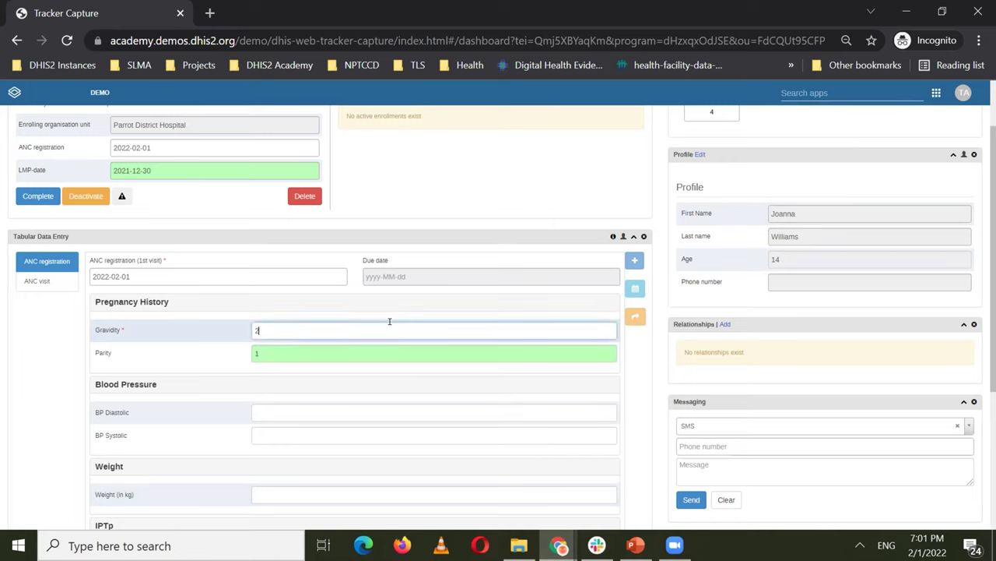
{"action": "key", "text": "BackSpace"}
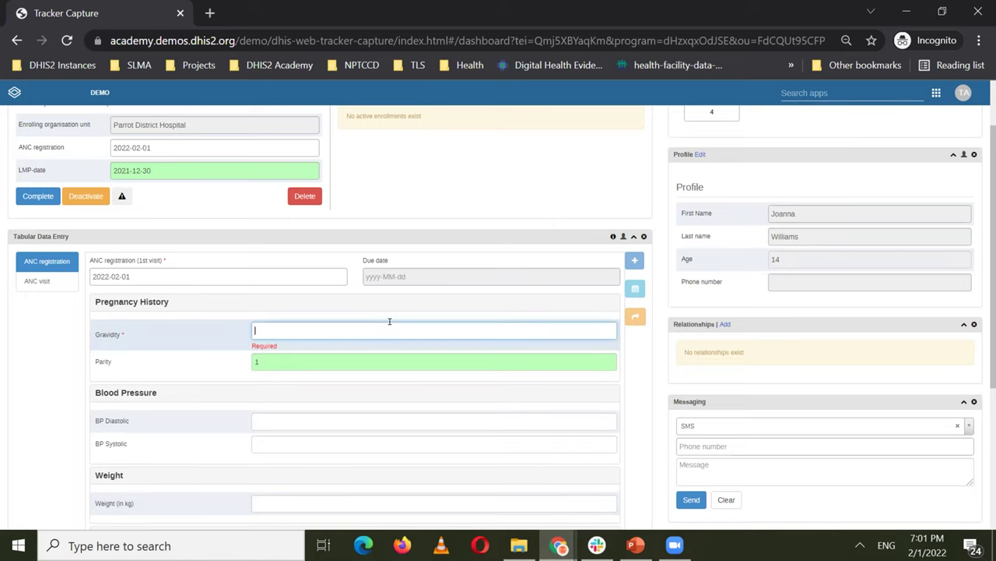
{"action": "type", "text": "1"}
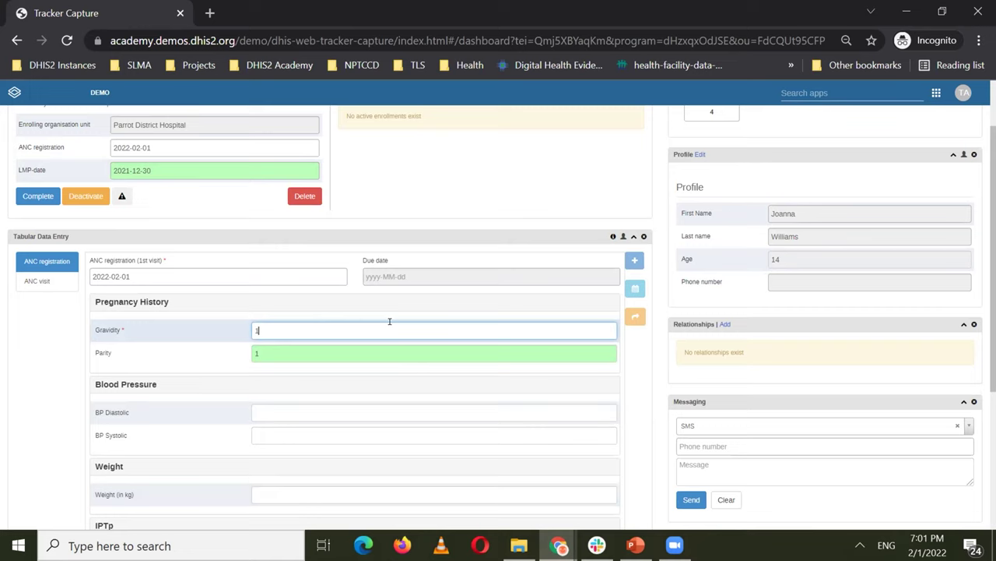
{"action": "left_click", "coordinate": [634, 386]}
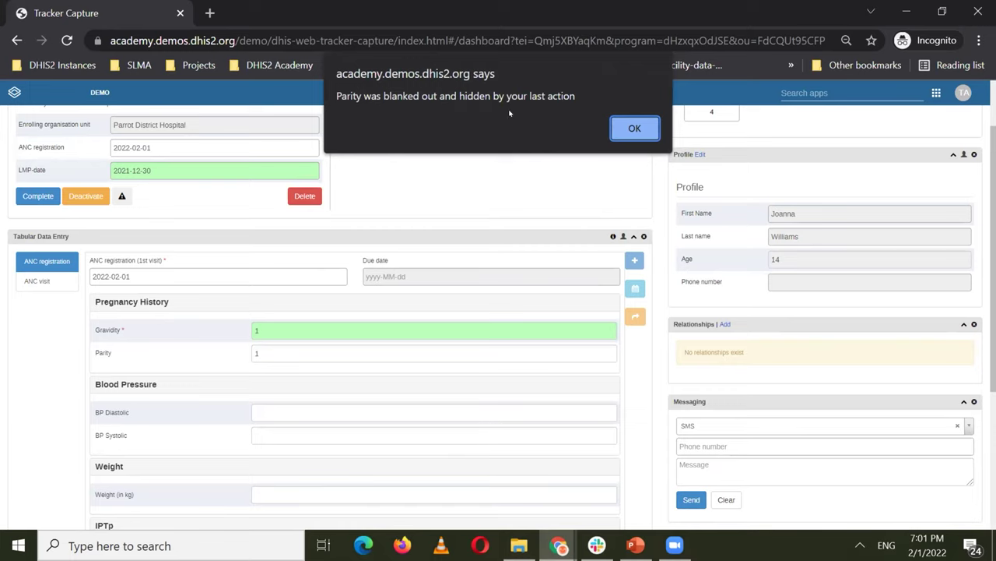
{"action": "left_click", "coordinate": [635, 128]}
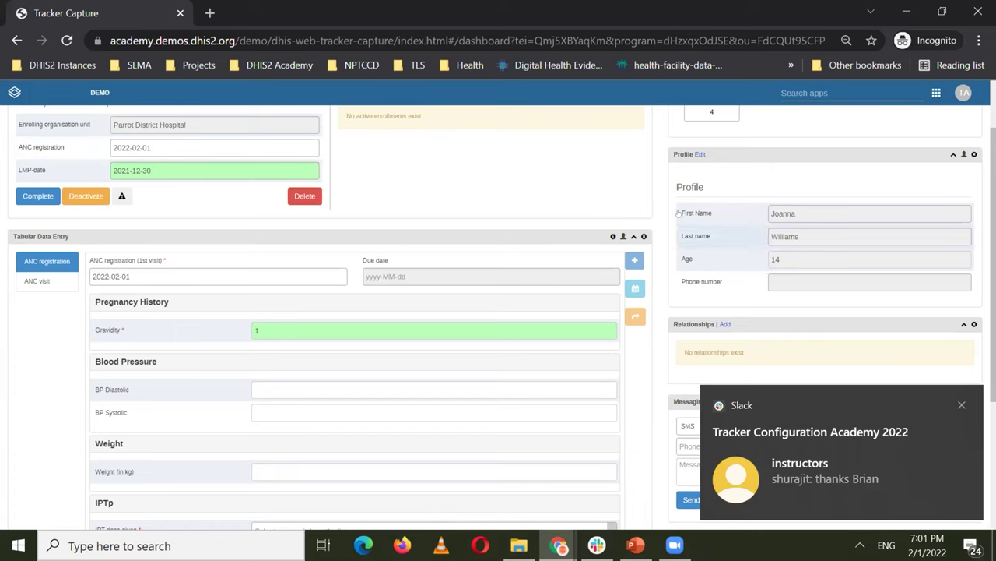
{"action": "scroll", "coordinate": [661, 213], "scroll_direction": "up", "scroll_amount": 1}
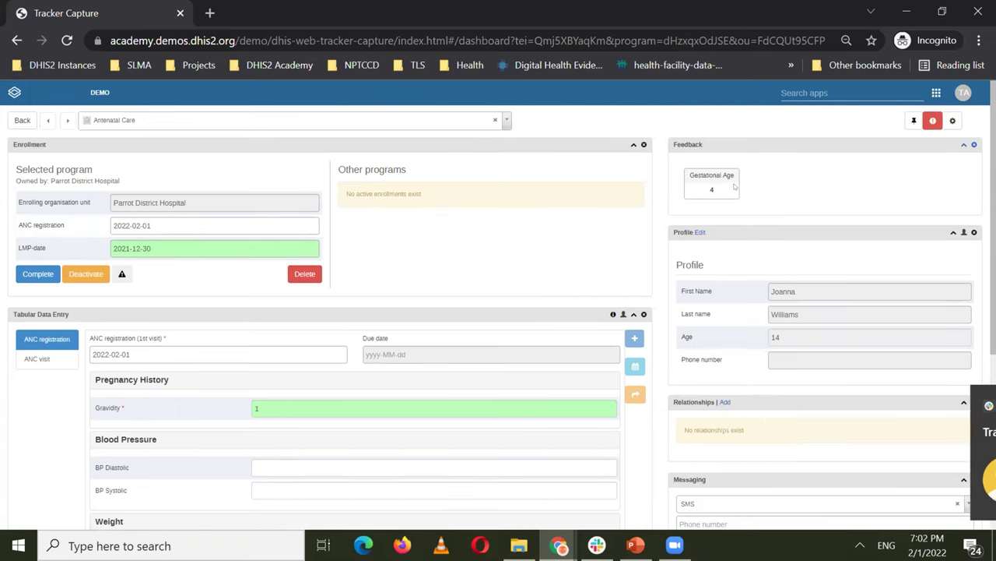
{"action": "scroll", "coordinate": [545, 245], "scroll_direction": "down", "scroll_amount": 1}
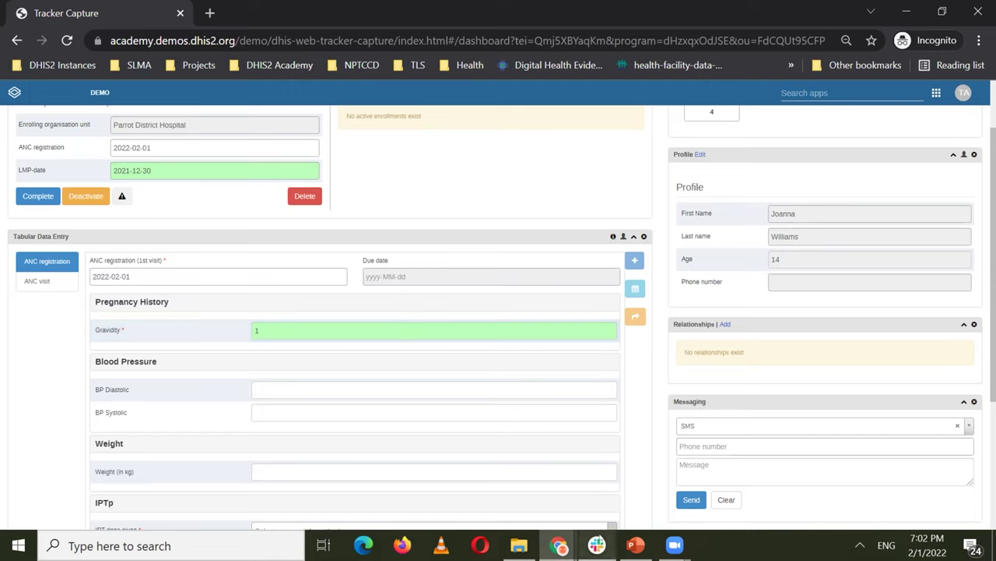
{"action": "mouse_move", "coordinate": [600, 537]}
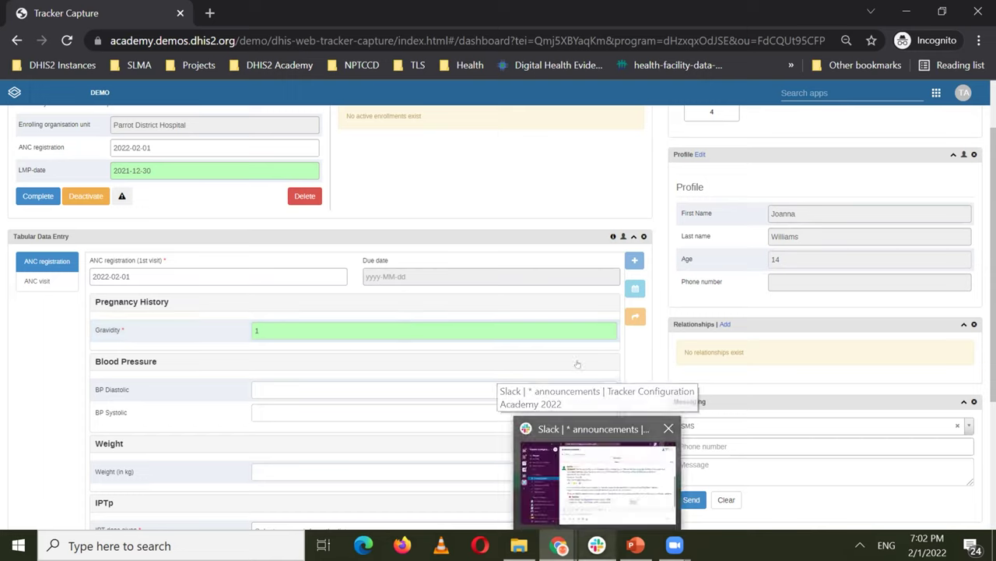
{"action": "scroll", "coordinate": [883, 138], "scroll_direction": "up", "scroll_amount": 1}
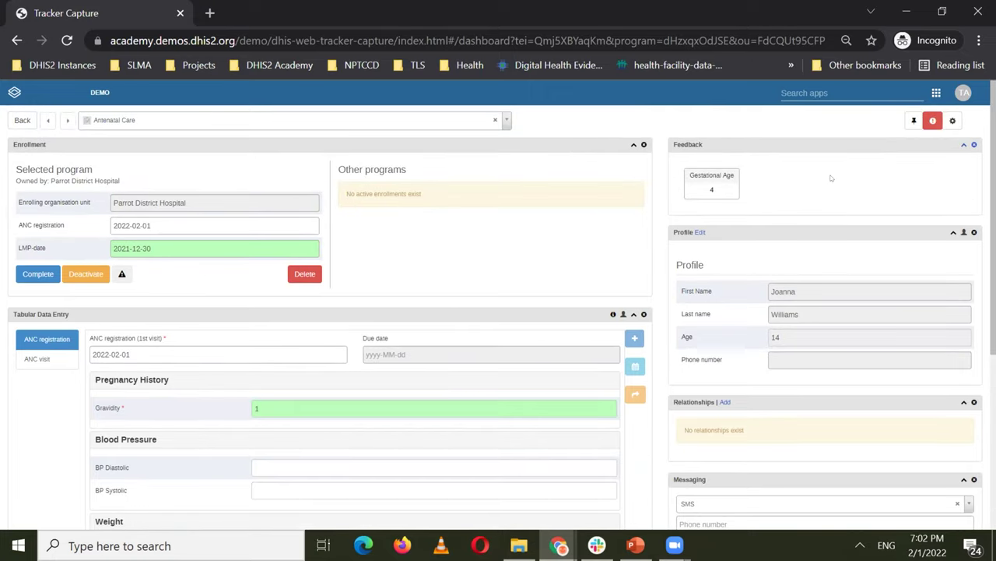
{"action": "left_click", "coordinate": [828, 92]}
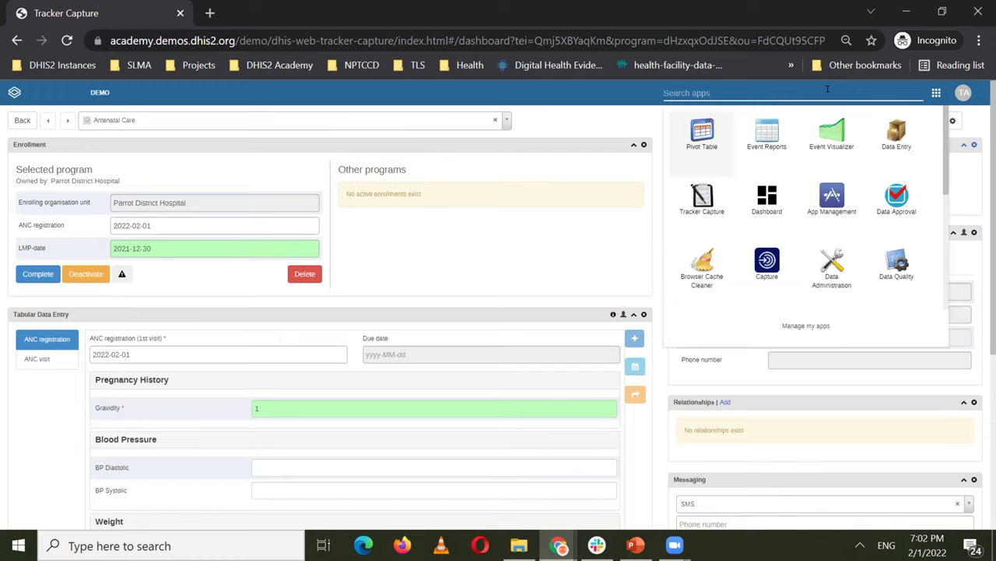
Step: Open the Maintenance app's Program section, then log out of the DEMO instance
{"action": "type", "text": "mai"}
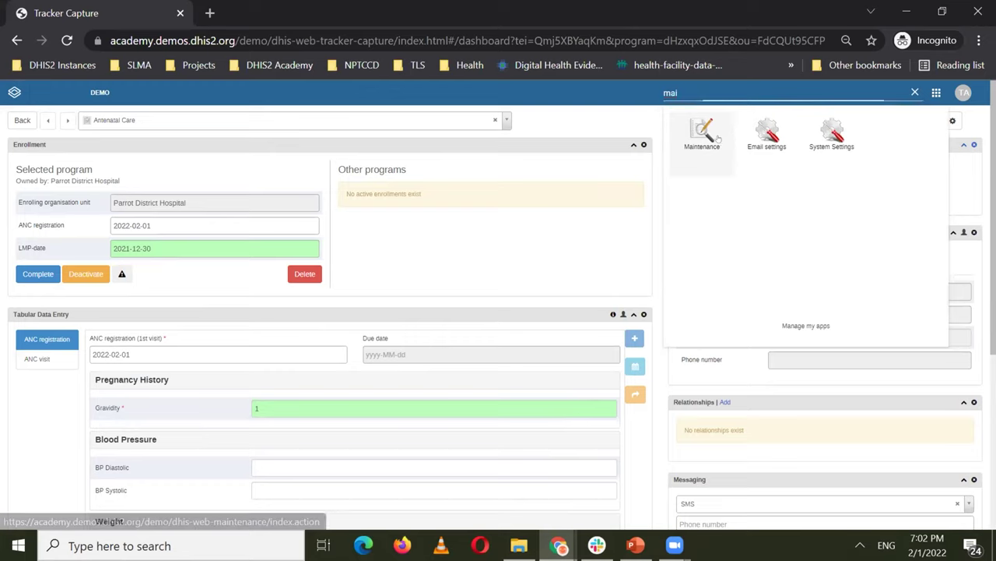
{"action": "left_click", "coordinate": [719, 140]}
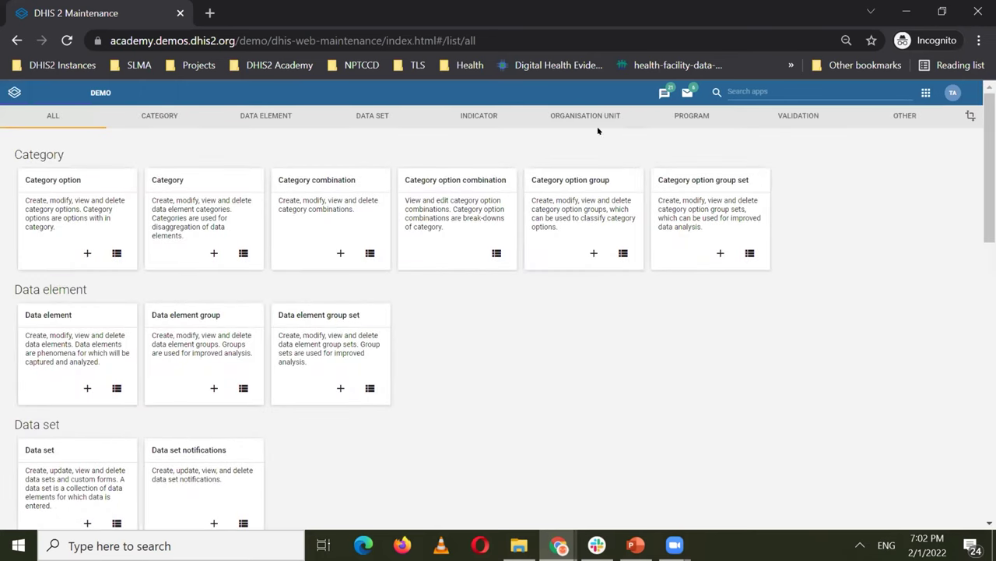
{"action": "left_click", "coordinate": [702, 124]}
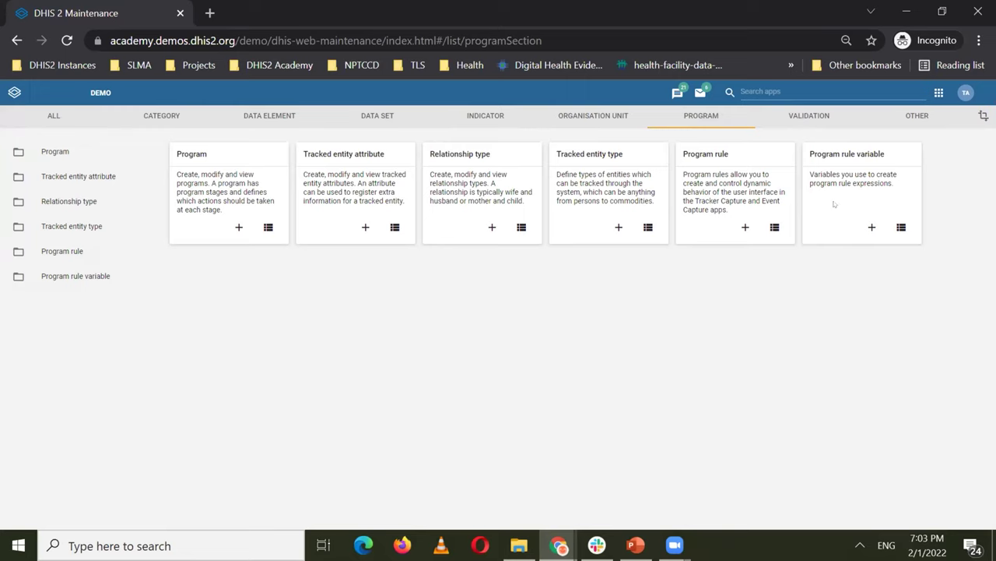
{"action": "mouse_move", "coordinate": [972, 90]}
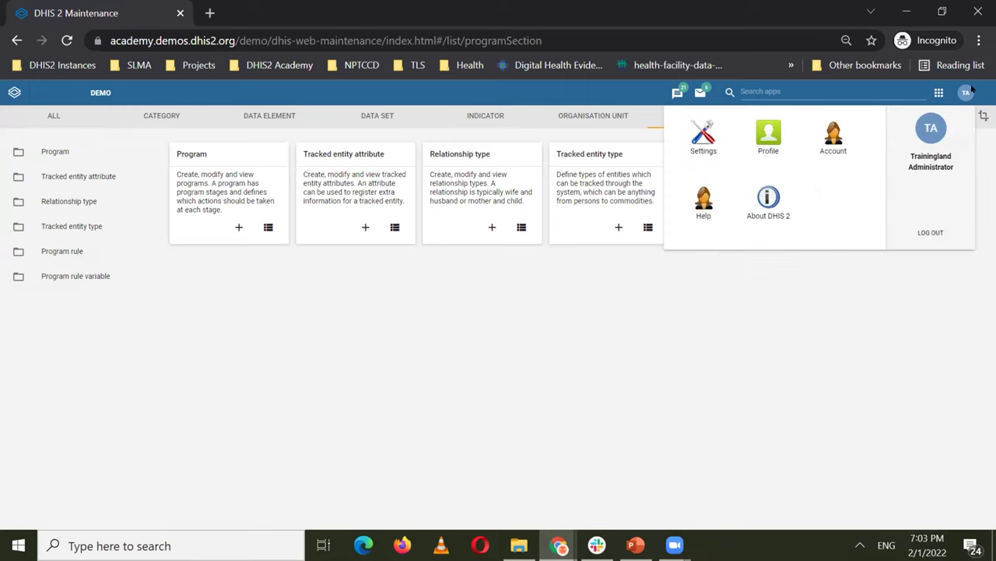
{"action": "left_click", "coordinate": [928, 233]}
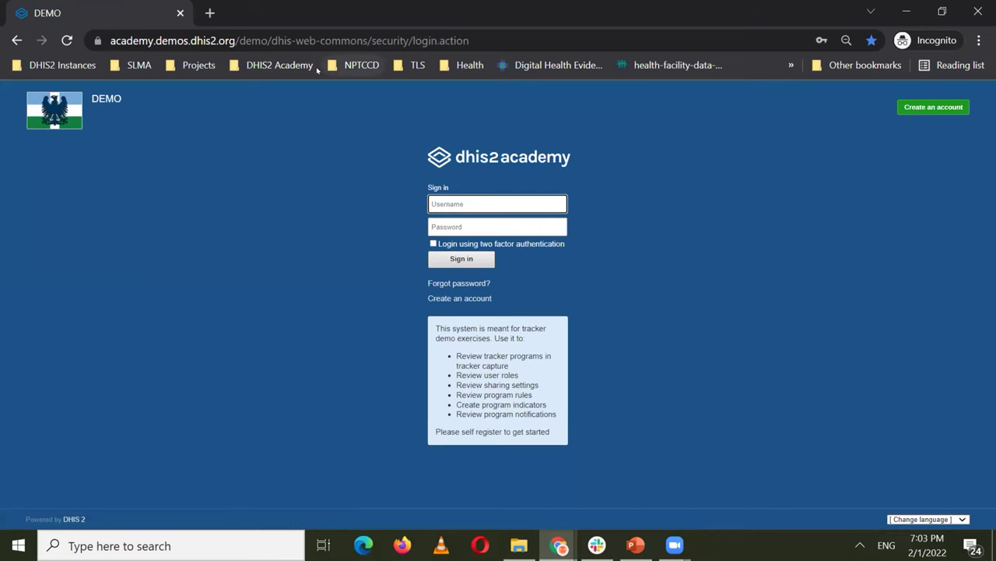
Step: Sign in to the CUSTOMIZE instance with the saved administrator login from the DHIS2 Academy bookmarks
{"action": "left_click", "coordinate": [294, 67]}
{"action": "left_click", "coordinate": [296, 107]}
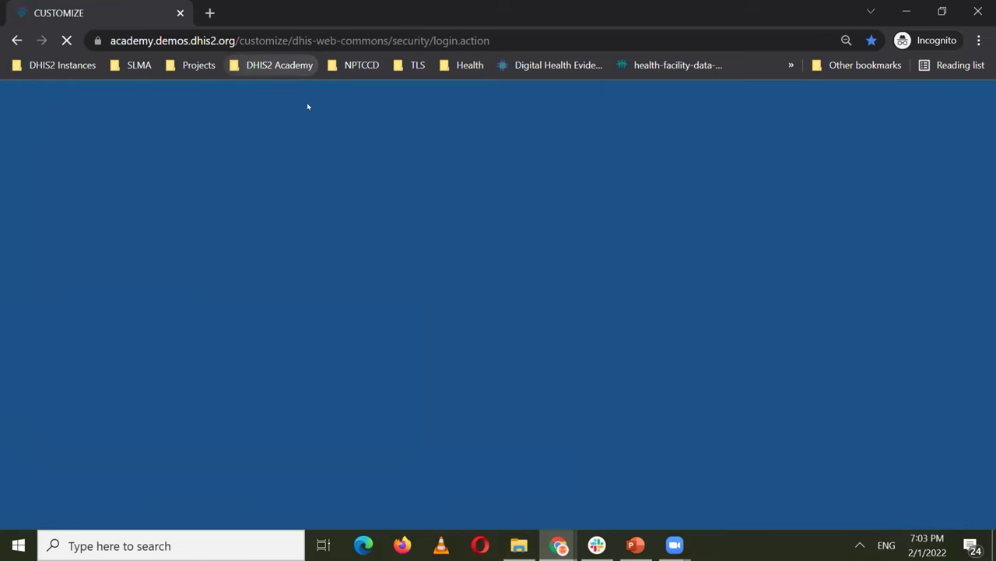
{"action": "left_click", "coordinate": [494, 199]}
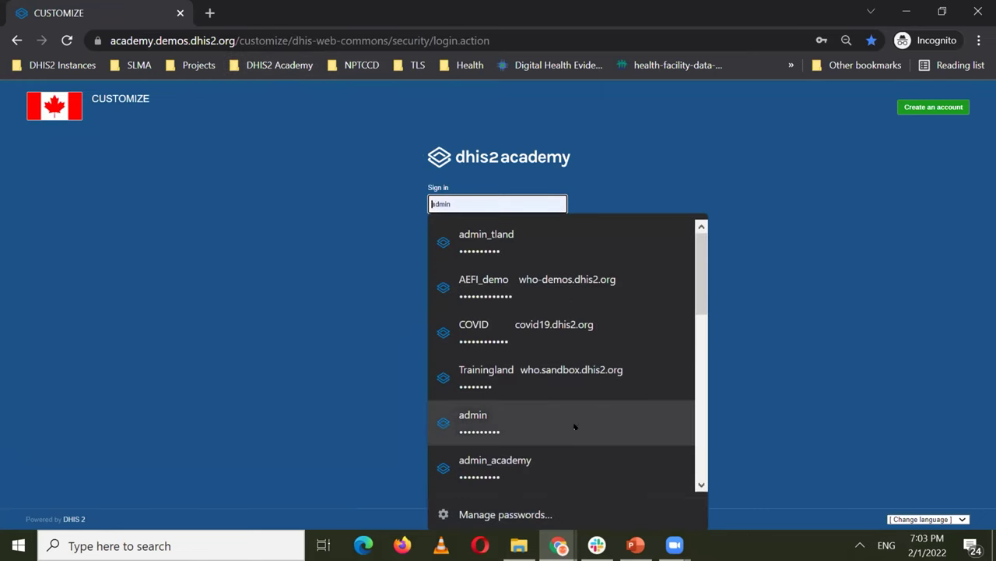
{"action": "left_click", "coordinate": [573, 454]}
{"action": "left_click", "coordinate": [473, 260]}
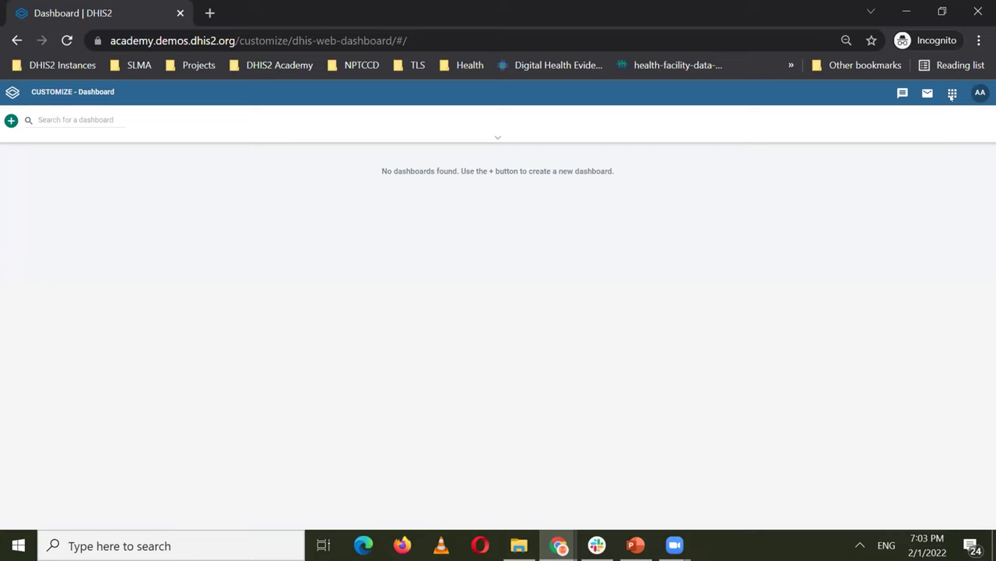
Step: Launch the Maintenance app by searching the apps menu for 'main'
{"action": "left_click", "coordinate": [952, 93]}
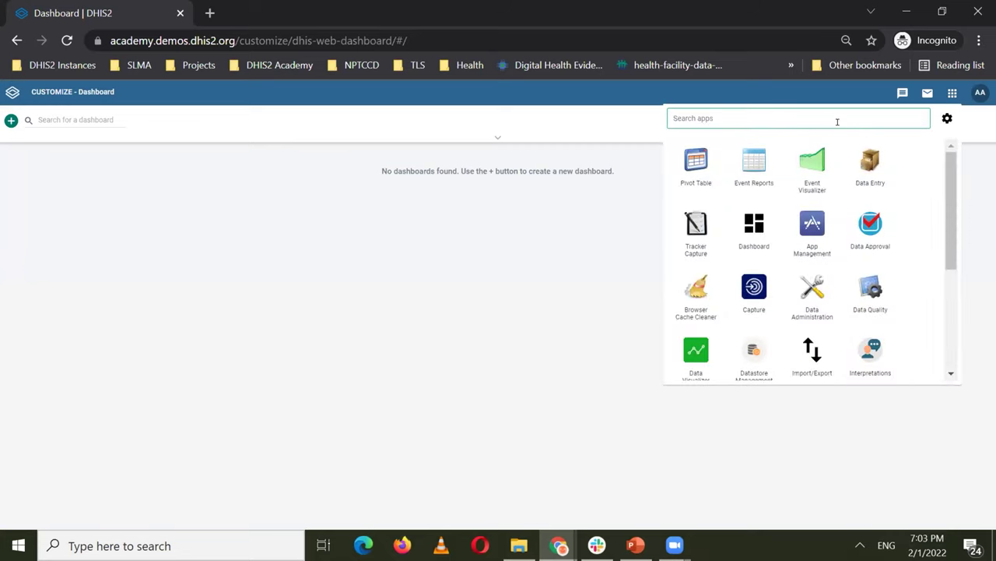
{"action": "type", "text": "main"}
{"action": "left_click", "coordinate": [693, 161]}
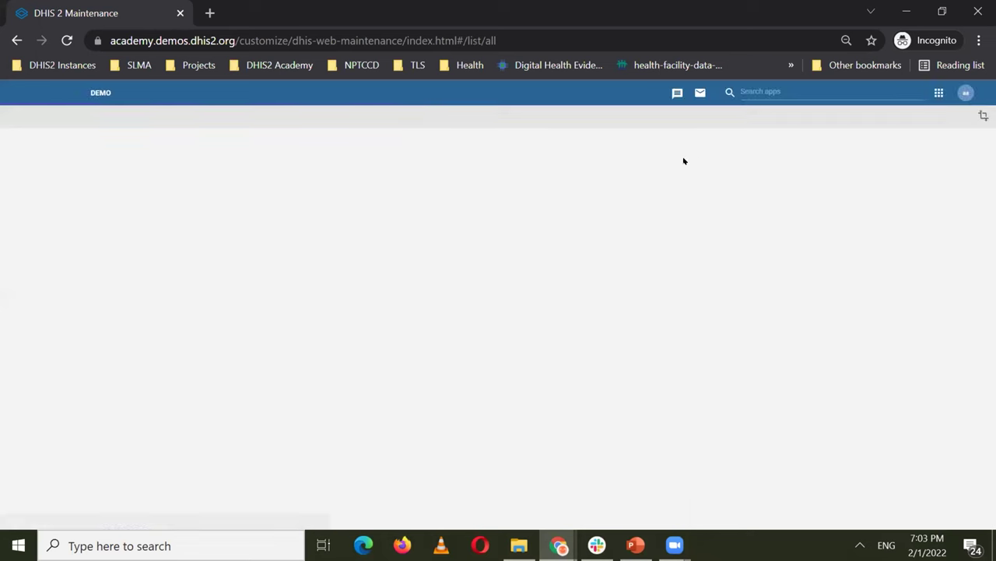
Step: Show the Program rule variable and Program rule lists, then return to the PowerPoint slides
{"action": "left_click", "coordinate": [680, 116]}
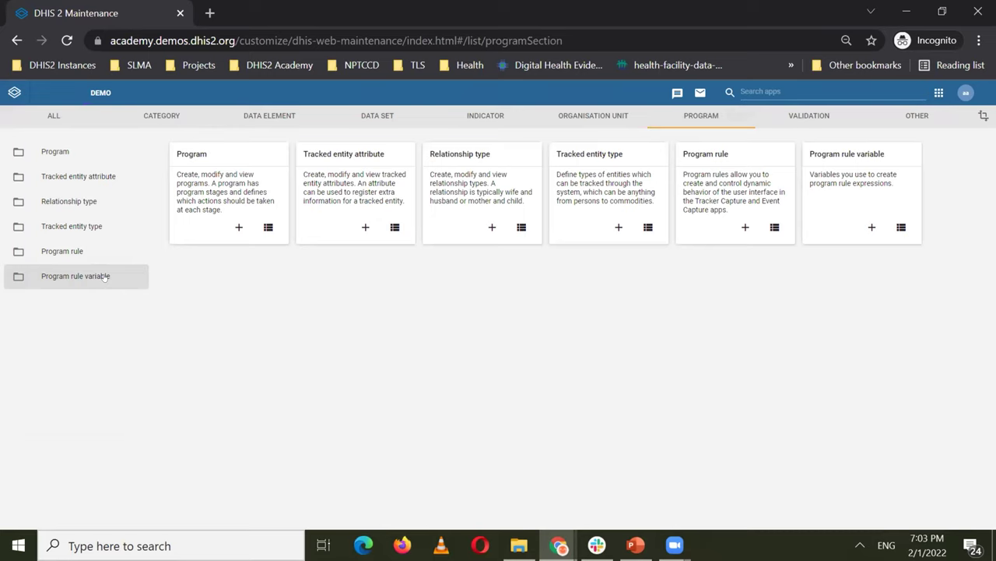
{"action": "left_click", "coordinate": [104, 278]}
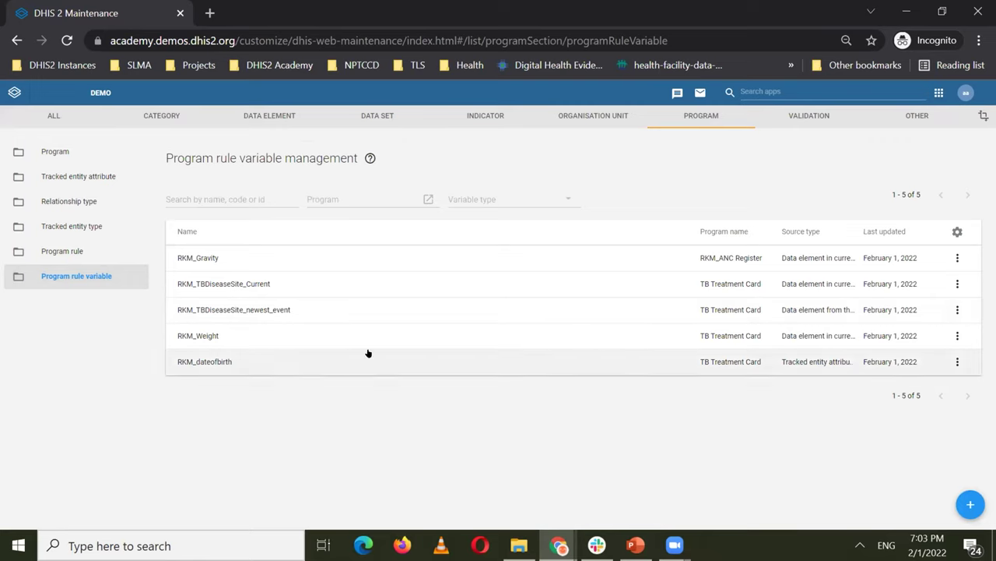
{"action": "left_click", "coordinate": [90, 254]}
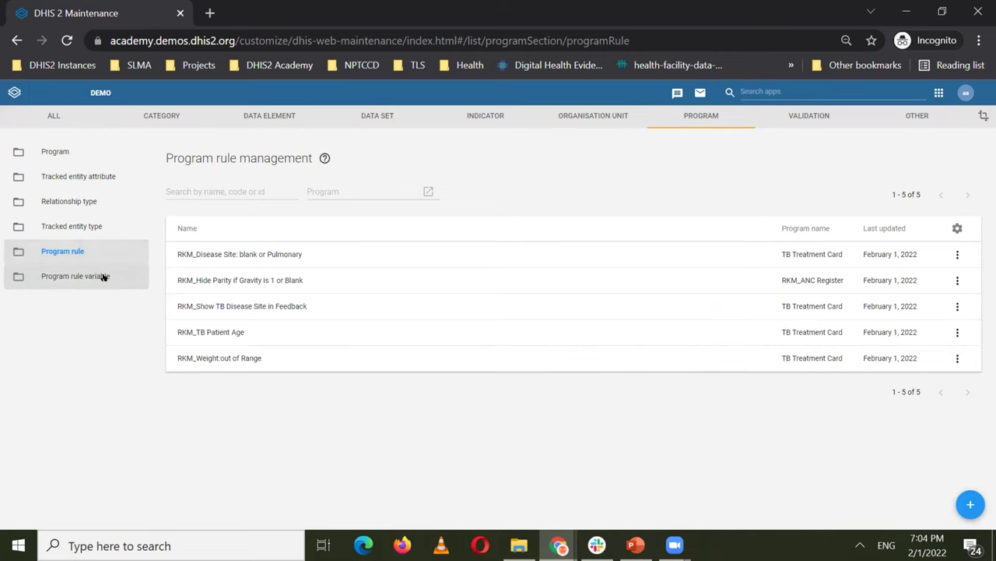
{"action": "left_click", "coordinate": [103, 277]}
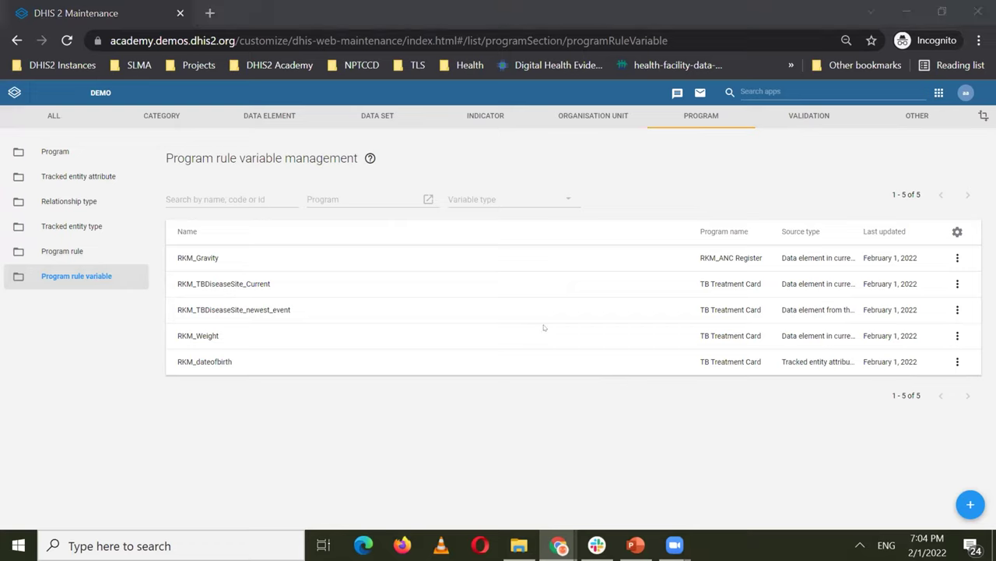
{"action": "key", "text": "alt+Tab"}
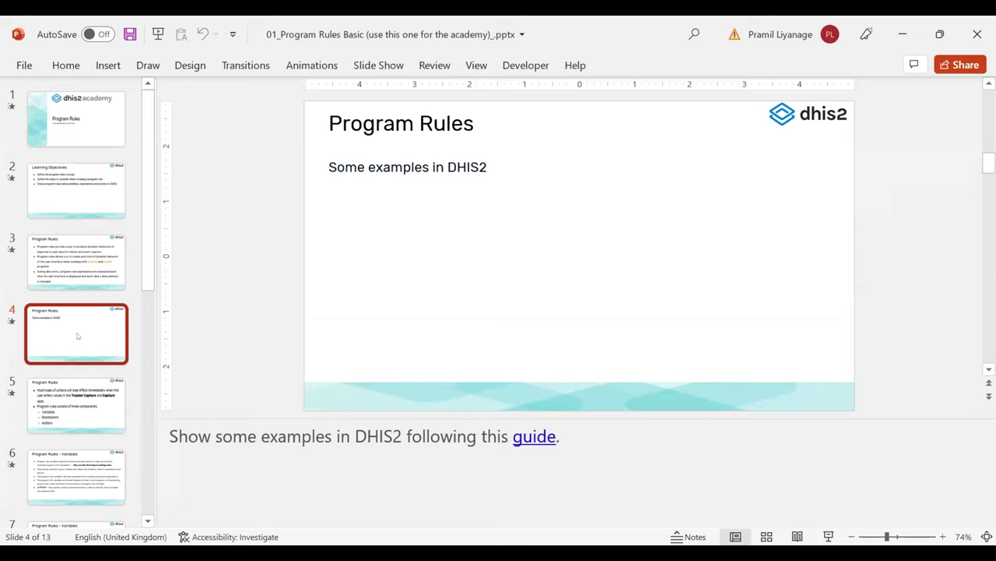
Step: Start the slide show from slide 4 and advance to the next slide
{"action": "key", "text": "shift+F5"}
{"action": "key", "text": "Right"}
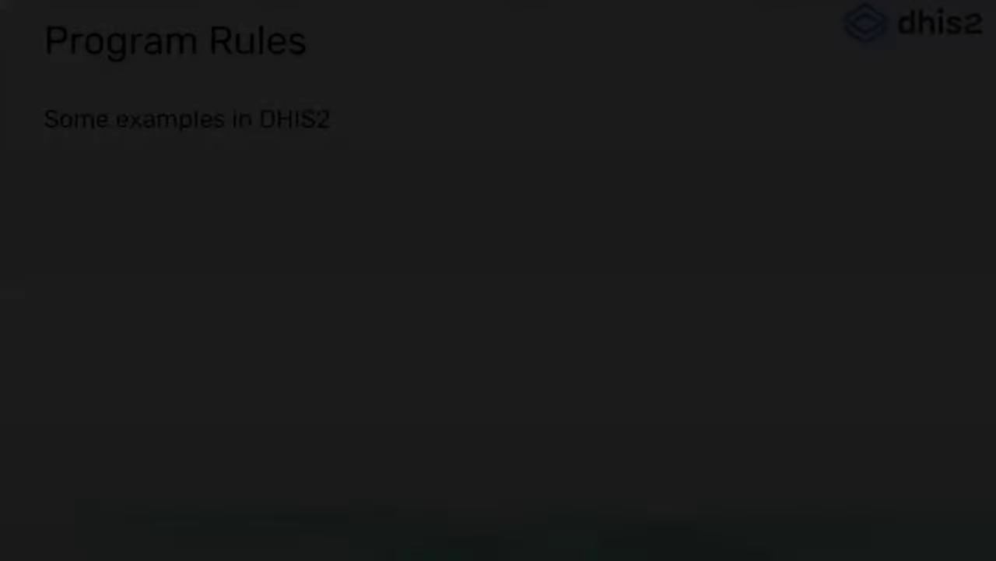
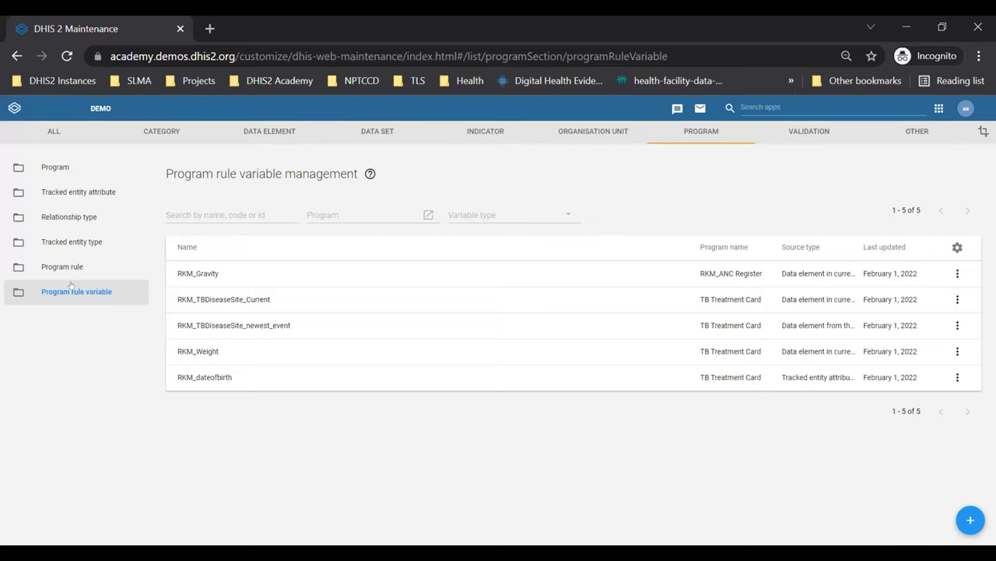
Step: Find the Maintenance app through the app search and reopen it
{"action": "left_click", "coordinate": [826, 107]}
{"action": "type", "text": "m"}
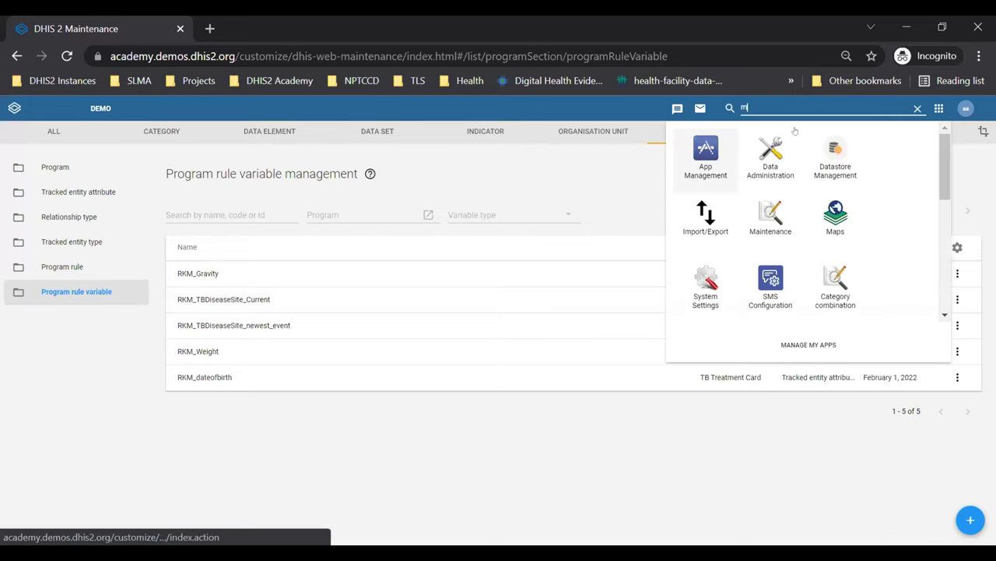
{"action": "type", "text": "ain"}
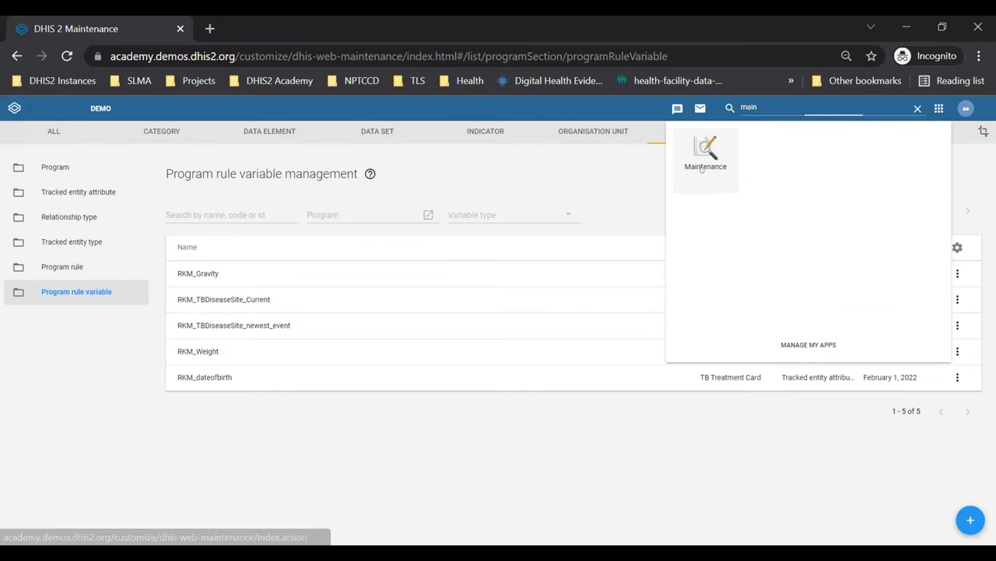
{"action": "left_click", "coordinate": [702, 169]}
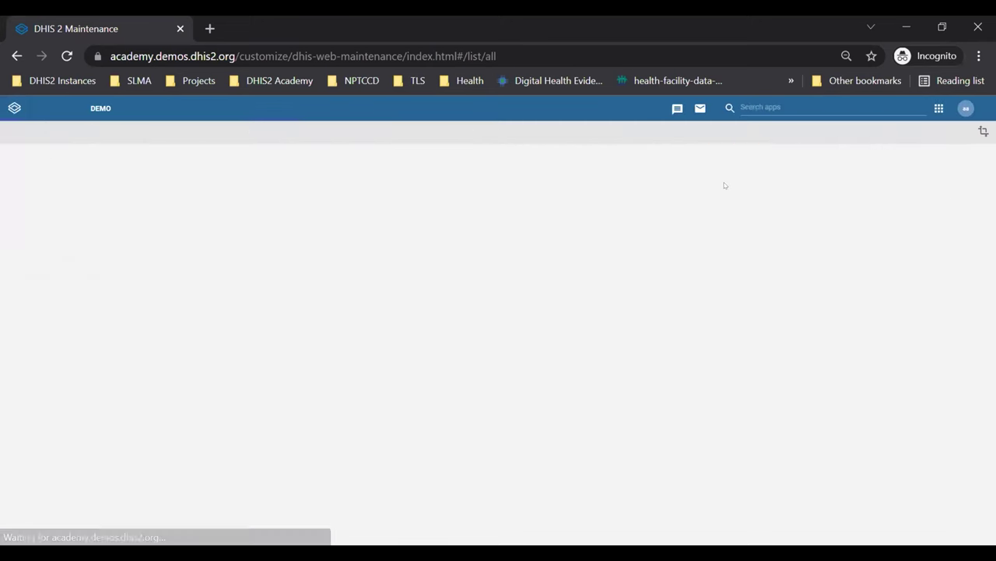
Step: Start a new program rule variable from the Program section's Program rule variable list
{"action": "left_click", "coordinate": [663, 137]}
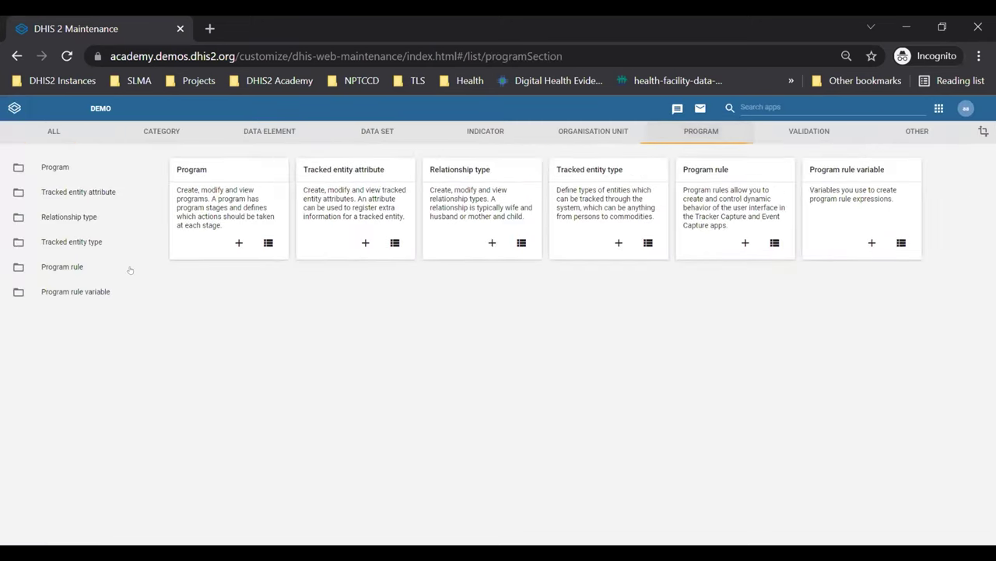
{"action": "left_click", "coordinate": [118, 292]}
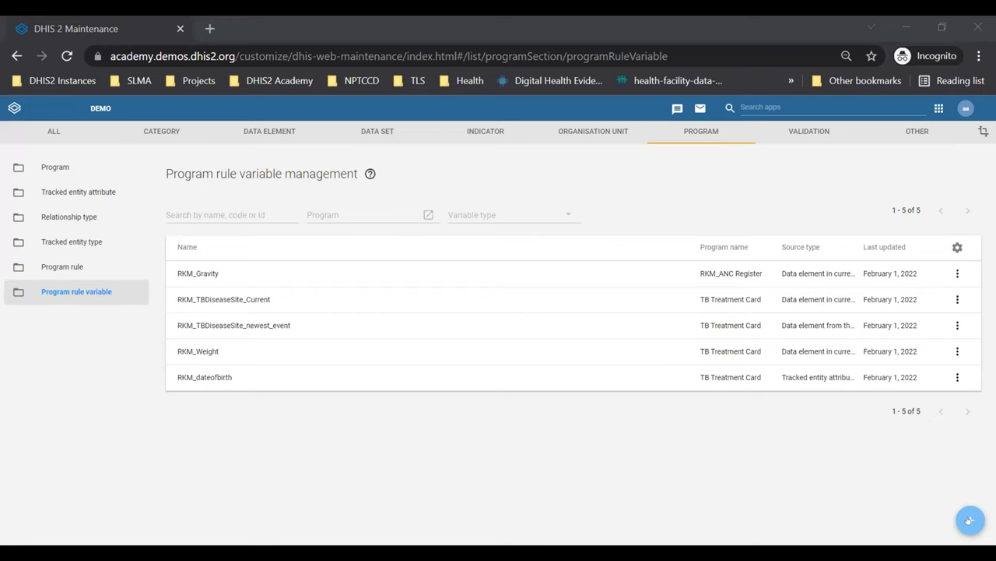
{"action": "left_click", "coordinate": [969, 520]}
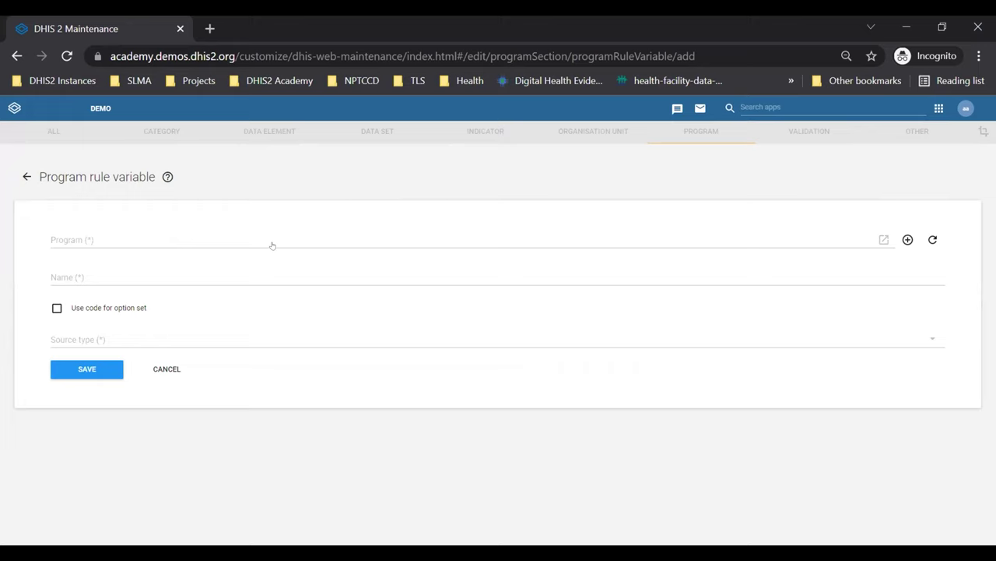
Step: Set the variable's Program to TB Treatment Card
{"action": "left_click", "coordinate": [273, 239]}
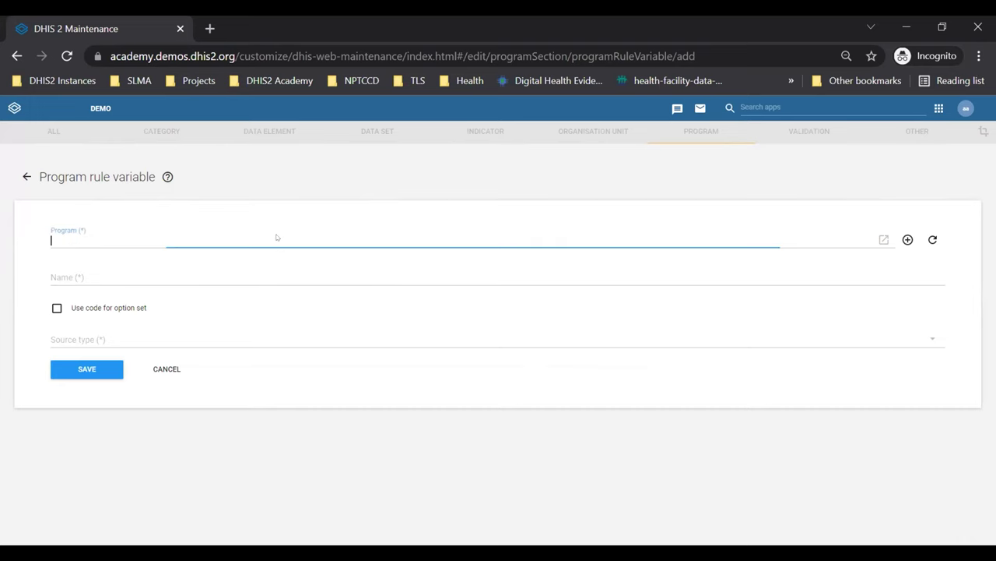
{"action": "scroll", "coordinate": [485, 245], "scroll_direction": "down", "scroll_amount": 15}
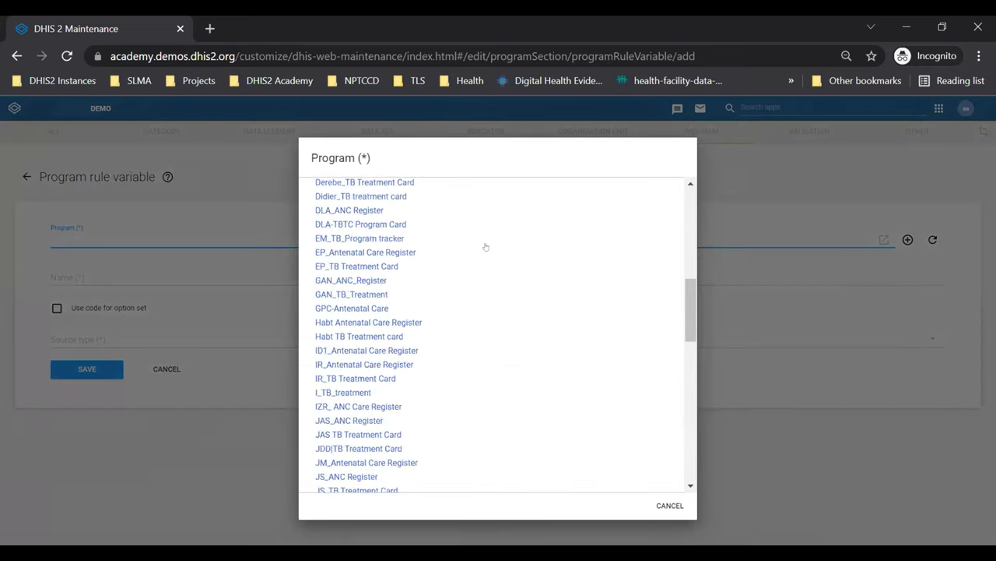
{"action": "scroll", "coordinate": [490, 265], "scroll_direction": "down", "scroll_amount": 3}
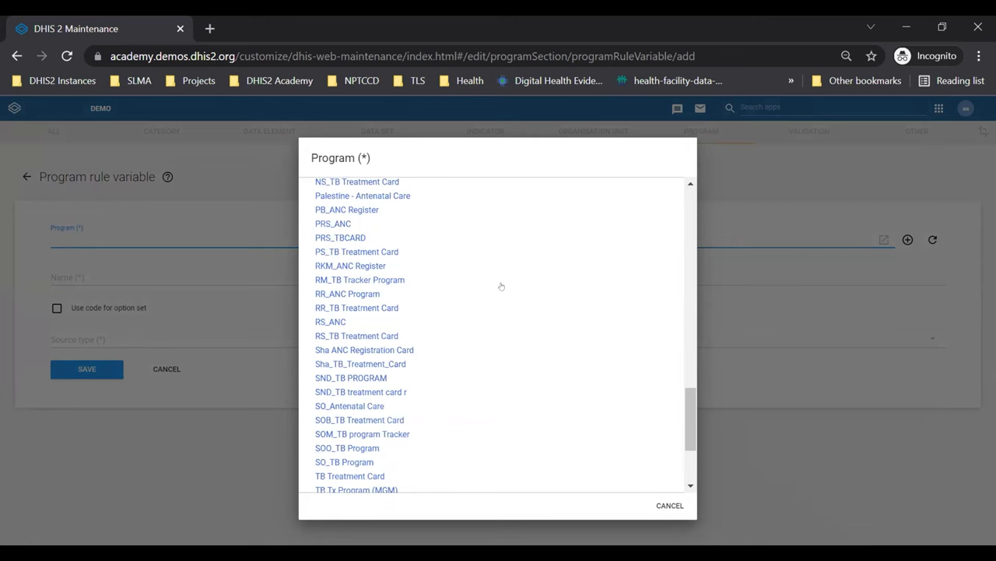
{"action": "scroll", "coordinate": [496, 294], "scroll_direction": "down", "scroll_amount": 3}
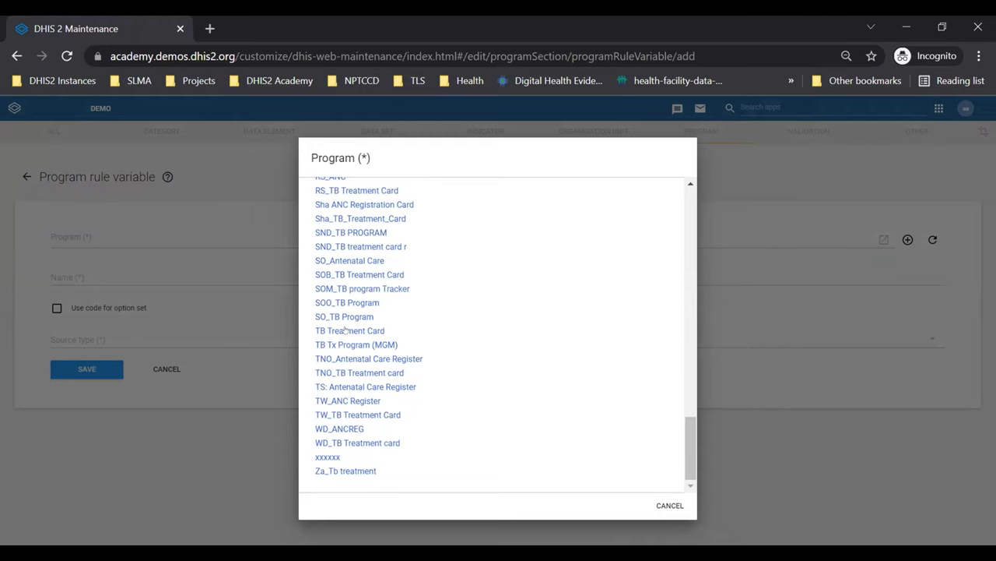
{"action": "left_click", "coordinate": [343, 330]}
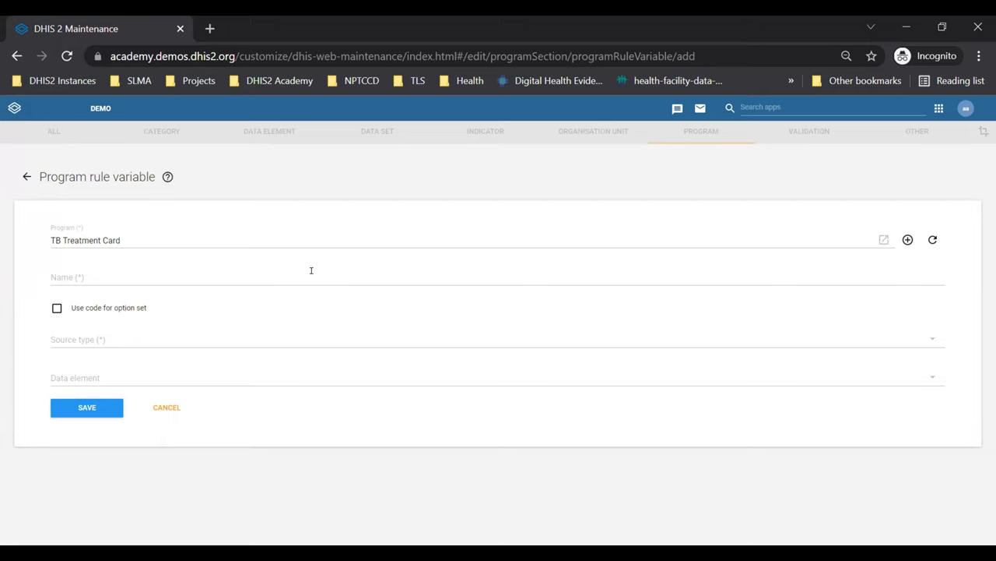
Step: Enter TB_Site_current as the variable's name
{"action": "left_click", "coordinate": [305, 270]}
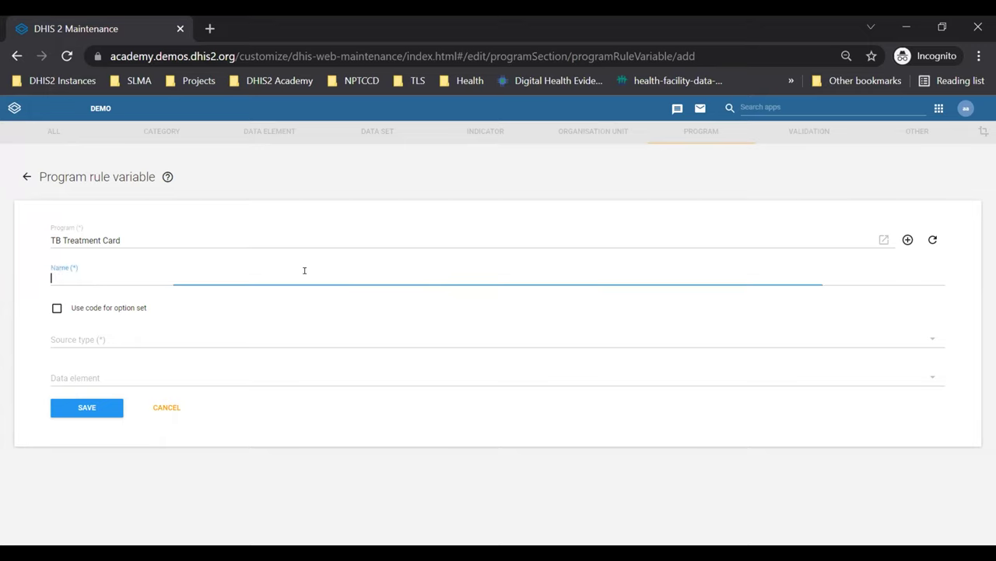
{"action": "type", "text": "TB"}
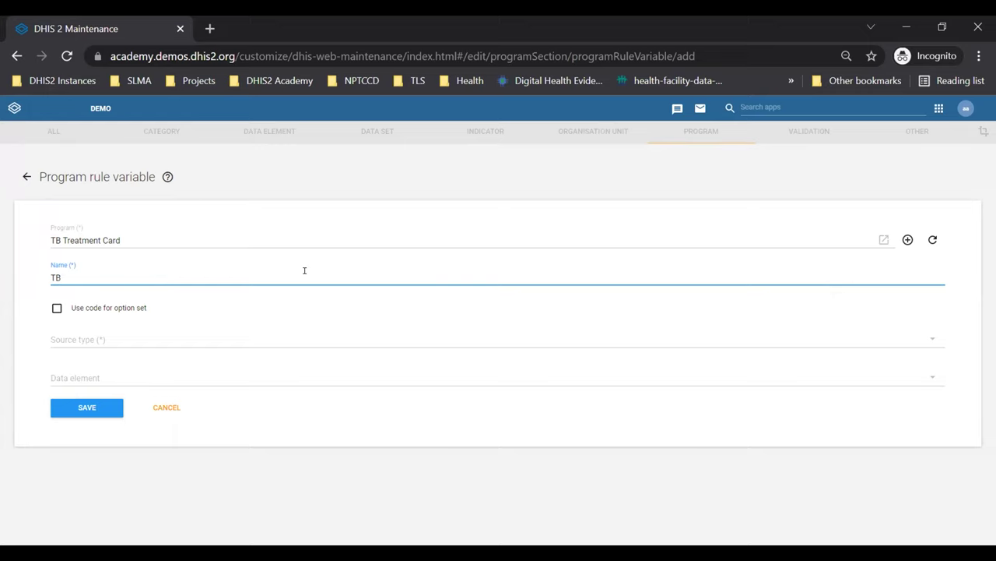
{"action": "type", "text": "_Site_current"}
{"action": "left_click", "coordinate": [238, 337]}
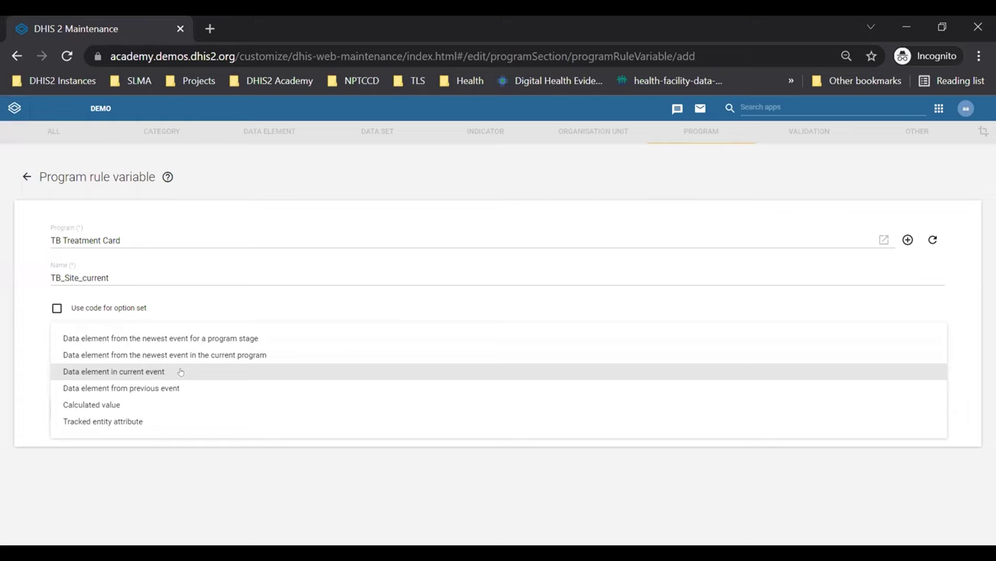
Step: Set Source type to 'Data element in current event'
{"action": "left_click", "coordinate": [181, 372]}
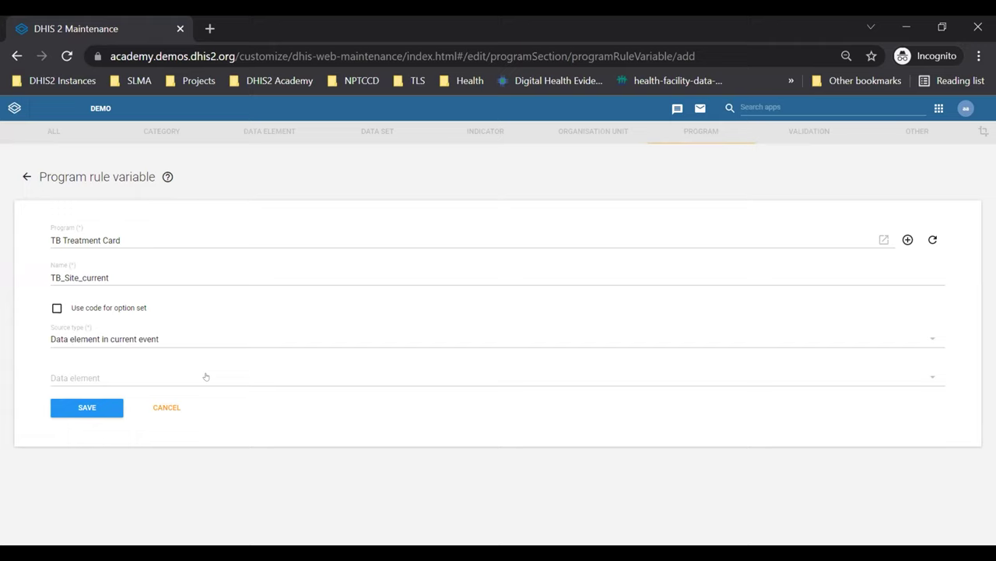
{"action": "left_click", "coordinate": [210, 376]}
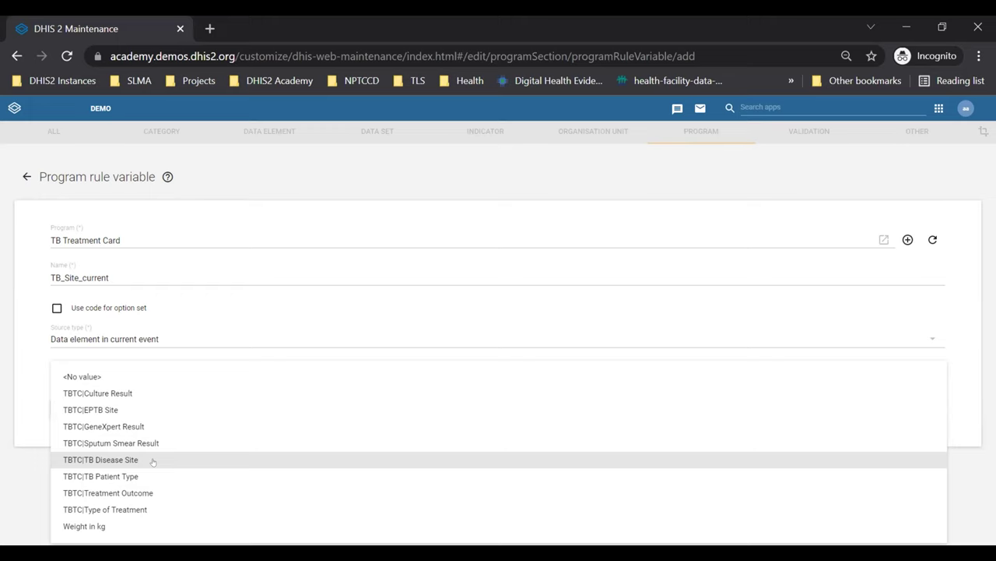
Step: Choose TBTC|TB Disease Site as the data element and save TB_Site_current
{"action": "left_click", "coordinate": [153, 461]}
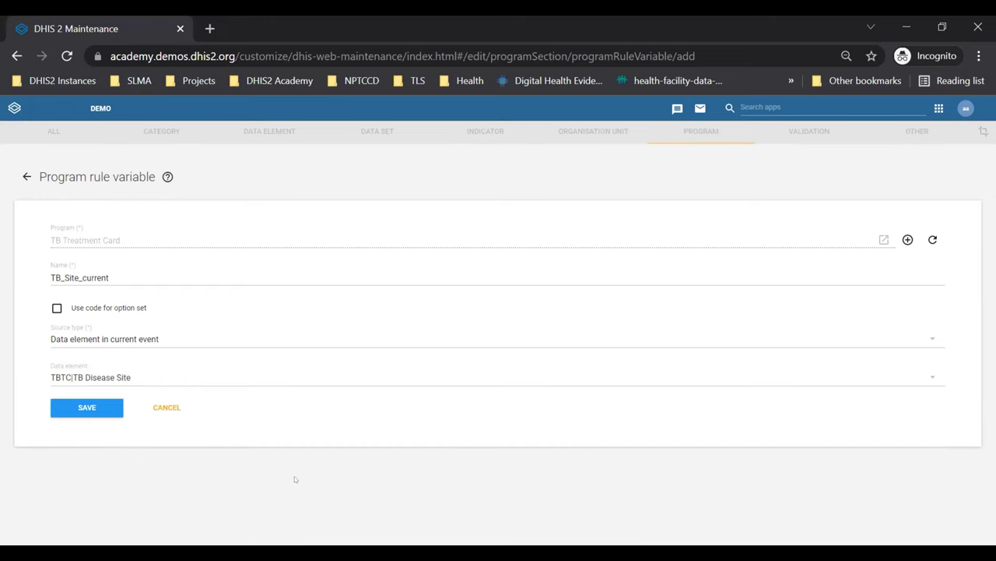
{"action": "left_click", "coordinate": [96, 413]}
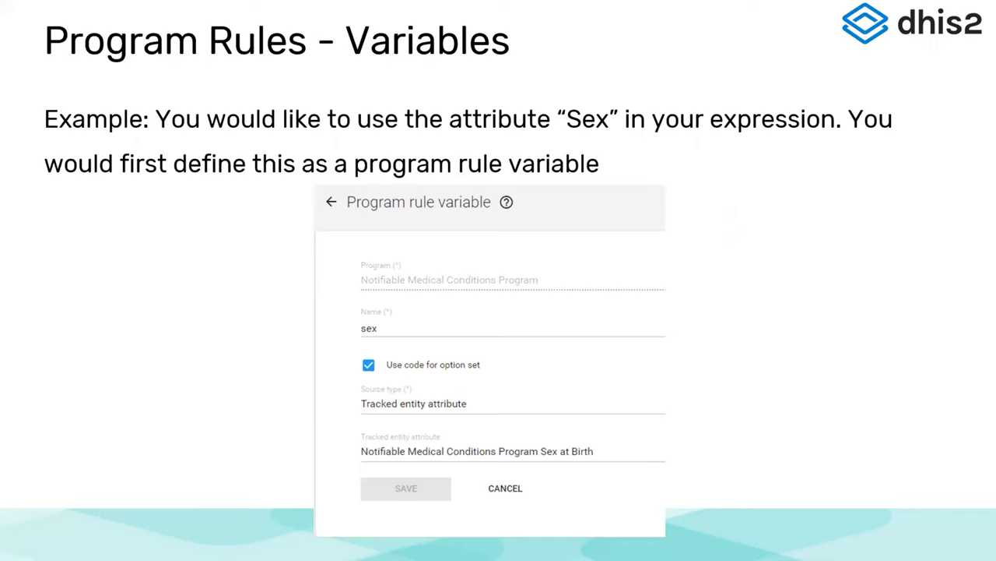
Step: Advance to the 'Program Rule - Expressions' slide
{"action": "key", "text": "Right"}
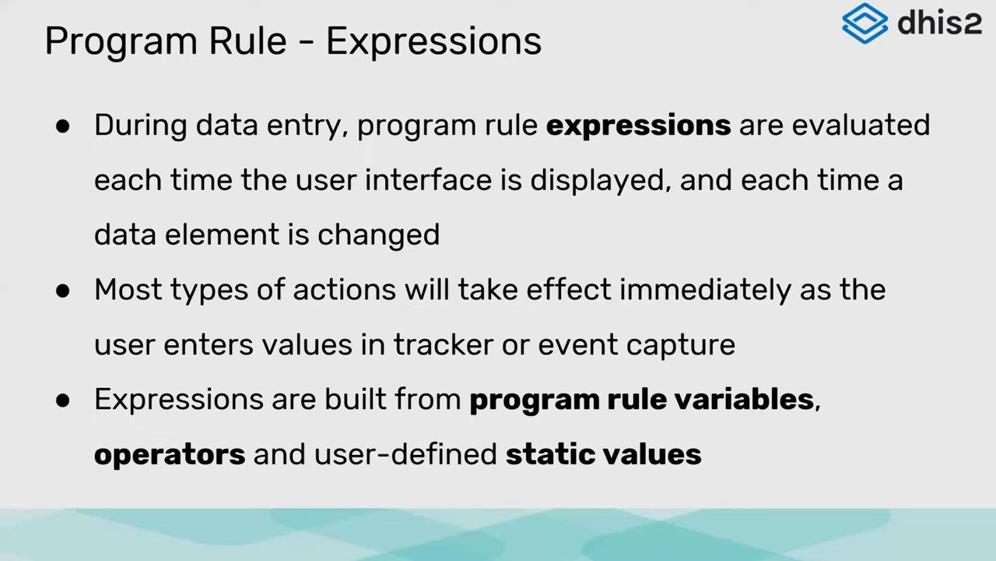
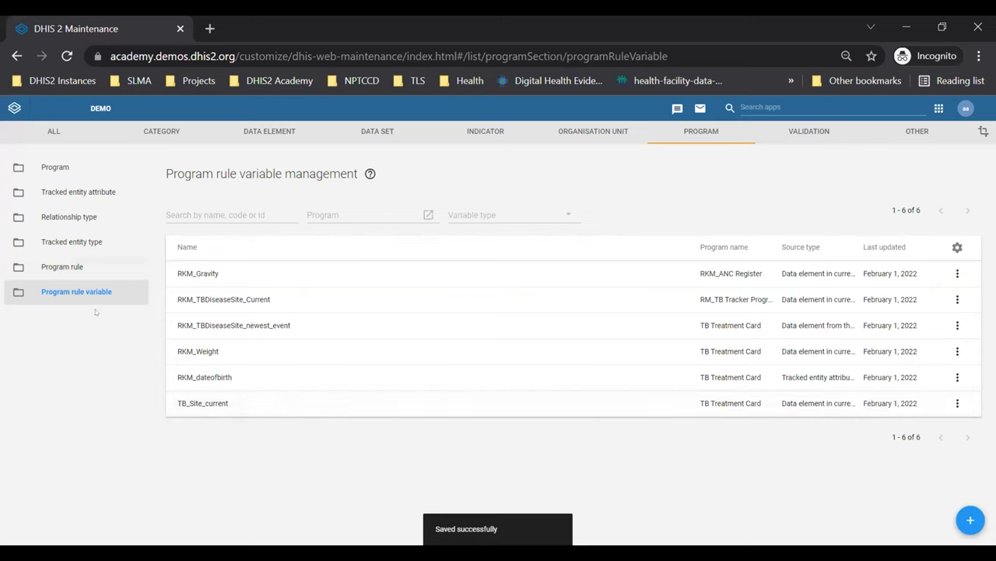
Step: Go to the Program rule list and add a new program rule
{"action": "left_click", "coordinate": [86, 269]}
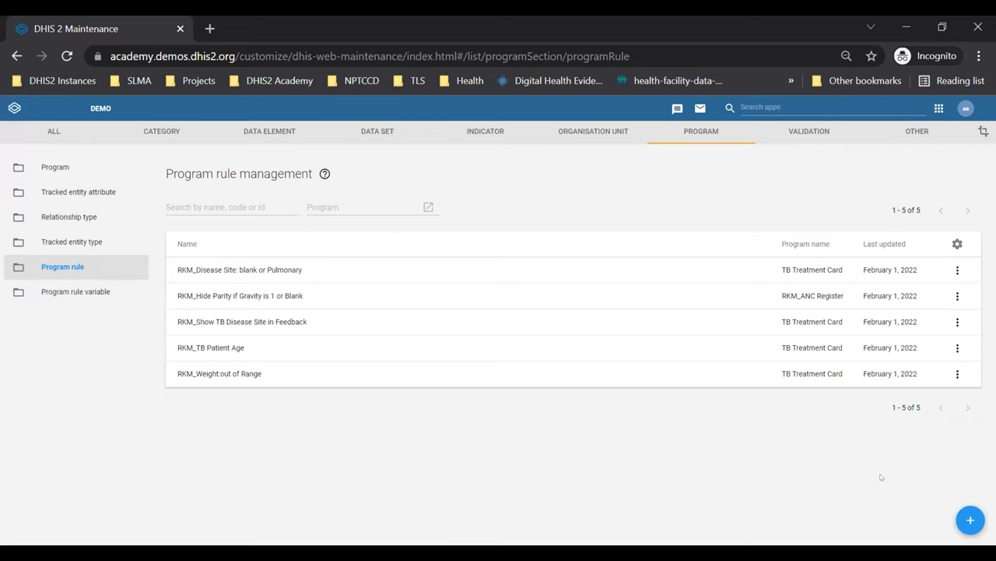
{"action": "left_click", "coordinate": [970, 522]}
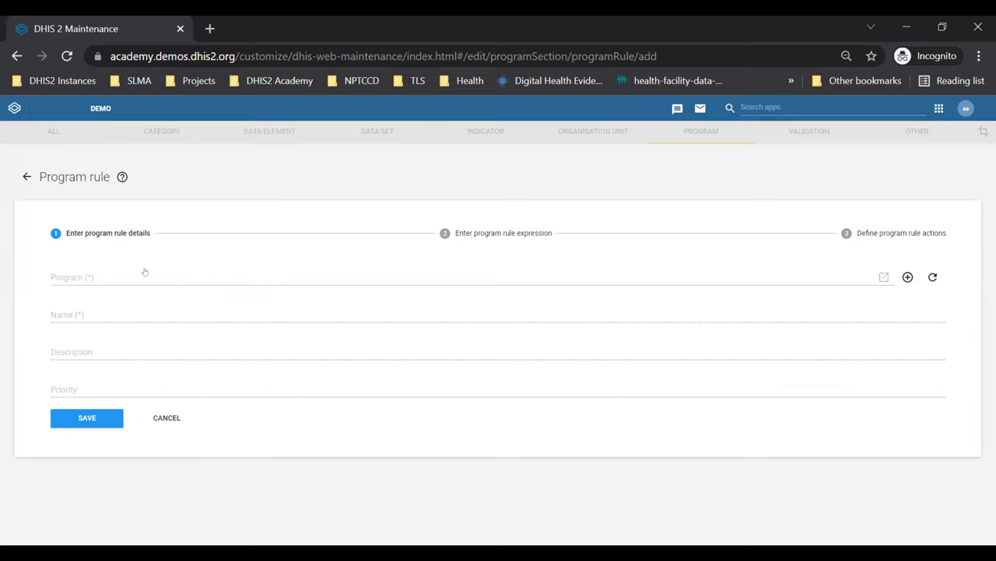
Step: Choose TB Treatment Card as the new rule's program
{"action": "left_click", "coordinate": [144, 272]}
{"action": "scroll", "coordinate": [414, 292], "scroll_direction": "down", "scroll_amount": 15}
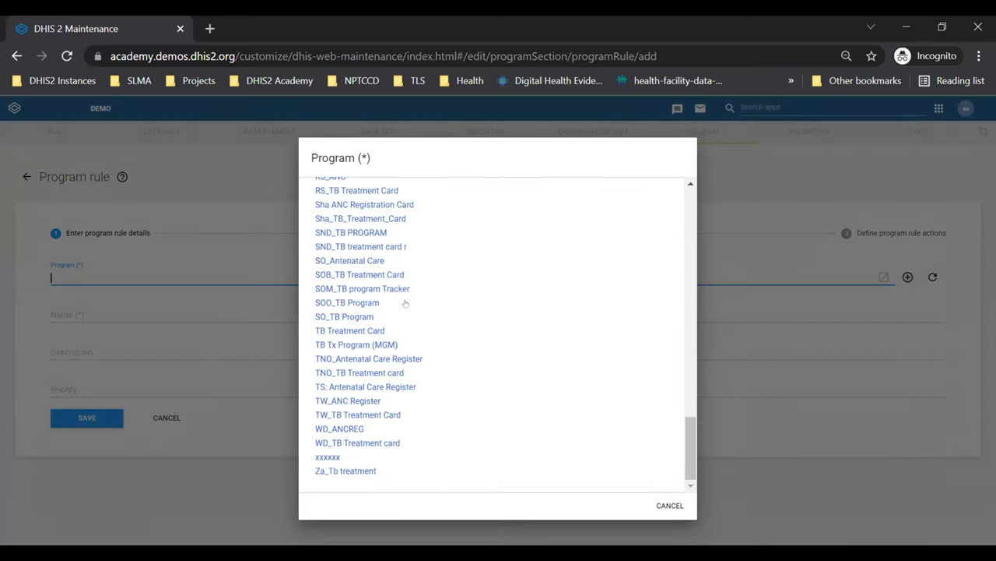
{"action": "left_click", "coordinate": [375, 330]}
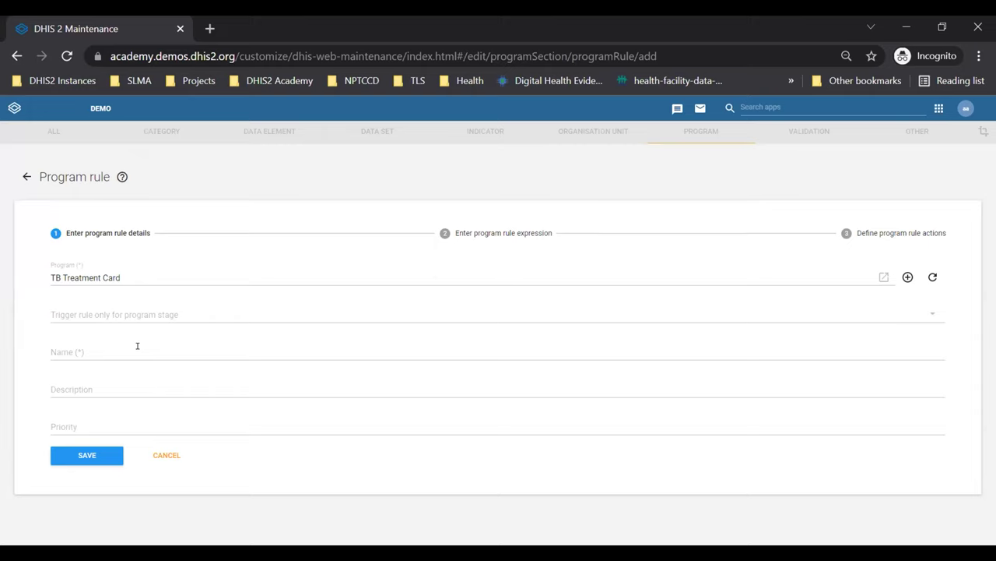
Step: Name the rule EPTB_Hide_for_Pulmonary, replacing the first attempt Display_EPTB_Site
{"action": "left_click", "coordinate": [137, 346]}
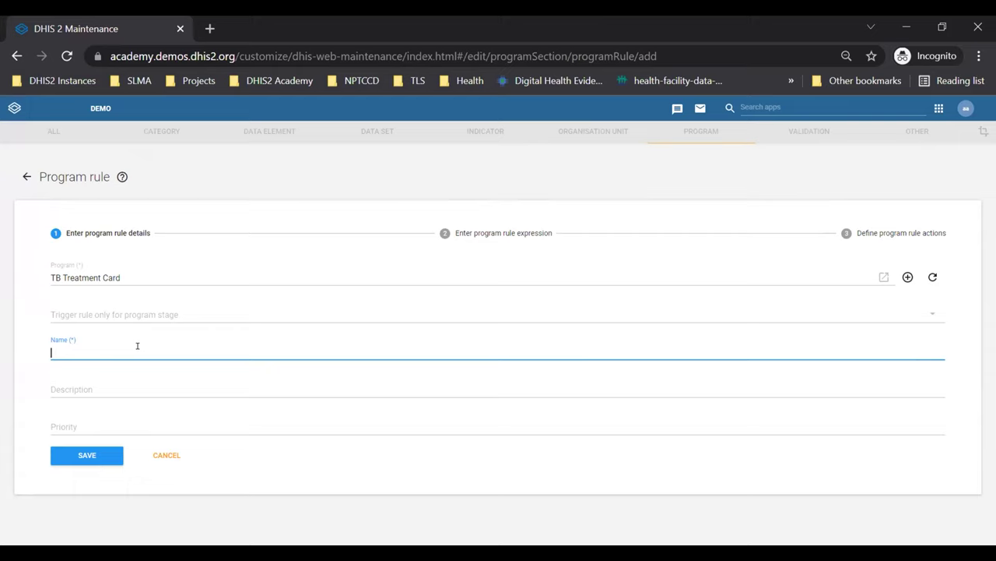
{"action": "type", "text": "Display_EPTB_Site"}
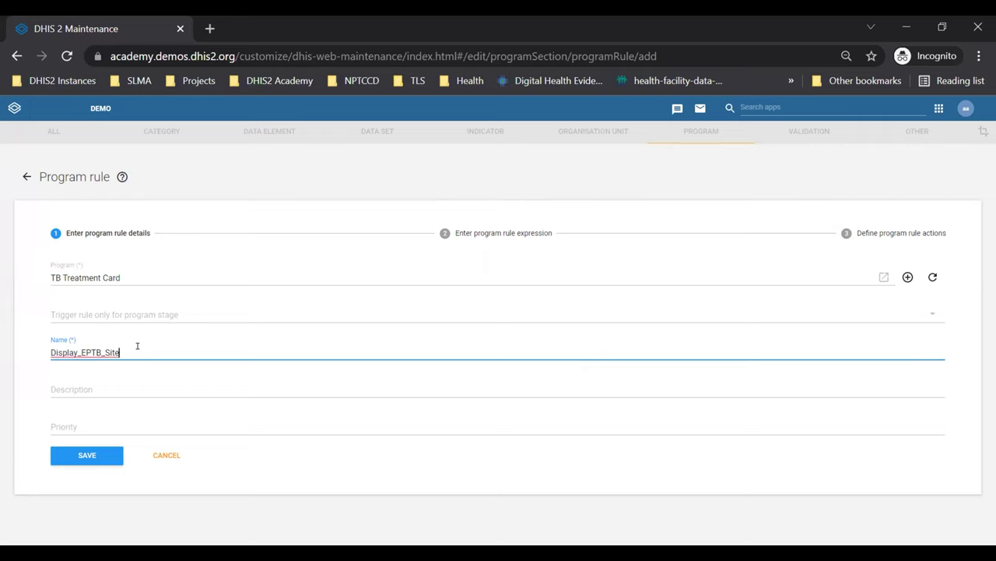
{"action": "left_click_drag", "start_coordinate": [137, 346], "coordinate": [29, 353]}
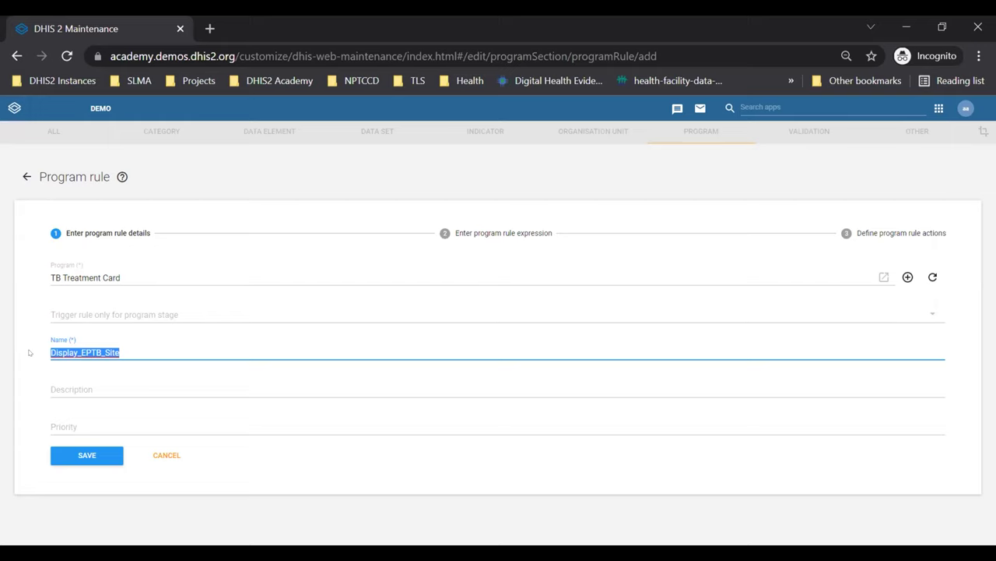
{"action": "type", "text": "EP"}
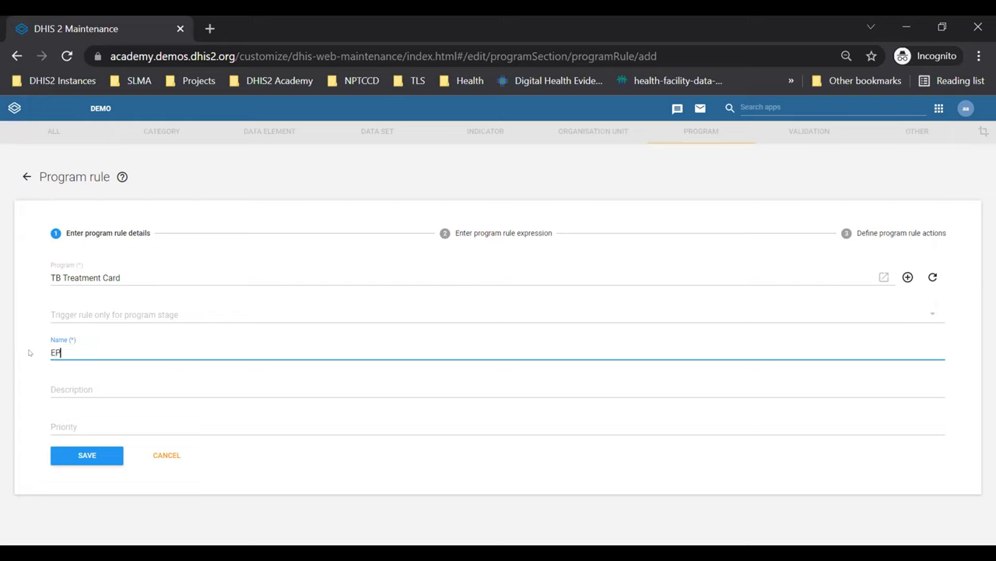
{"action": "type", "text": "TB_Hide_for_Pulmonary"}
{"action": "key", "text": "ctrl+a"}
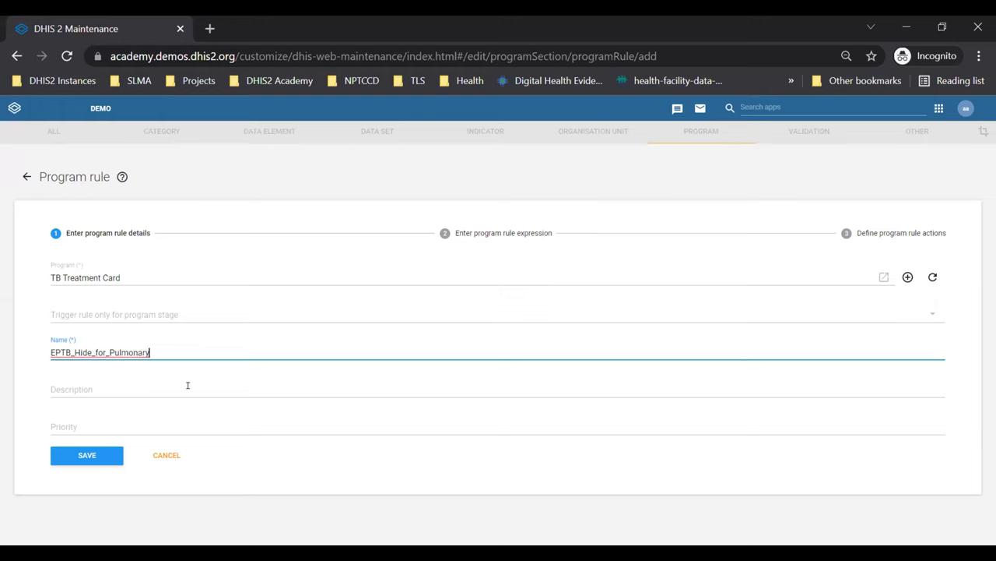
{"action": "left_click", "coordinate": [187, 384]}
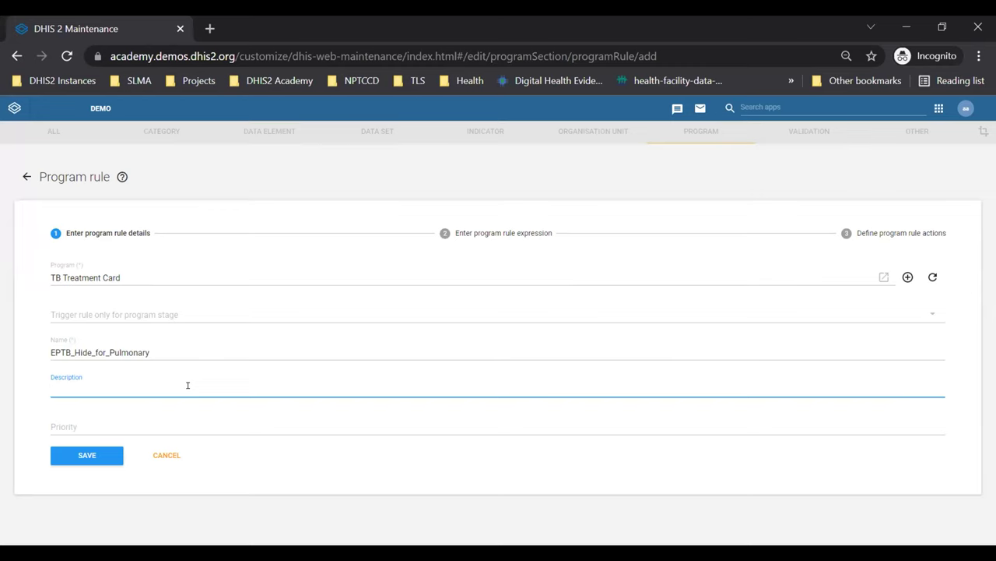
Step: Describe the rule as hiding the EPTB site when disease site is pulmonary or blank, fixing a missing space
{"action": "type", "text": "Hide EPTB sitewhen the"}
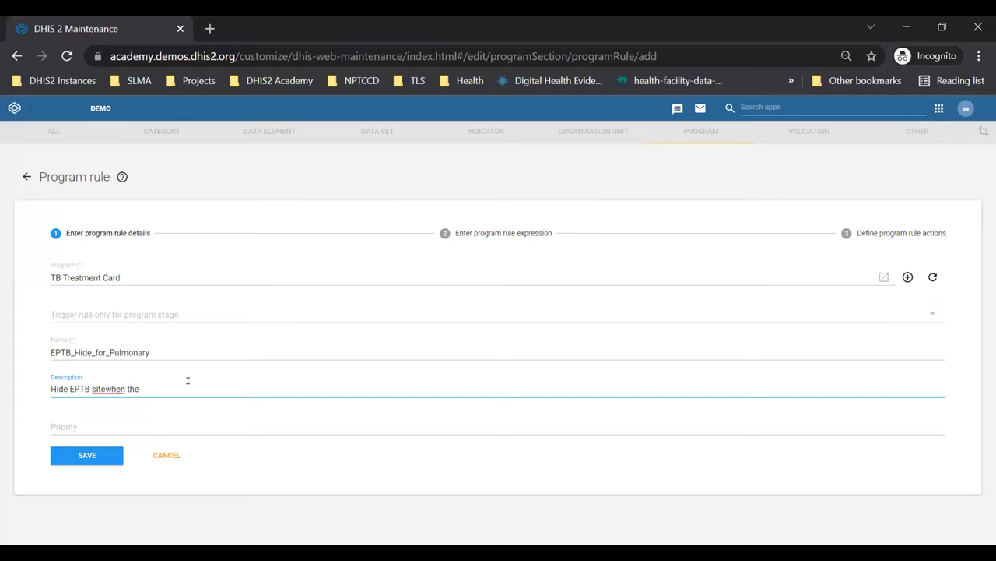
{"action": "left_click", "coordinate": [102, 382]}
{"action": "left_click", "coordinate": [146, 386]}
{"action": "type", "text": "disea"}
{"action": "type", "text": "se site ("}
{"action": "type", "text": "s pu"}
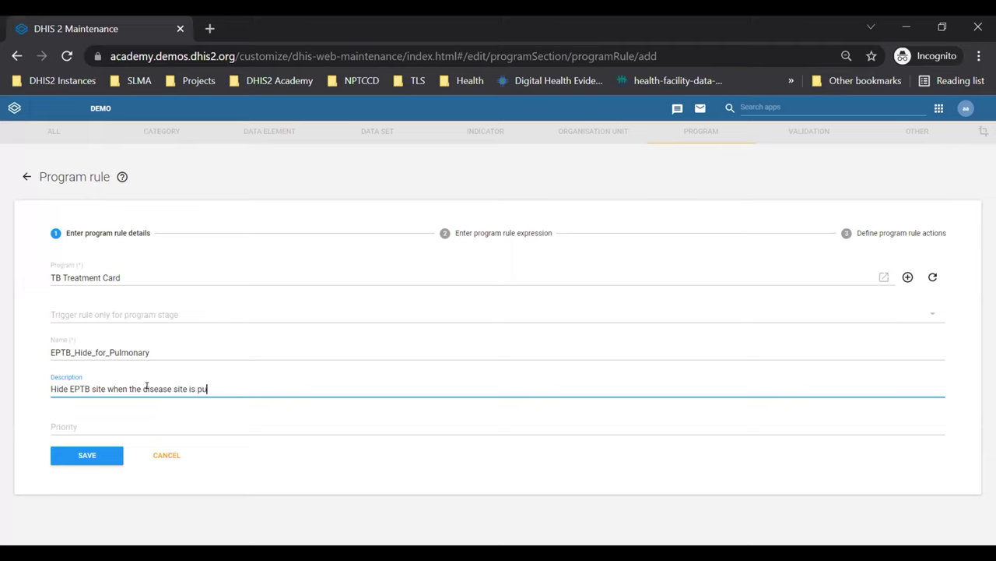
{"action": "type", "text": "lmonary"}
{"action": "type", "text": "or blank"}
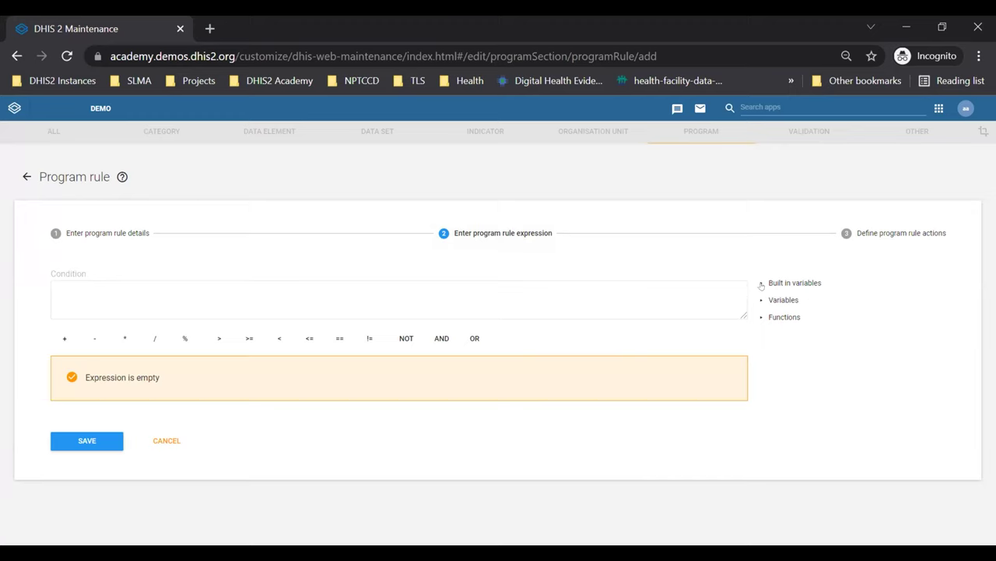
{"action": "left_click", "coordinate": [761, 285]}
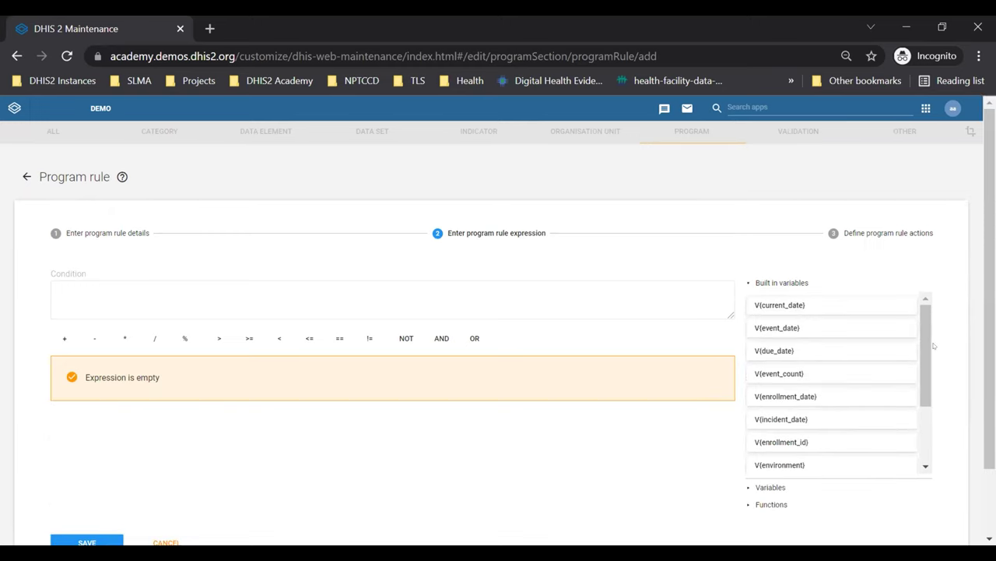
{"action": "left_click_drag", "start_coordinate": [926, 352], "coordinate": [933, 320]}
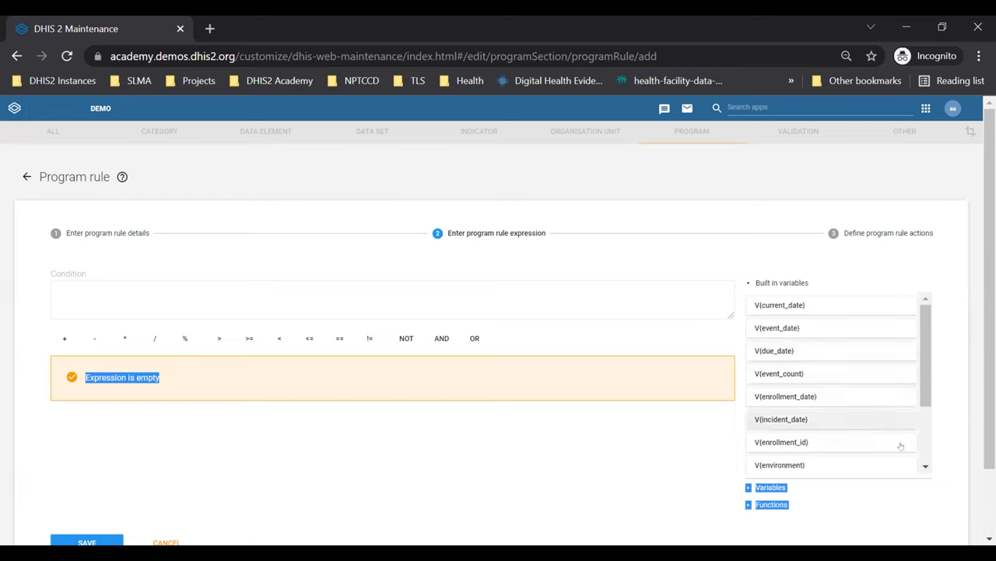
{"action": "scroll", "coordinate": [924, 370], "scroll_direction": "down", "scroll_amount": 1}
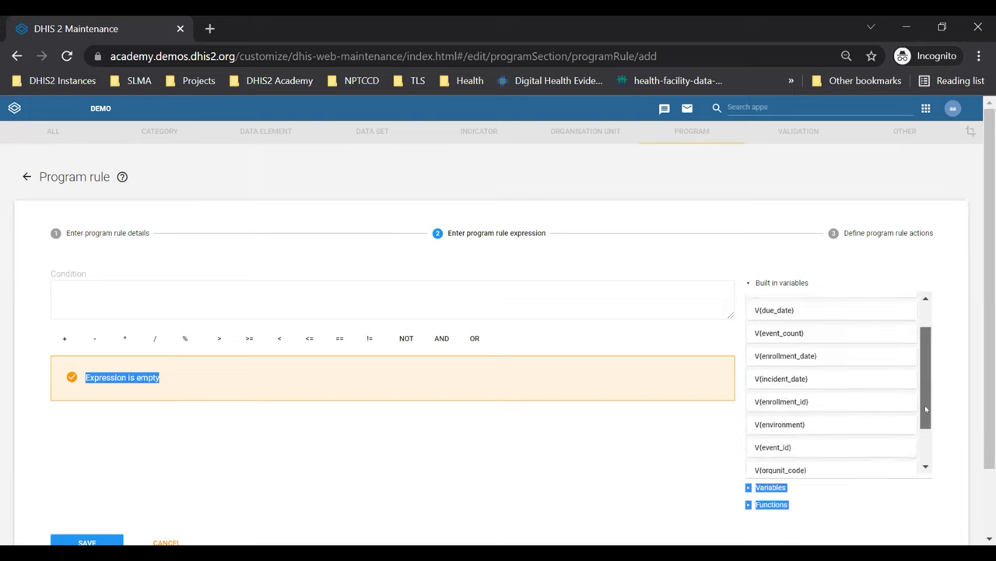
{"action": "left_click", "coordinate": [958, 362]}
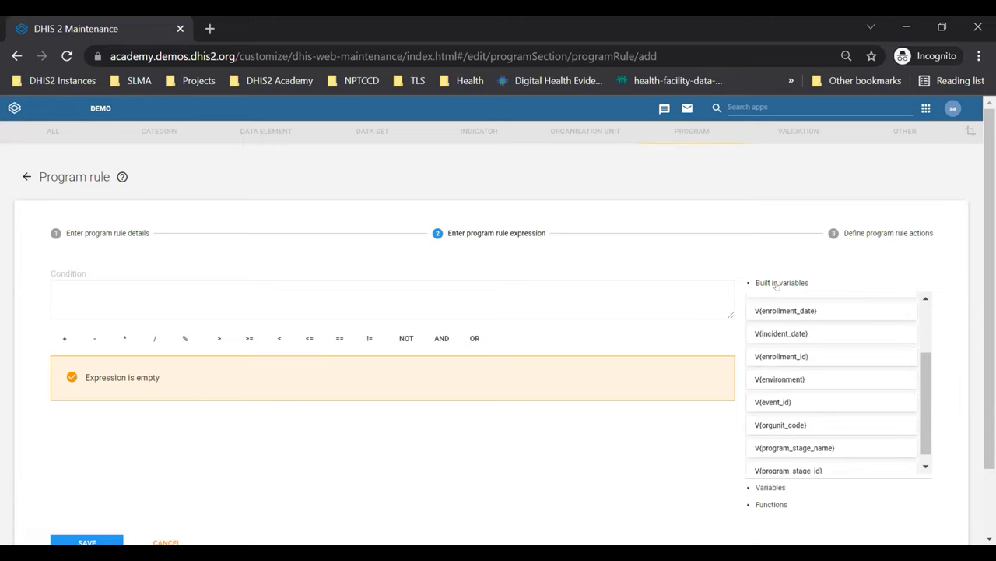
{"action": "left_click", "coordinate": [767, 488]}
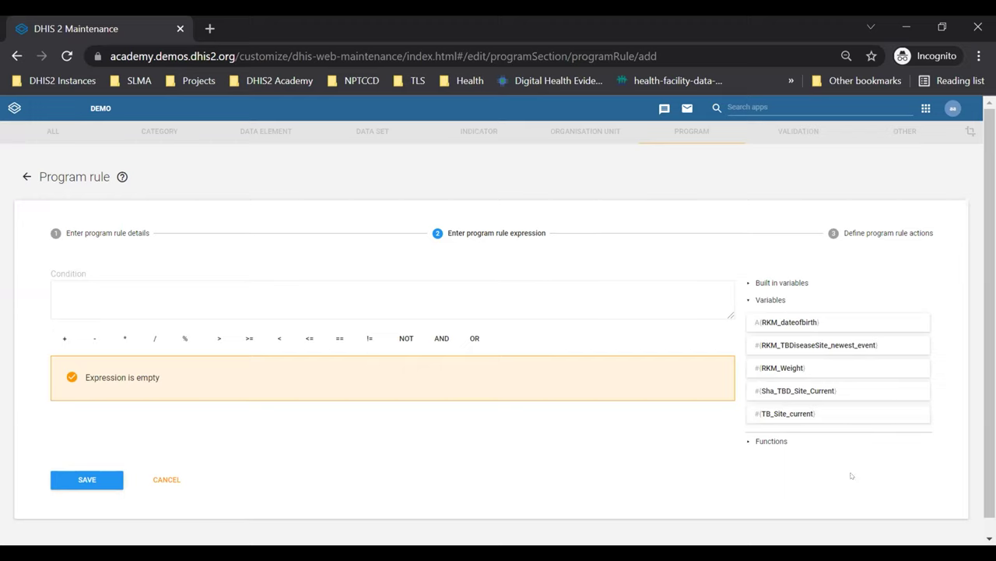
{"action": "left_click", "coordinate": [759, 441]}
{"action": "left_click_drag", "start_coordinate": [924, 368], "coordinate": [929, 346]}
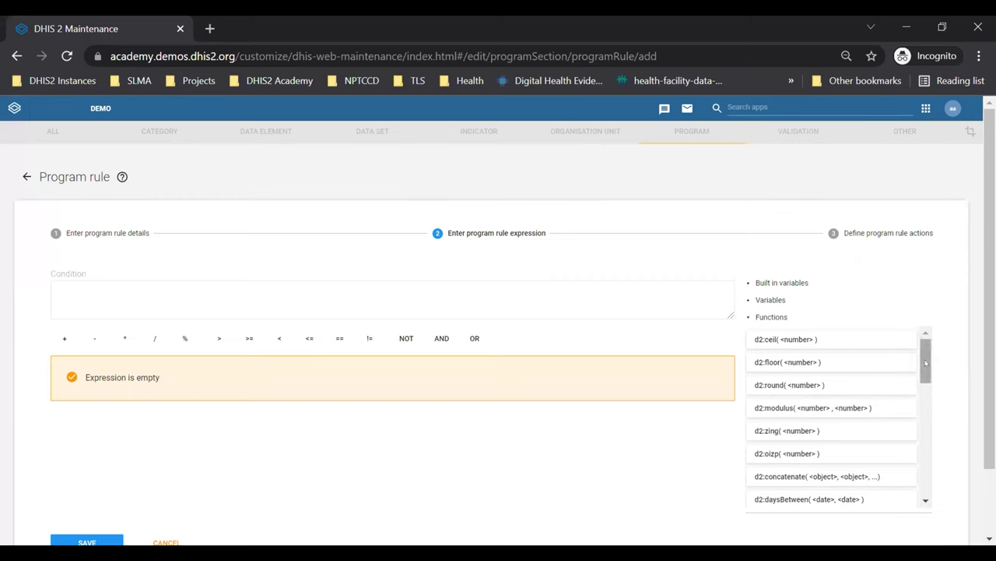
{"action": "left_click_drag", "start_coordinate": [926, 362], "coordinate": [931, 411]}
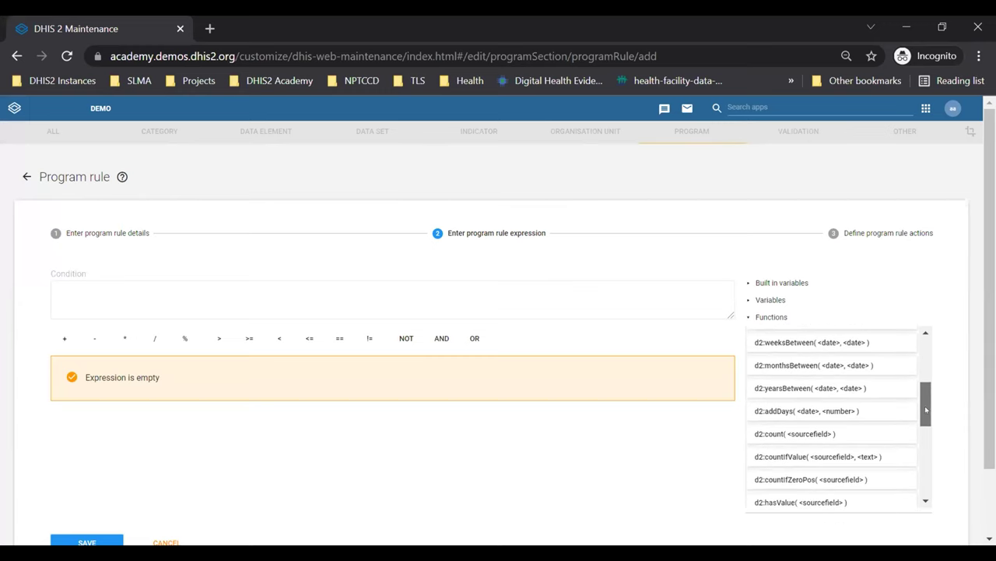
{"action": "left_click_drag", "start_coordinate": [925, 410], "coordinate": [942, 330]}
{"action": "left_click", "coordinate": [893, 298]}
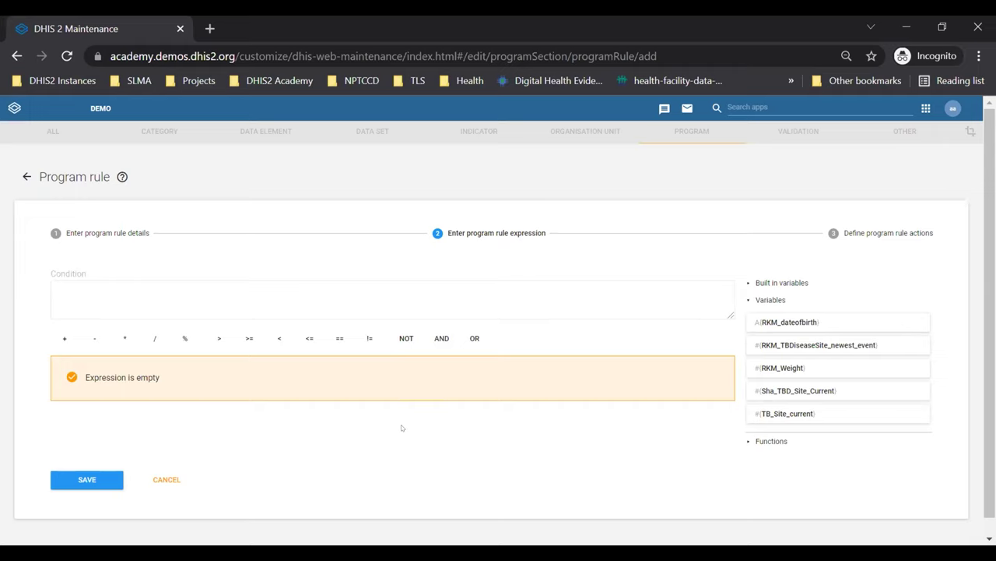
Step: Insert the #{TB_Site_current} variable into the empty Condition box
{"action": "left_click", "coordinate": [164, 294]}
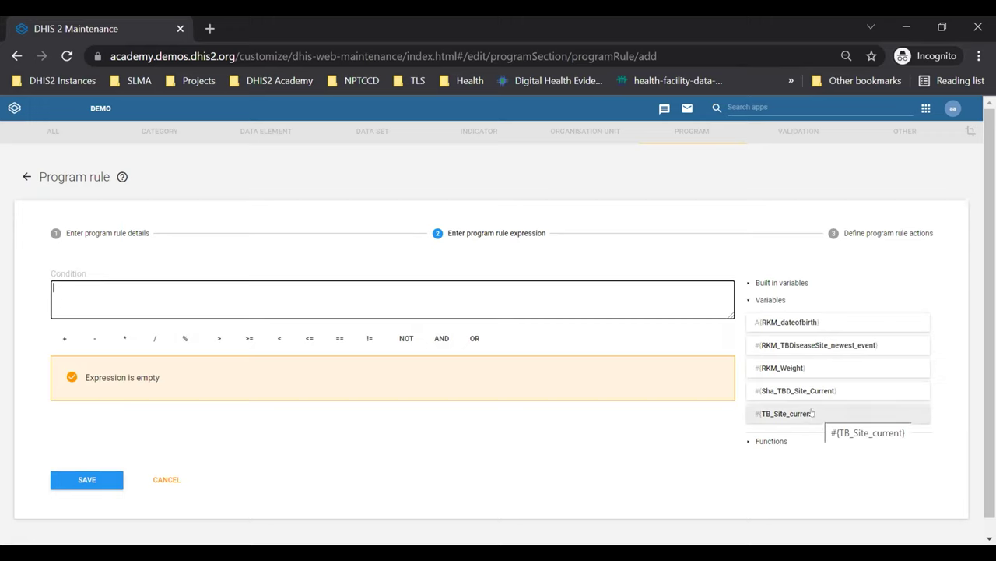
{"action": "left_click", "coordinate": [812, 413]}
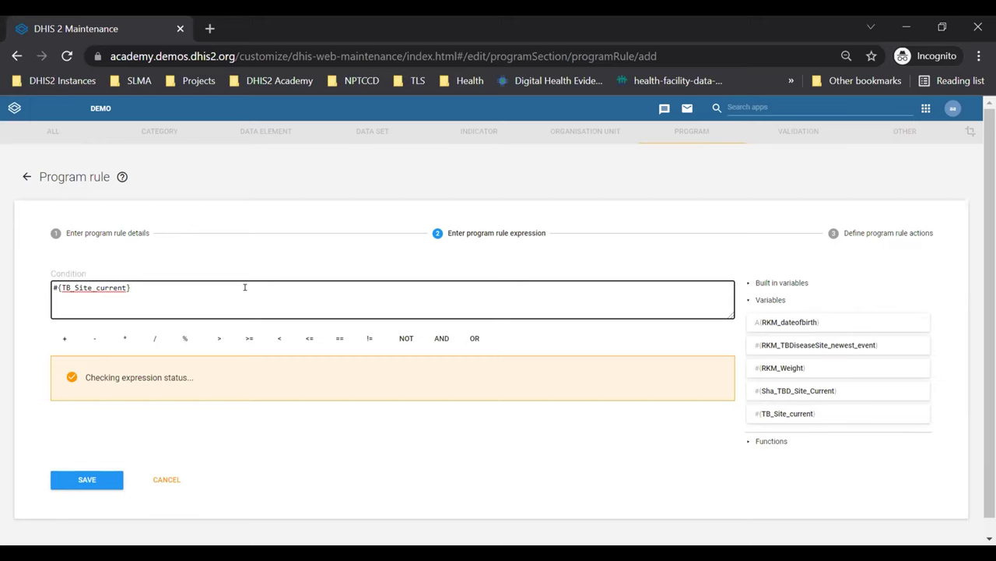
Step: Make the condition #{TB_Site_current} =='Pulmonary', correcting the 'Pumonary' typo
{"action": "left_click", "coordinate": [339, 338]}
{"action": "type", "text": "'Pumonary"}
{"action": "left_click", "coordinate": [824, 500]}
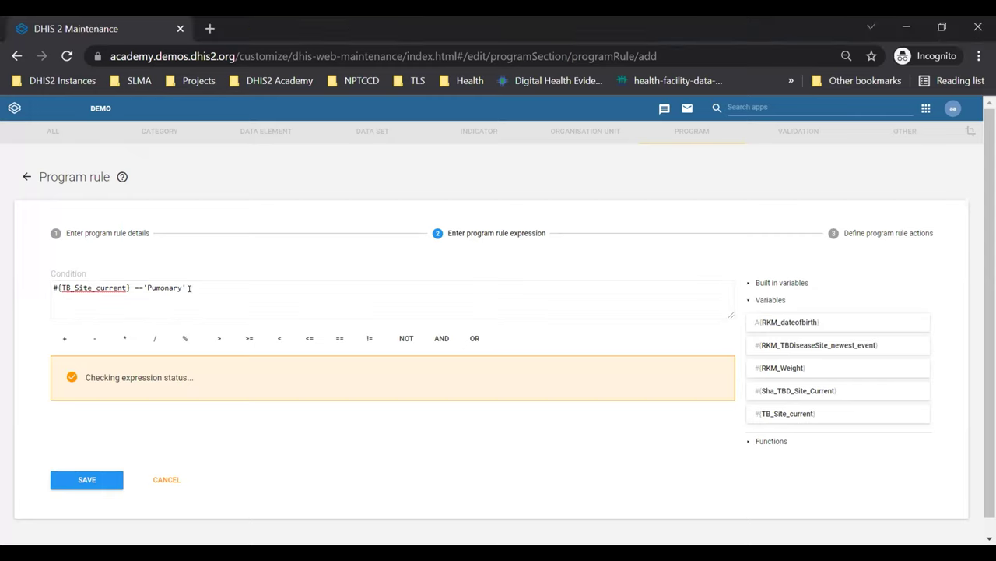
{"action": "left_click", "coordinate": [154, 287]}
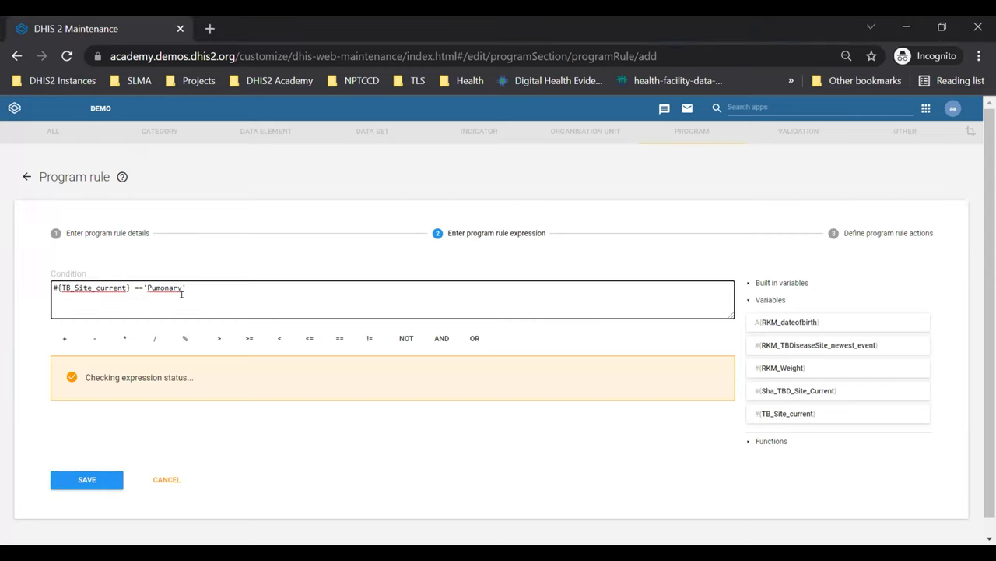
{"action": "type", "text": "l"}
{"action": "left_click", "coordinate": [220, 435]}
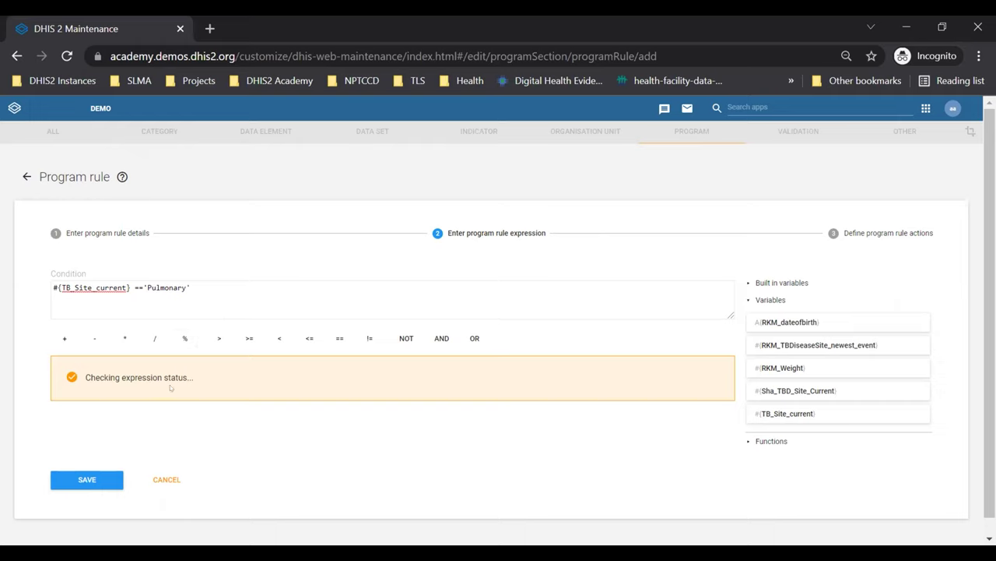
{"action": "left_click", "coordinate": [230, 287]}
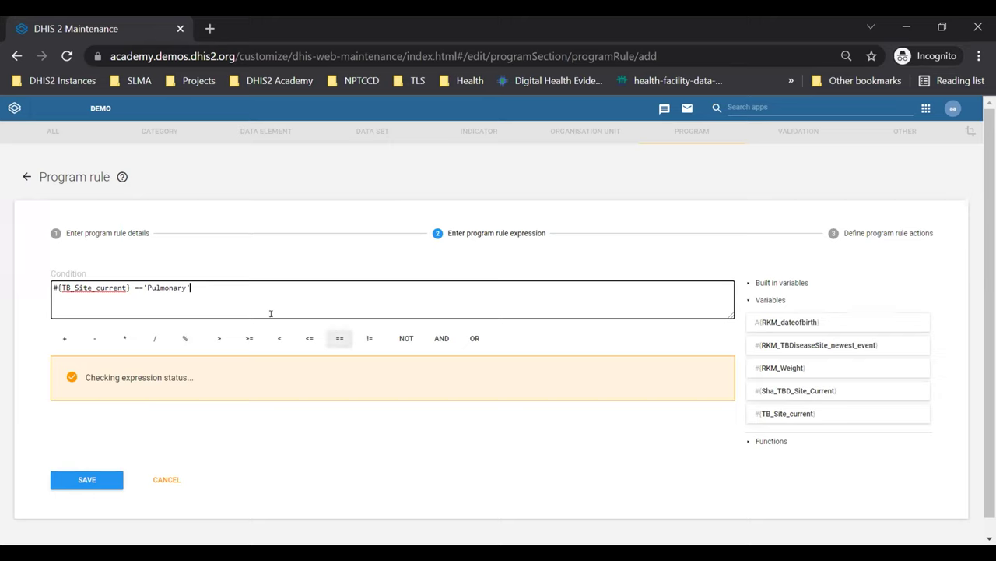
Step: Append ||#{TB_Site_current} =='' so the condition also matches a blank site
{"action": "left_click", "coordinate": [475, 338]}
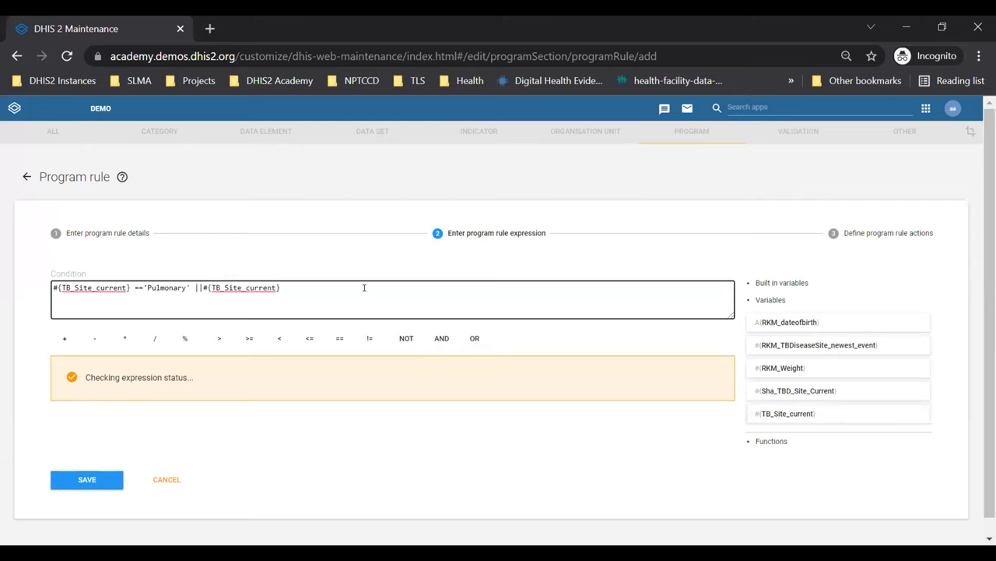
{"action": "left_click", "coordinate": [338, 340]}
{"action": "type", "text": "''"}
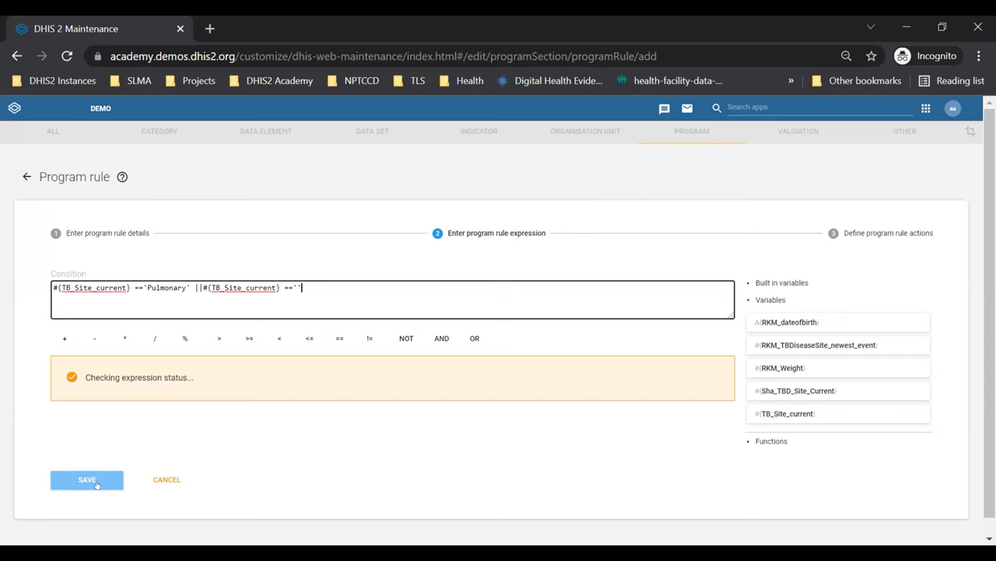
Step: Save the rule and reopen EPTB_Hide_for_Pulmonary from the Program rule list
{"action": "left_click", "coordinate": [87, 481]}
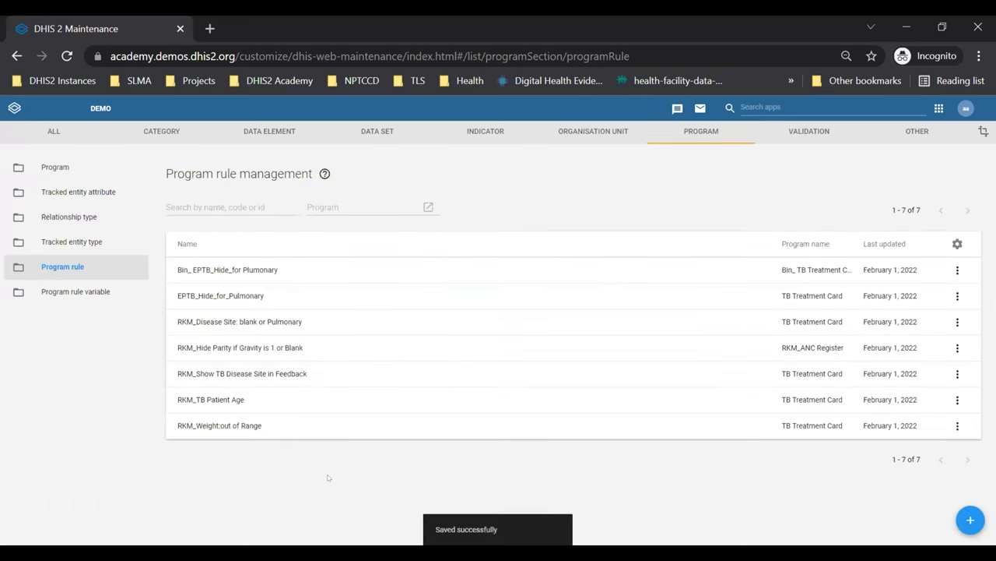
{"action": "left_click", "coordinate": [309, 301]}
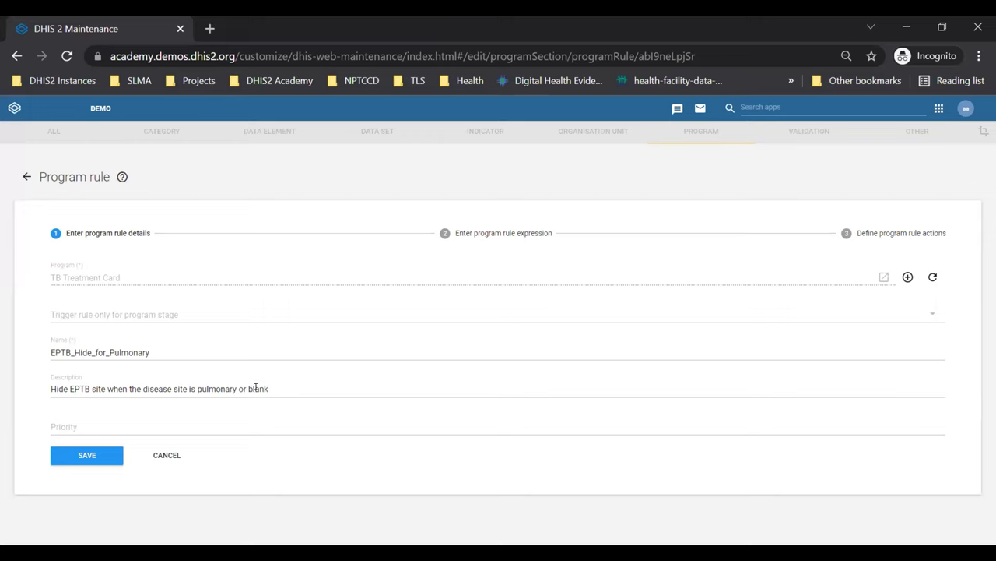
Step: Review the saved condition #{TB_Site_current} =='Pulmonary' ||#{TB_Site_current} =='' on the expression step
{"action": "left_click", "coordinate": [495, 241]}
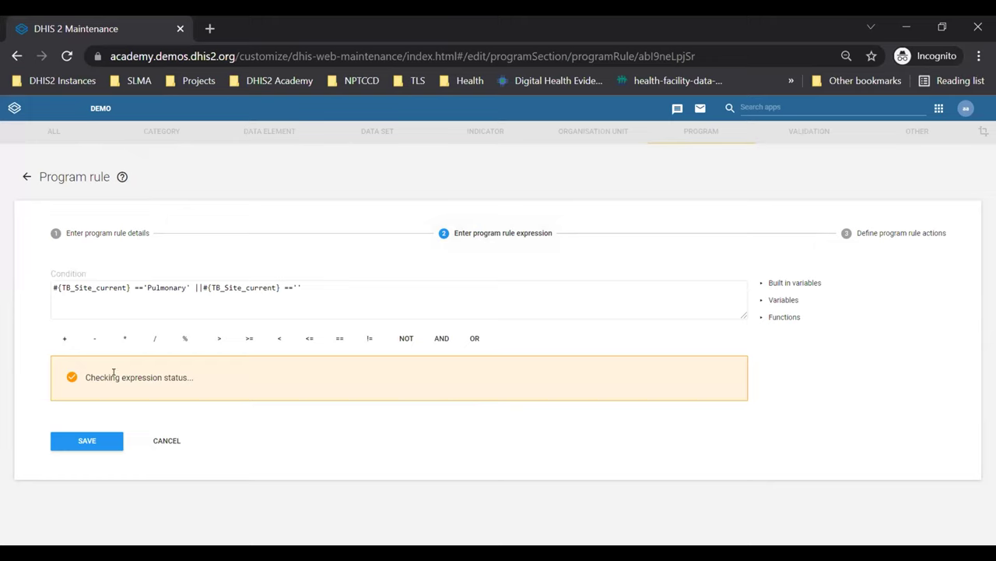
{"action": "left_click_drag", "start_coordinate": [193, 378], "coordinate": [68, 377]}
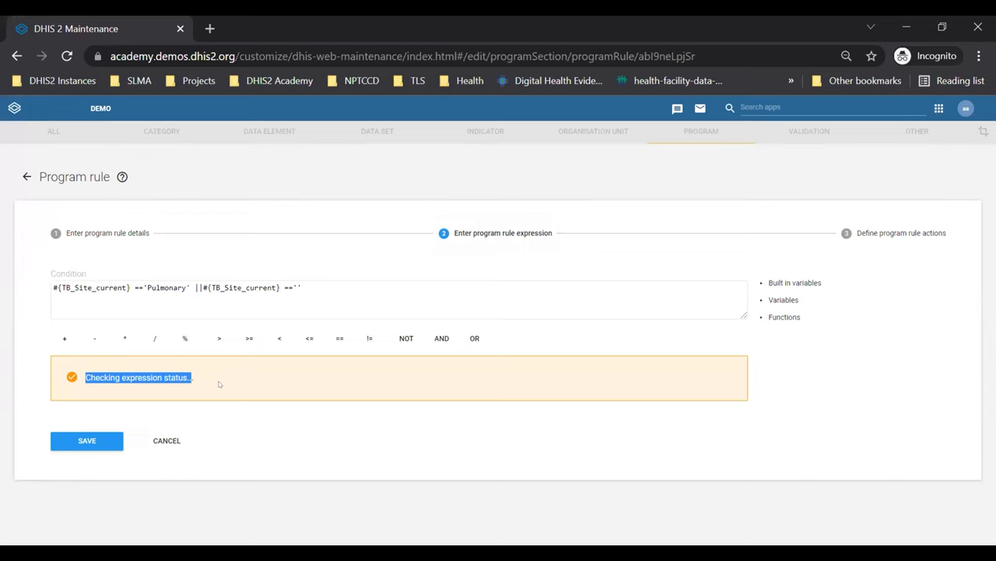
{"action": "left_click", "coordinate": [251, 385]}
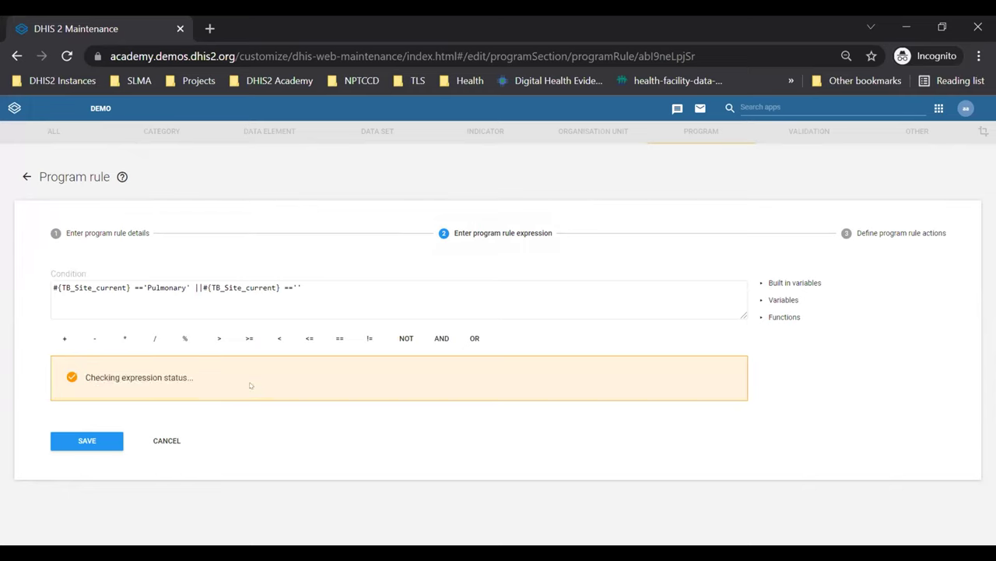
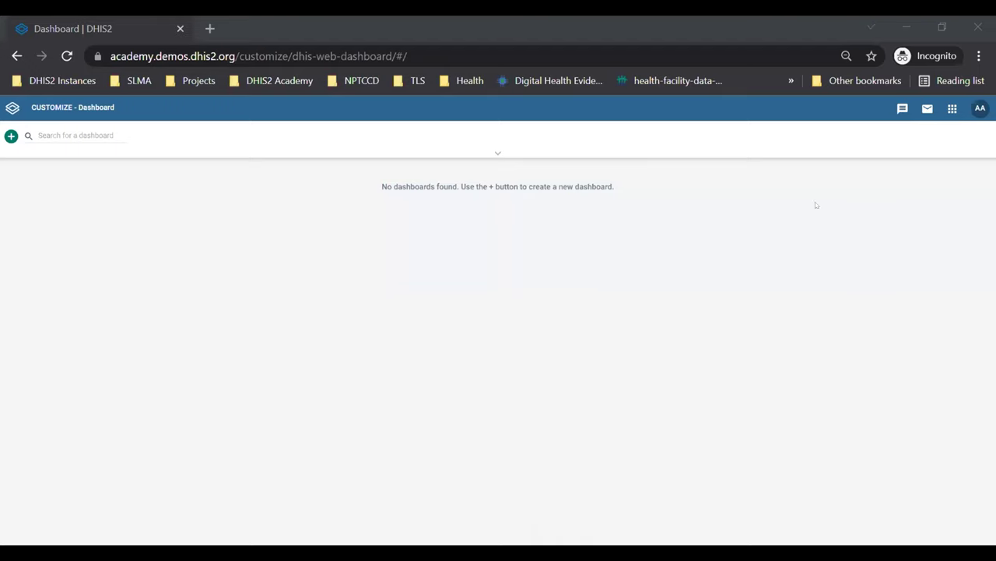
Step: Find 'main' in the apps menu, launch Maintenance, and show its Program metadata sections
{"action": "left_click", "coordinate": [951, 110]}
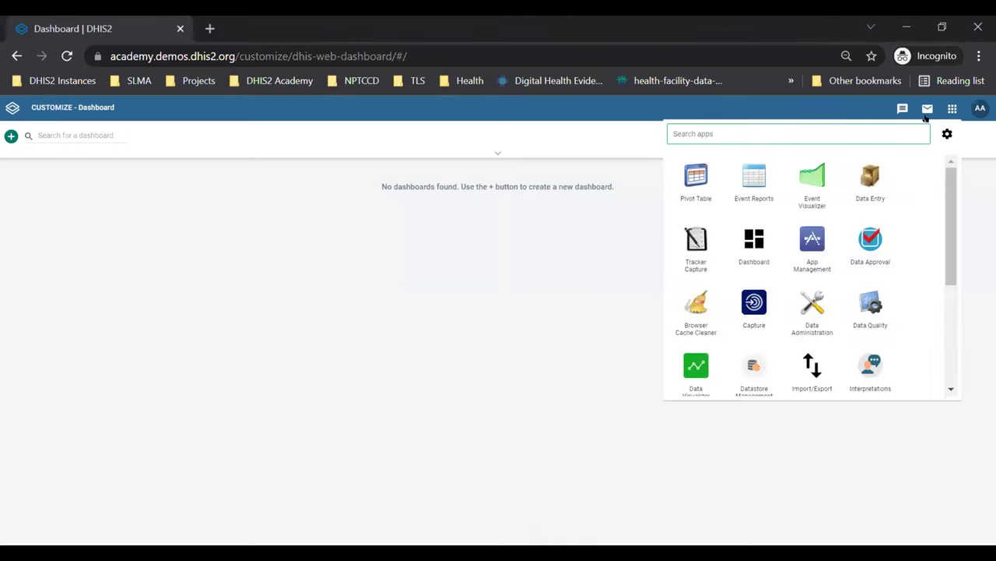
{"action": "type", "text": "main"}
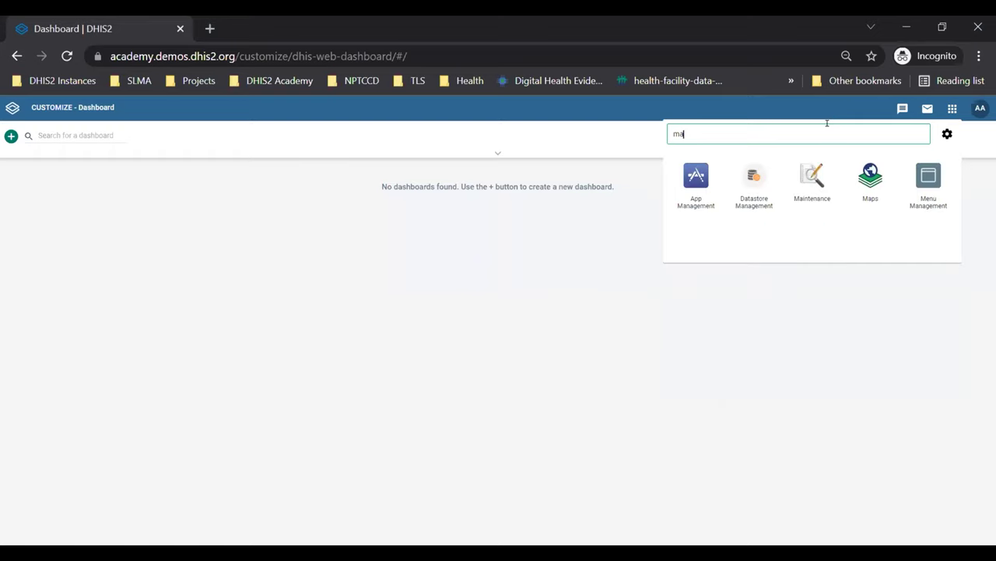
{"action": "left_click", "coordinate": [678, 179]}
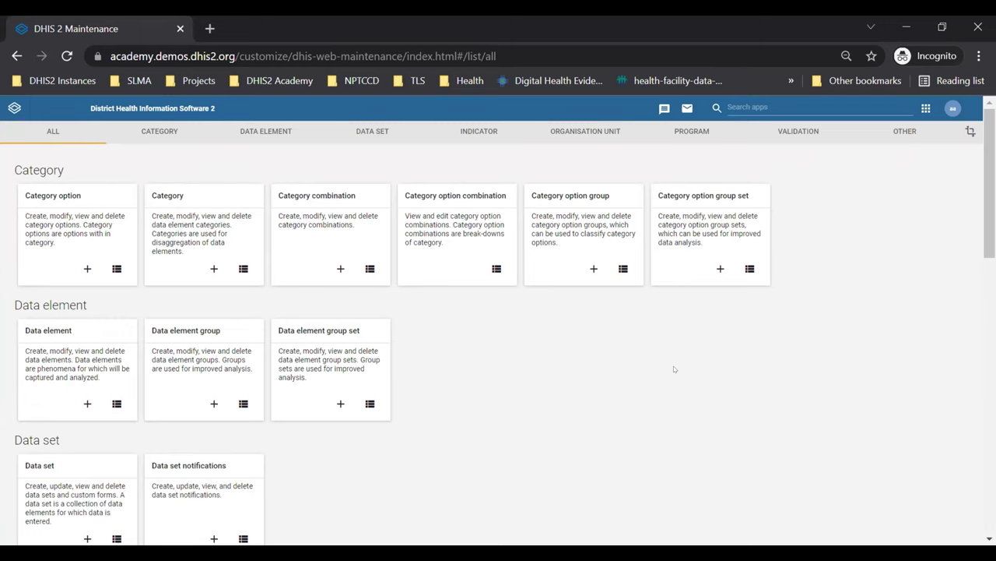
{"action": "left_click", "coordinate": [696, 133]}
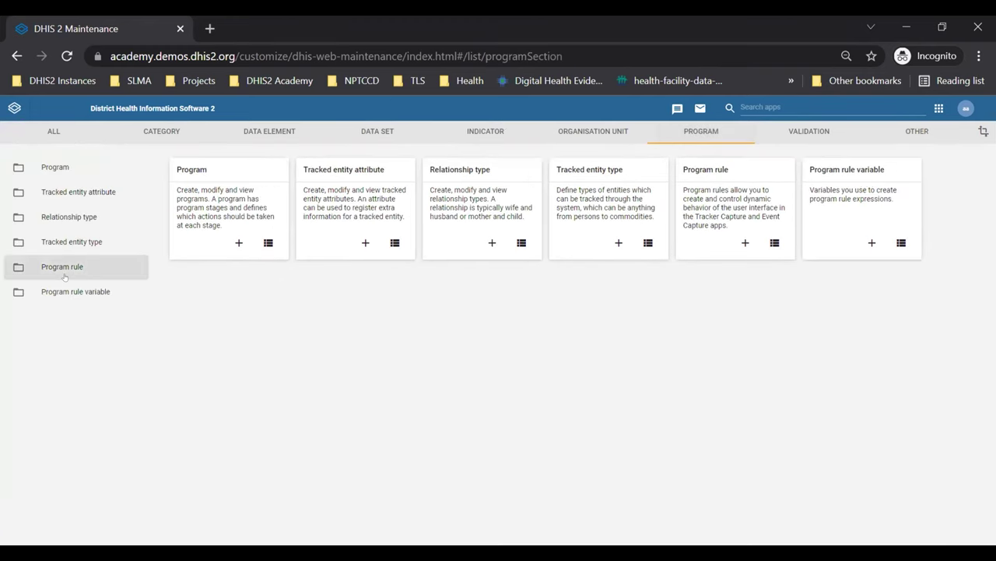
Step: Browse the Program rule variable list, then start a new program rule variable
{"action": "left_click", "coordinate": [65, 274]}
{"action": "left_click", "coordinate": [68, 290]}
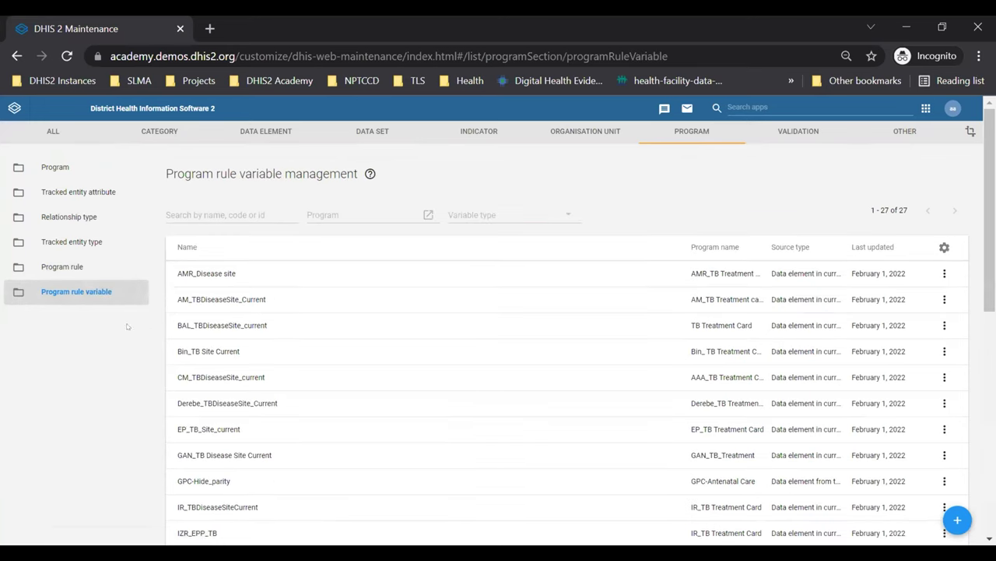
{"action": "scroll", "coordinate": [413, 380], "scroll_direction": "down", "scroll_amount": 7}
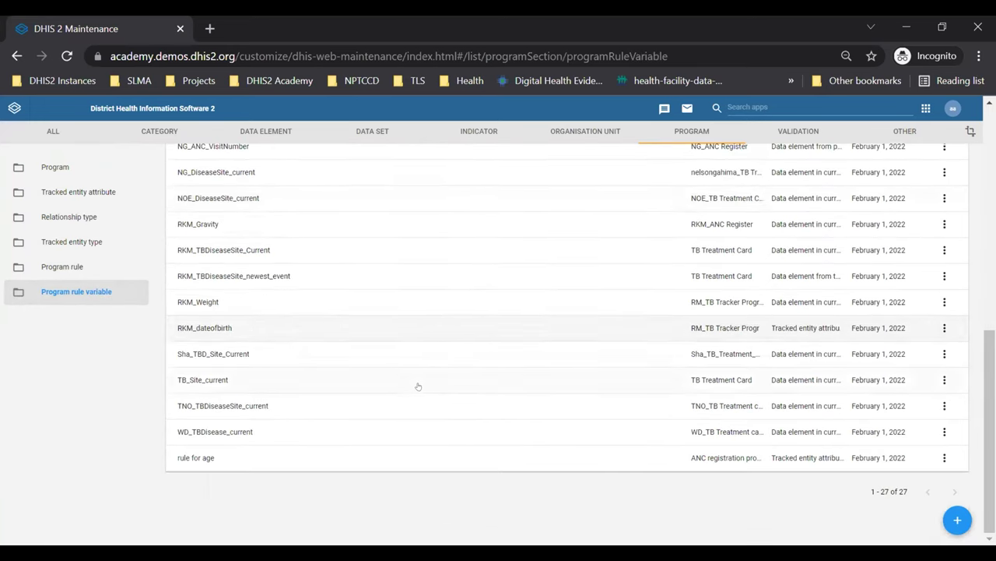
{"action": "scroll", "coordinate": [418, 386], "scroll_direction": "up", "scroll_amount": 7}
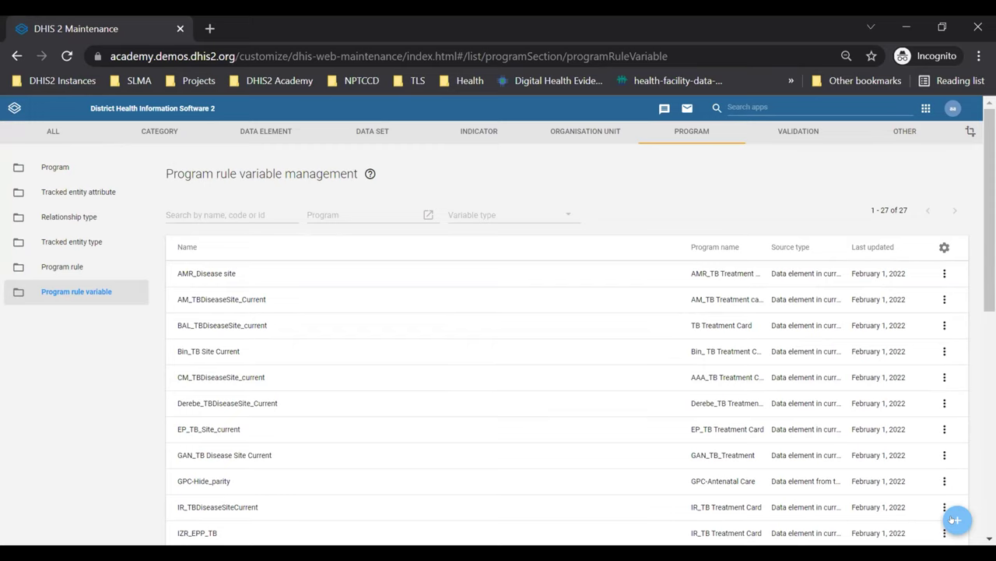
{"action": "left_click", "coordinate": [955, 519]}
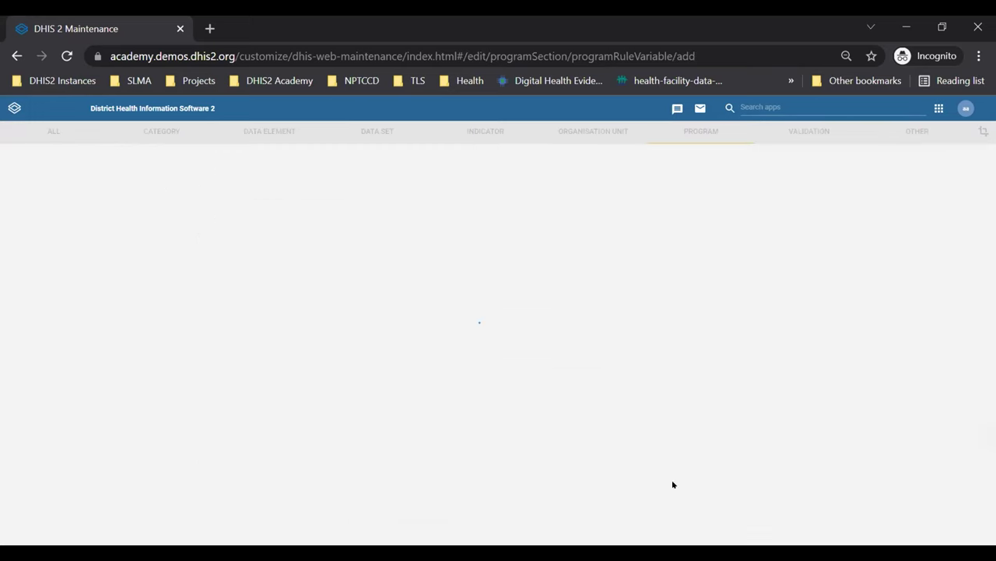
Step: Save TB Treatment Card variable DHIS_weight, source 'Data element in current event', data element Weight in kg
{"action": "left_click", "coordinate": [238, 229]}
{"action": "scroll", "coordinate": [452, 284], "scroll_direction": "down", "scroll_amount": 15}
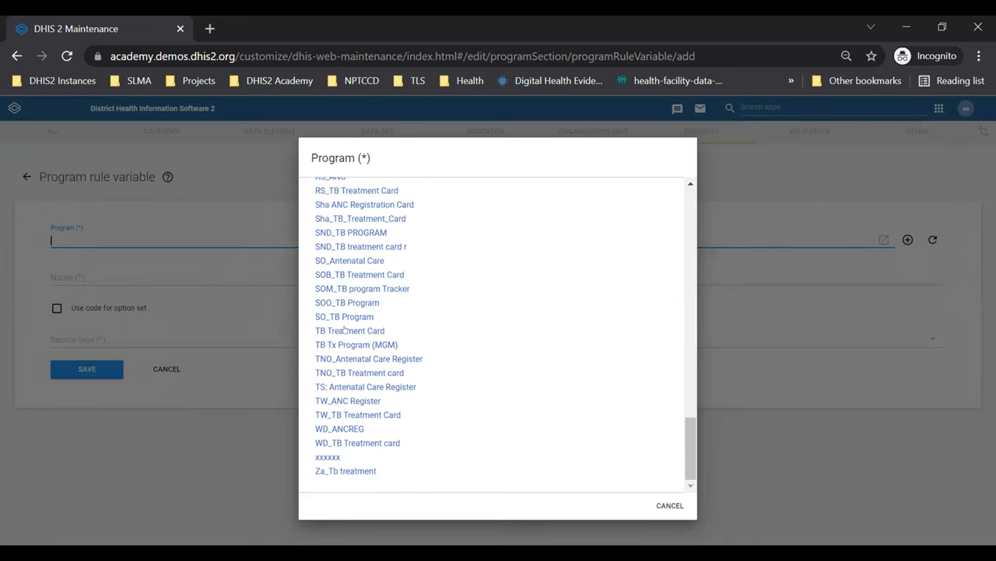
{"action": "left_click", "coordinate": [343, 329]}
{"action": "left_click", "coordinate": [197, 264]}
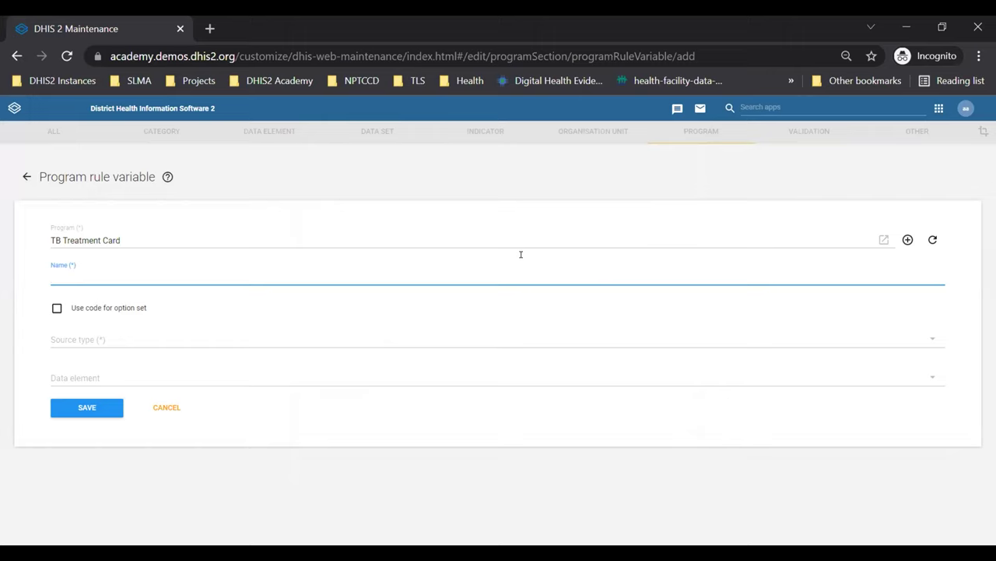
{"action": "type", "text": "DHIS_weight"}
{"action": "left_click", "coordinate": [244, 339]}
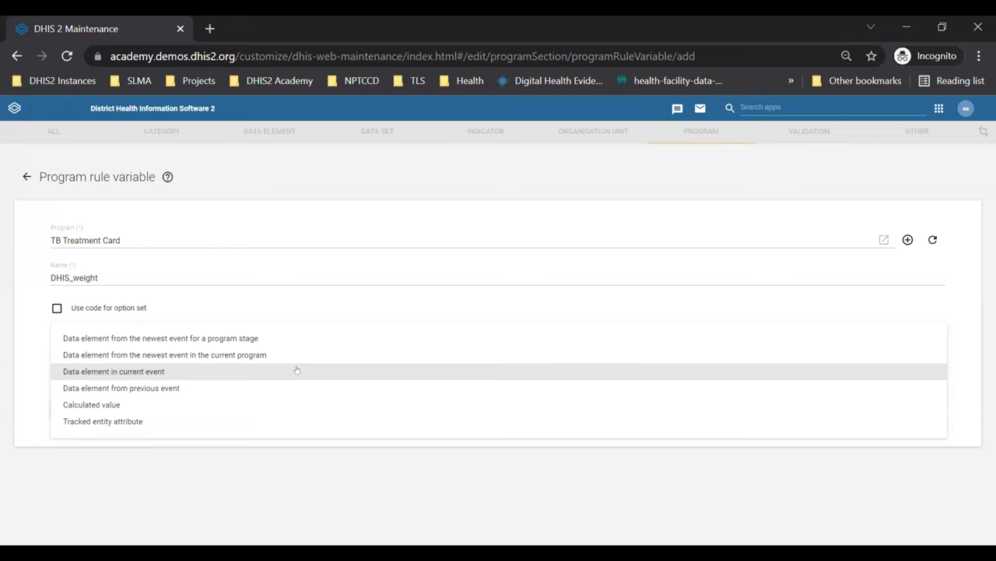
{"action": "left_click", "coordinate": [297, 371]}
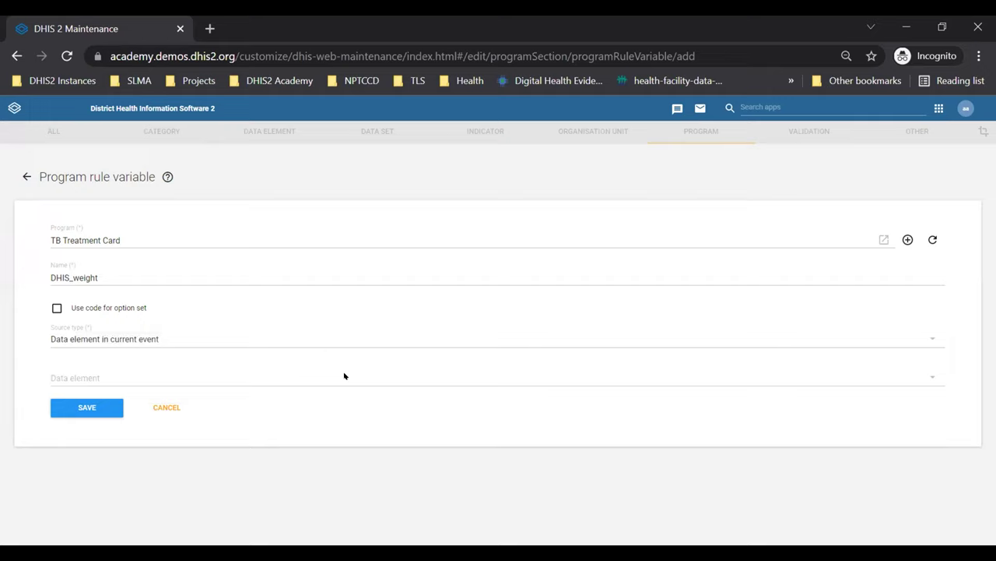
{"action": "left_click", "coordinate": [344, 376]}
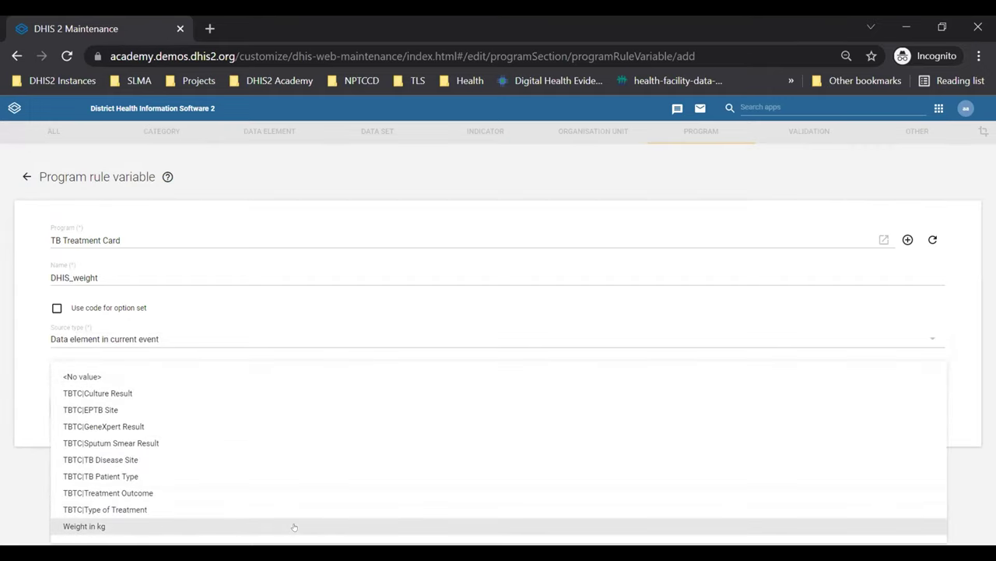
{"action": "left_click", "coordinate": [294, 527]}
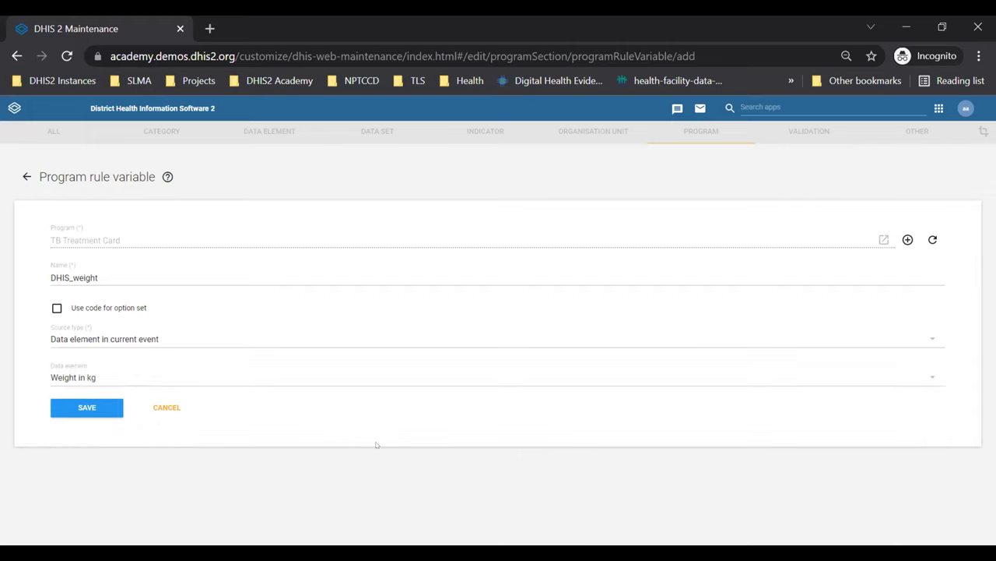
{"action": "left_click", "coordinate": [87, 410]}
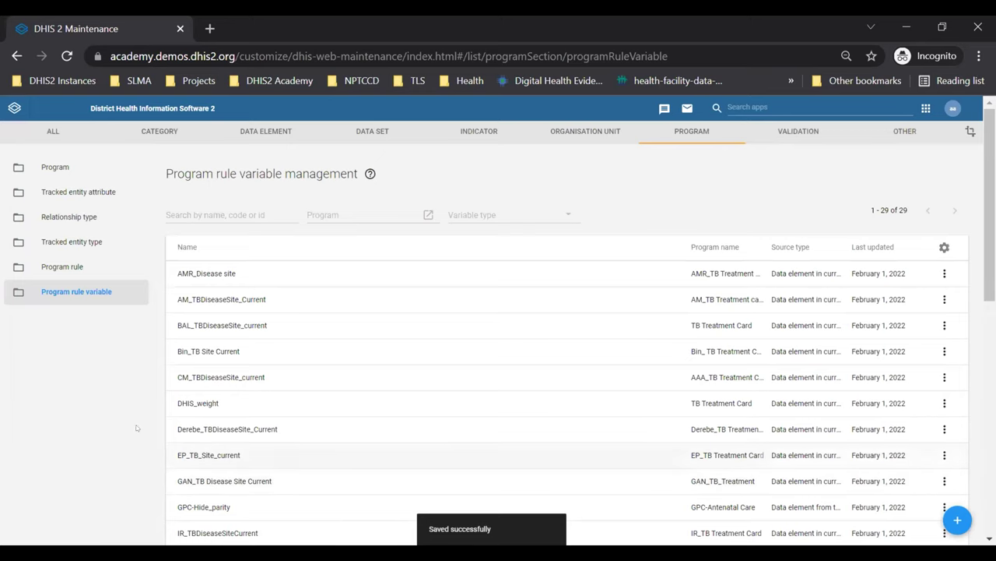
Step: Start a new program rule attached to the TB Treatment Card program
{"action": "left_click", "coordinate": [95, 265]}
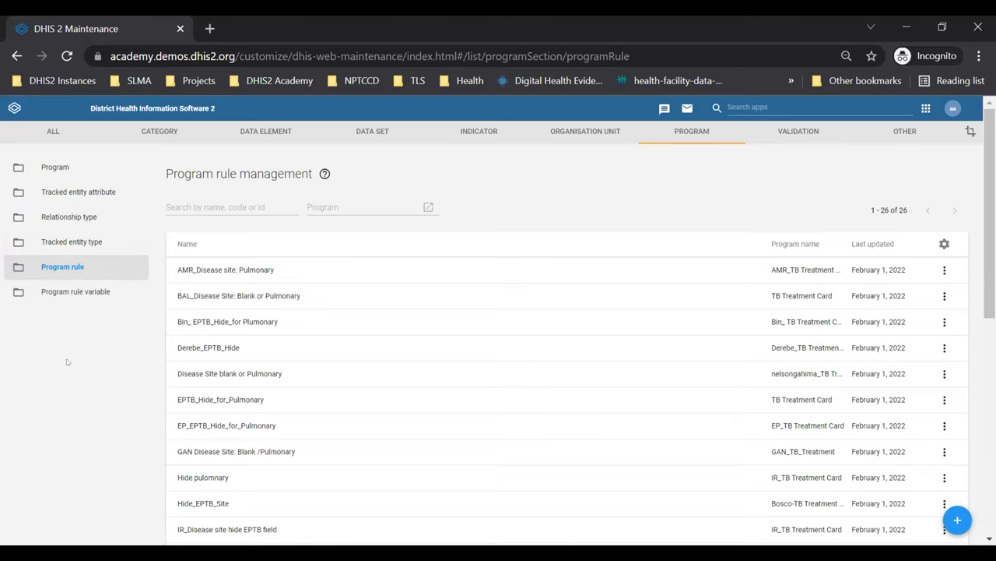
{"action": "scroll", "coordinate": [67, 361], "scroll_direction": "down", "scroll_amount": 5}
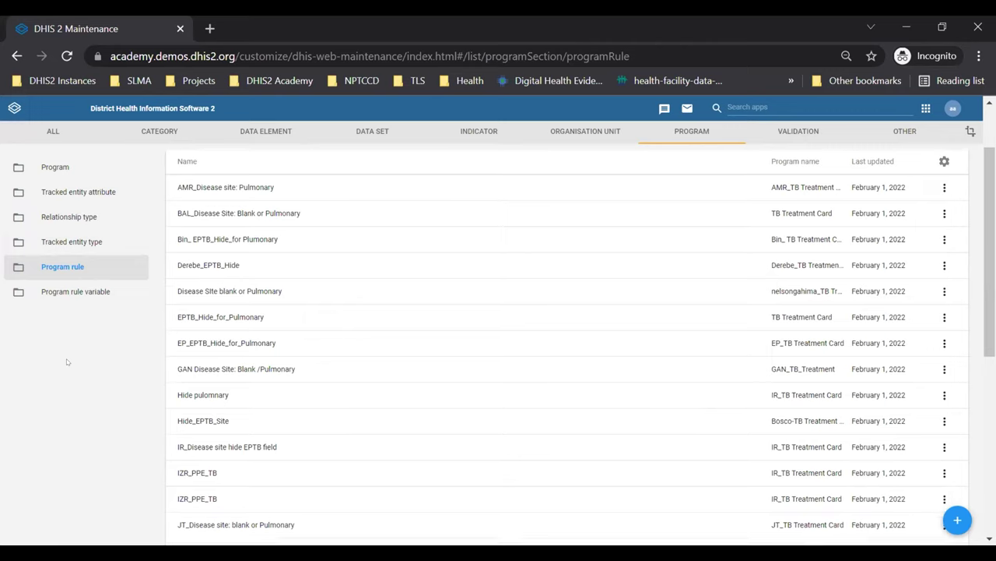
{"action": "scroll", "coordinate": [67, 363], "scroll_direction": "down", "scroll_amount": 2}
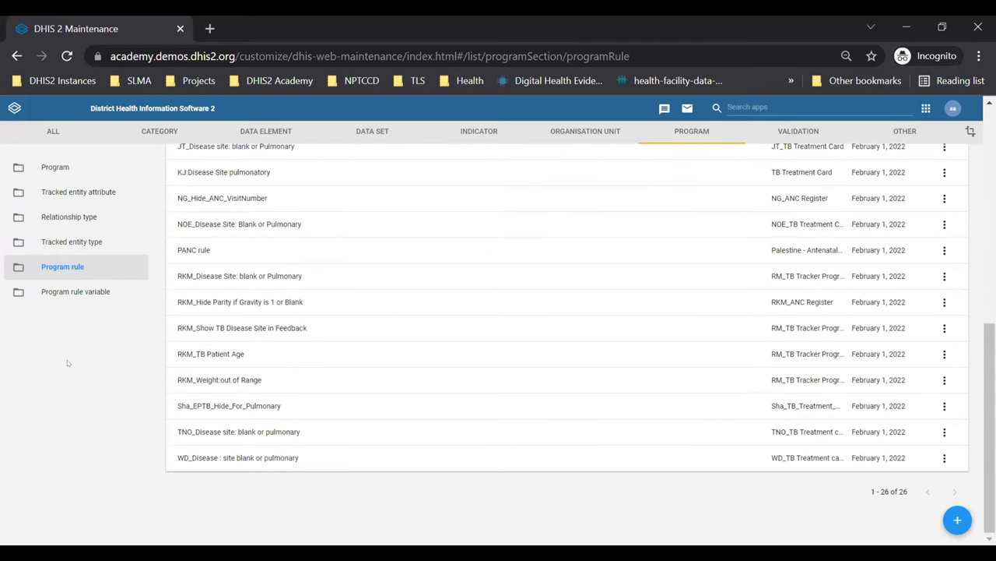
{"action": "scroll", "coordinate": [67, 363], "scroll_direction": "up", "scroll_amount": 7}
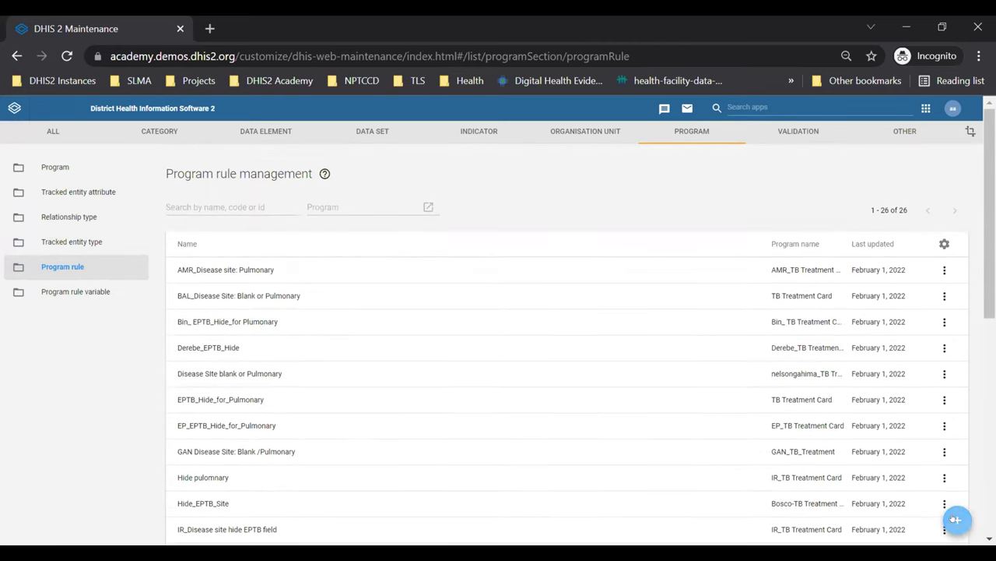
{"action": "left_click", "coordinate": [955, 519]}
{"action": "left_click", "coordinate": [237, 278]}
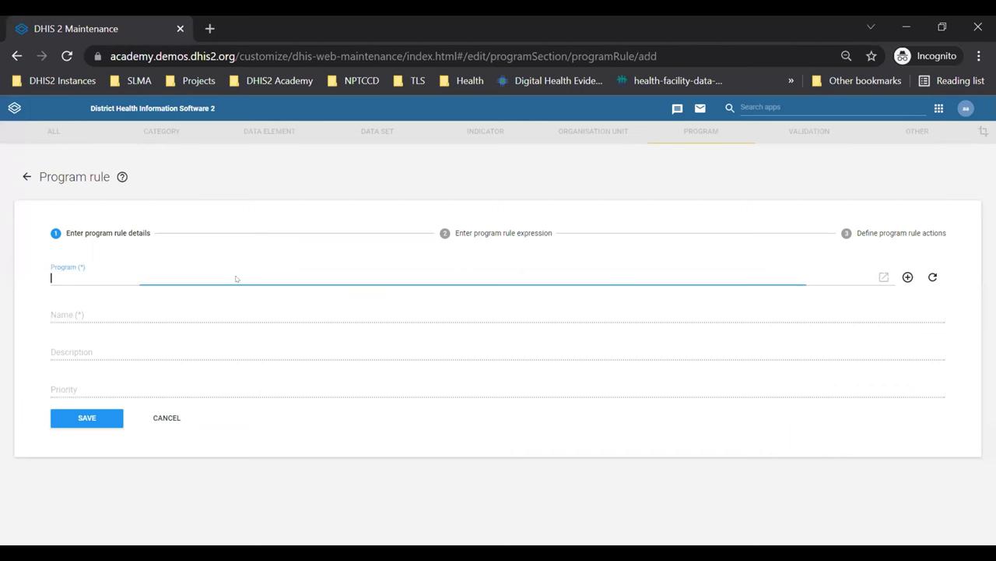
{"action": "scroll", "coordinate": [444, 410], "scroll_direction": "down", "scroll_amount": 12}
{"action": "scroll", "coordinate": [445, 410], "scroll_direction": "down", "scroll_amount": 6}
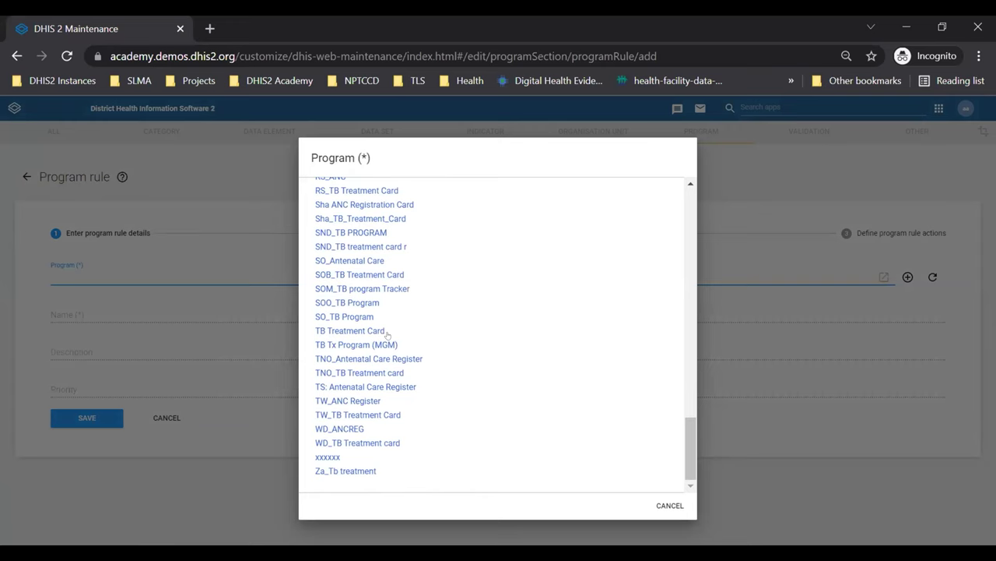
{"action": "left_click", "coordinate": [339, 331]}
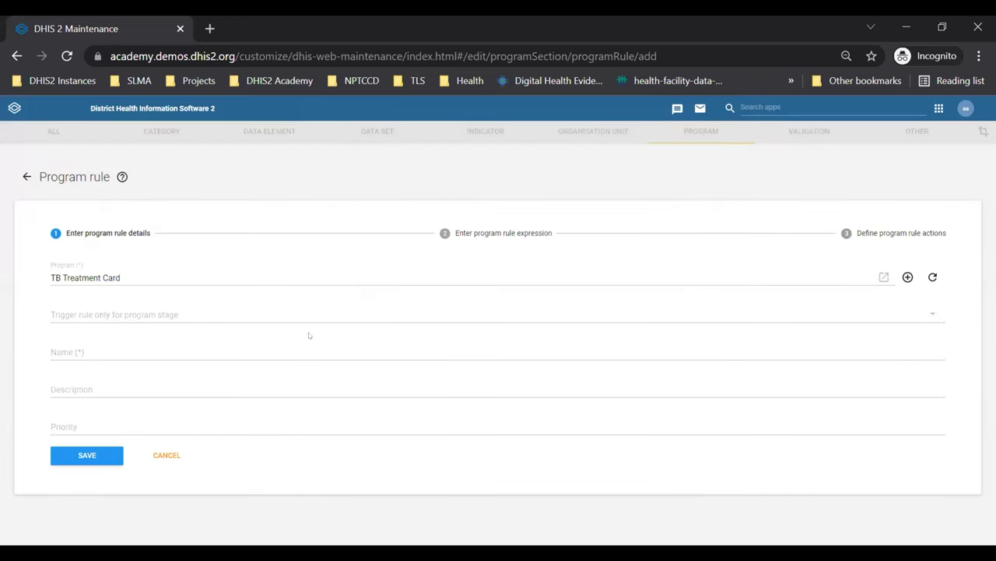
Step: Name the rule DHIS_weight_out_of_range, described 'Display a warning if weight is out of range (5-140)'
{"action": "left_click", "coordinate": [189, 344]}
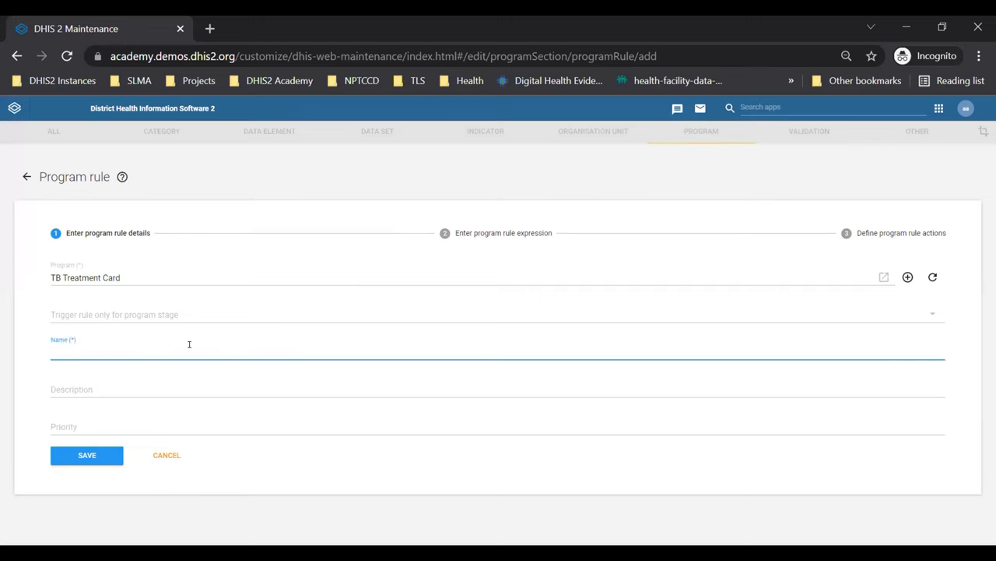
{"action": "type", "text": "DHIS_weight_out_of_range"}
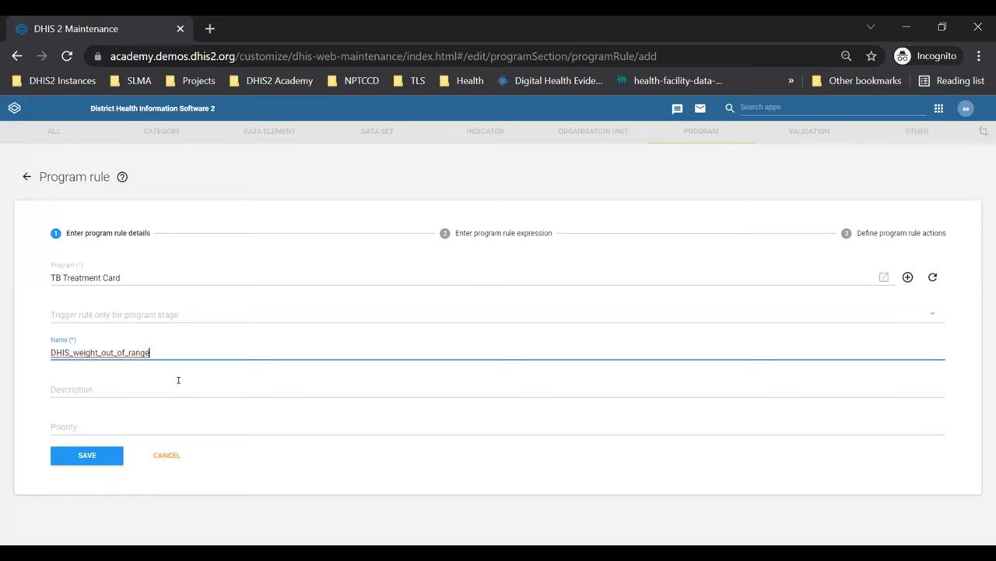
{"action": "left_click", "coordinate": [185, 379]}
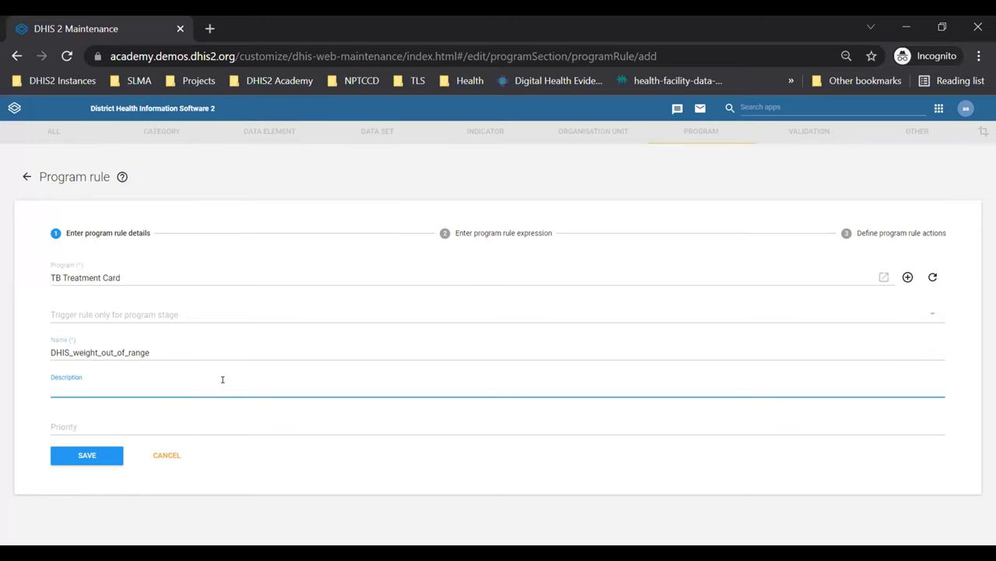
{"action": "type", "text": "Display a warning if wa"}
{"action": "key", "text": "BackSpace"}
{"action": "type", "text": "eight"}
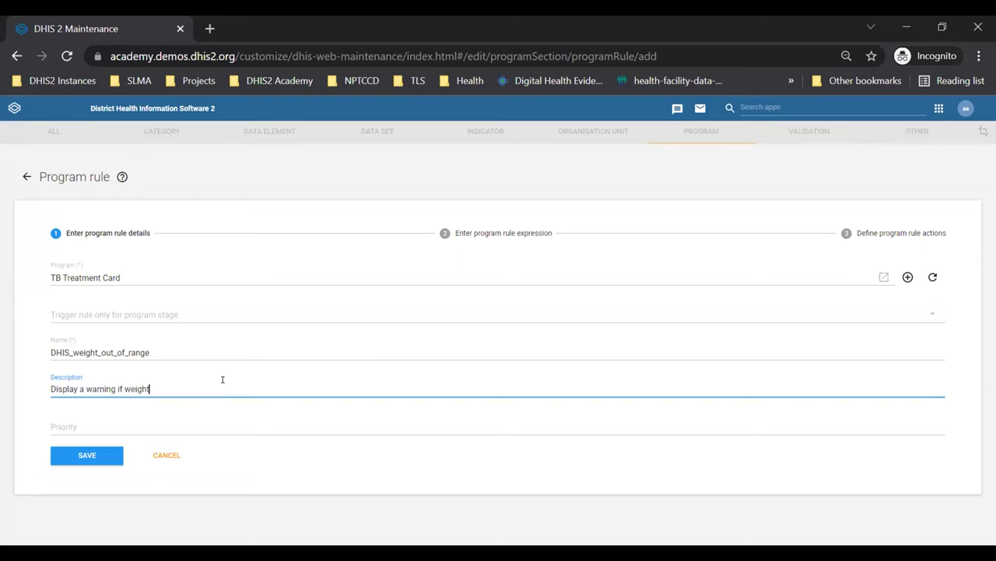
{"action": "type", "text": " is out of range (5-140)"}
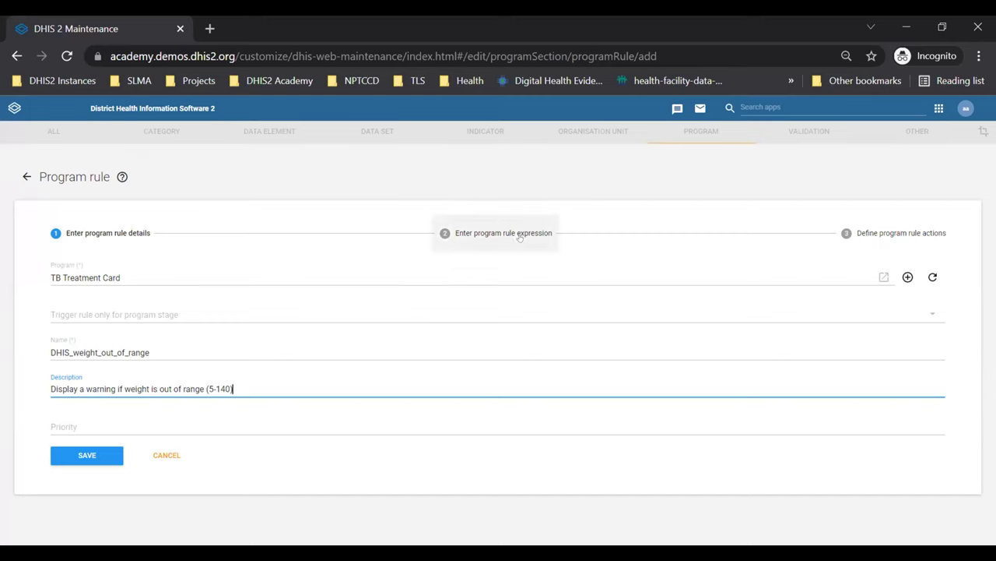
{"action": "left_click", "coordinate": [519, 238]}
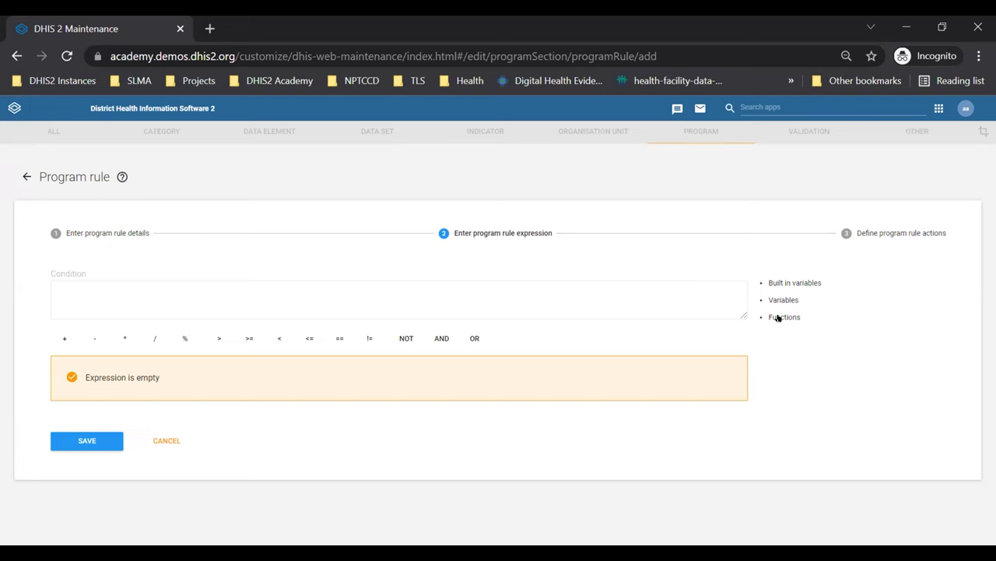
Step: Insert d2:hasValue into the condition and select its <sourcefield> placeholder for replacement
{"action": "left_click", "coordinate": [778, 316]}
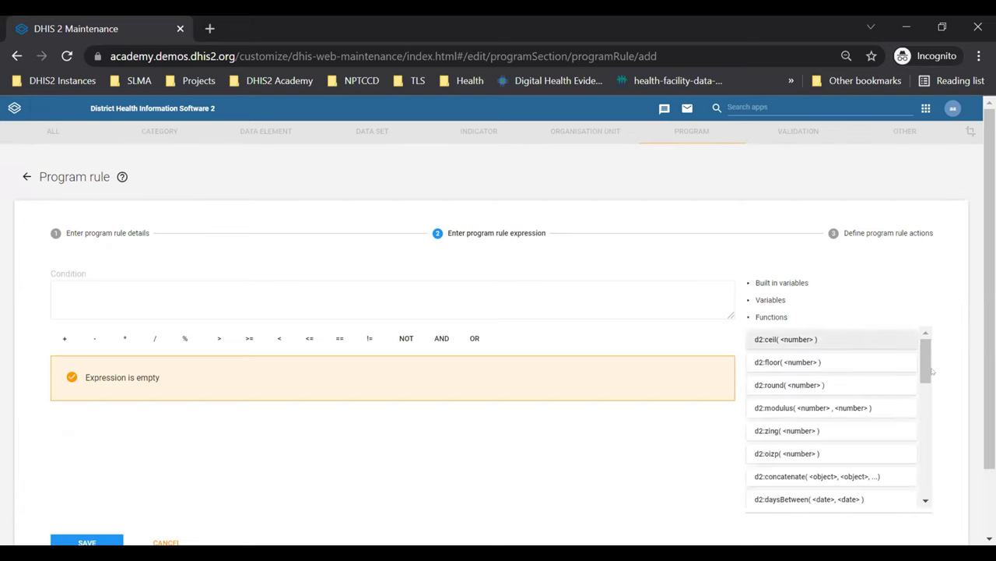
{"action": "left_click_drag", "start_coordinate": [925, 369], "coordinate": [925, 444]}
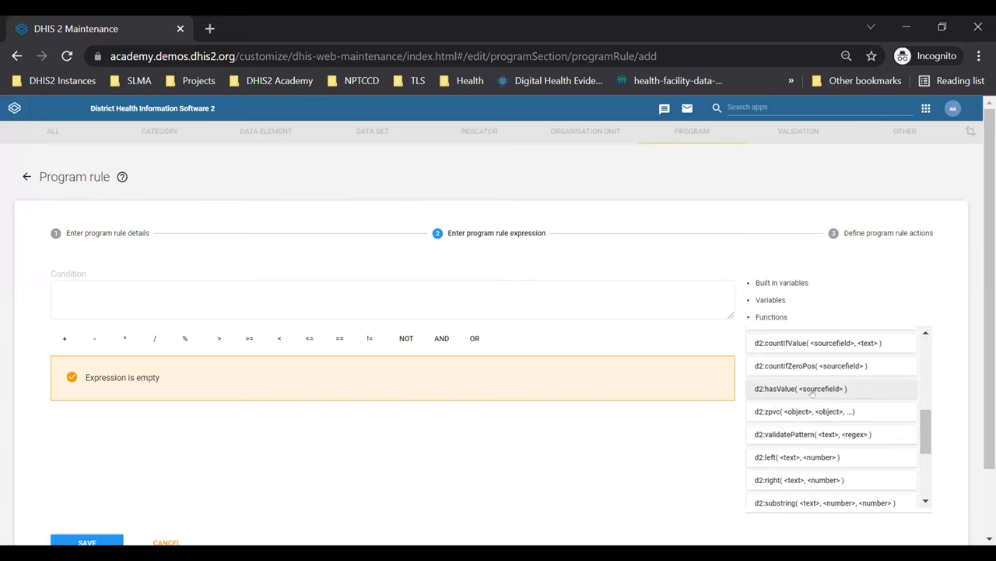
{"action": "left_click", "coordinate": [810, 389]}
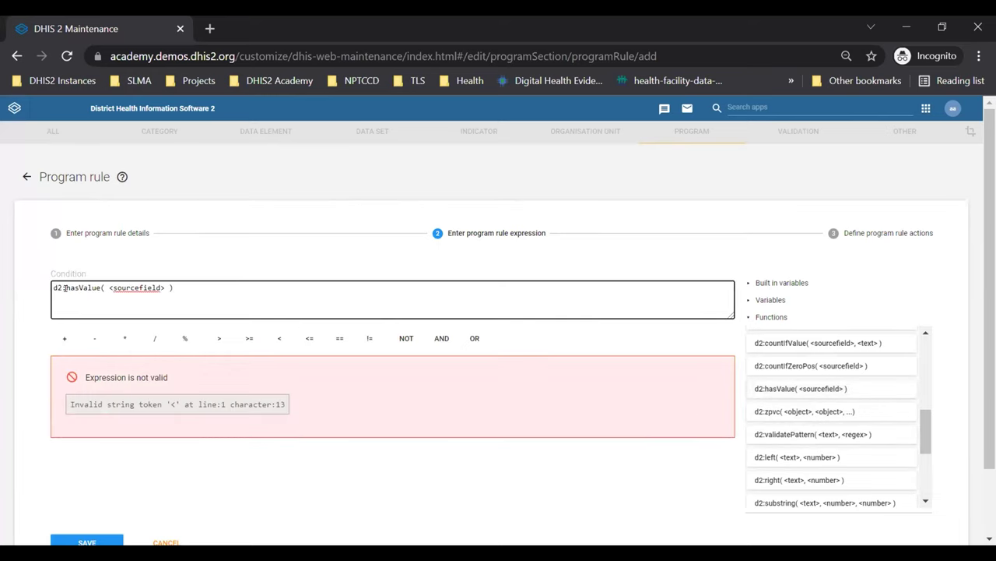
{"action": "left_click", "coordinate": [157, 282]}
{"action": "left_click", "coordinate": [765, 303]}
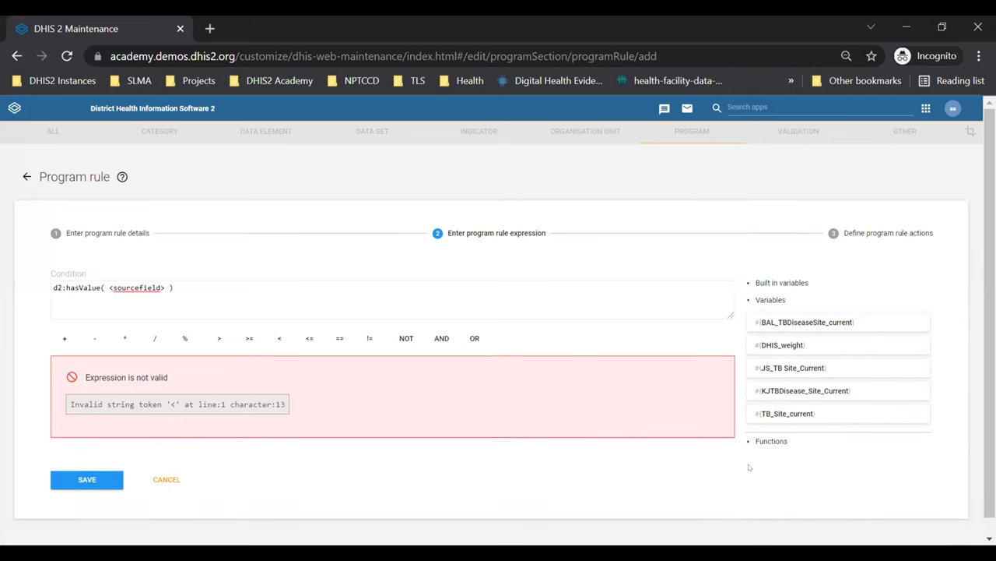
{"action": "left_click_drag", "start_coordinate": [172, 287], "coordinate": [105, 282]}
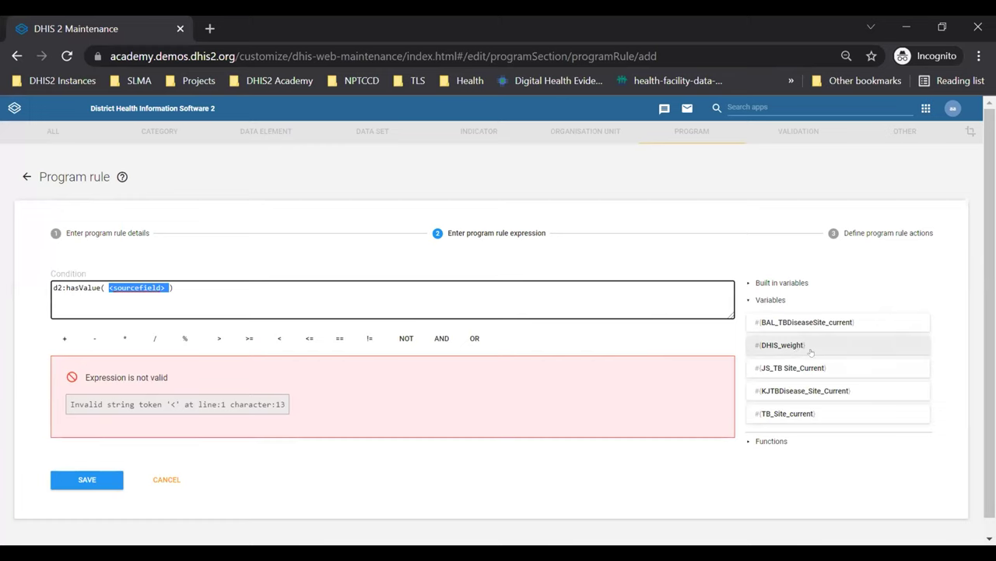
Step: Replace <sourcefield> with #{DHIS_weight} and append an && operator
{"action": "left_click", "coordinate": [811, 352]}
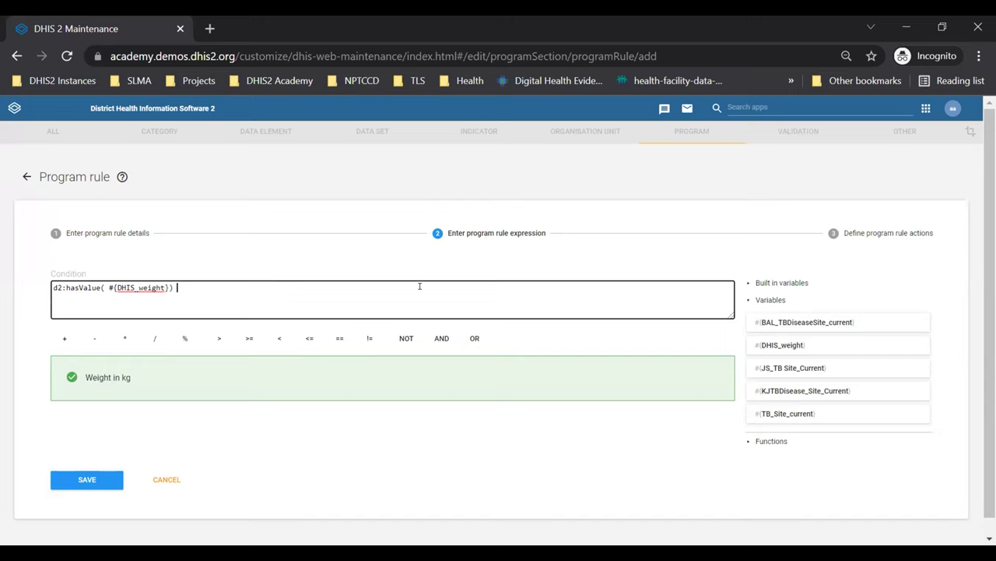
{"action": "left_click", "coordinate": [441, 337]}
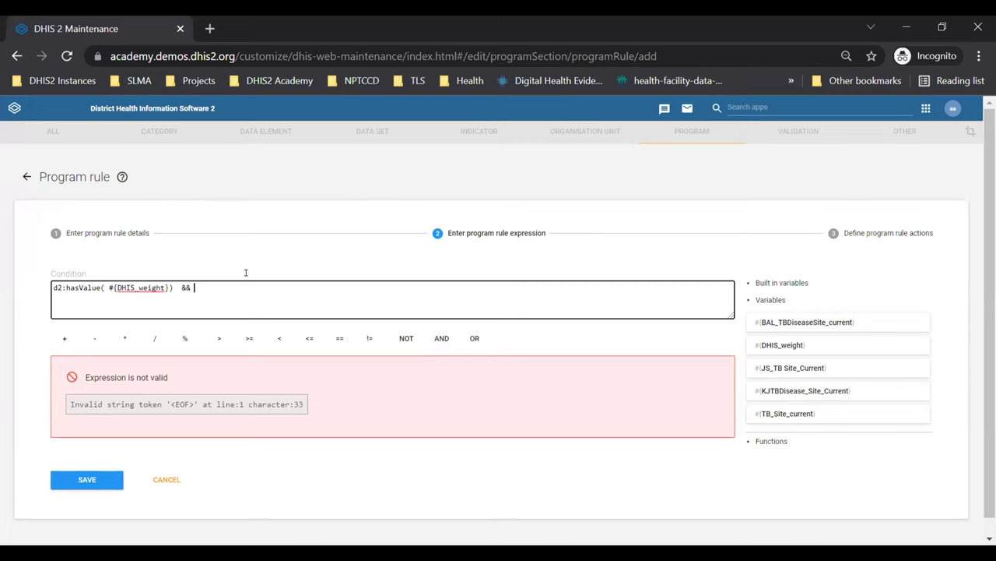
Step: Append the comparison #{DHIS_weight} <=5 after the AND
{"action": "left_click", "coordinate": [810, 344]}
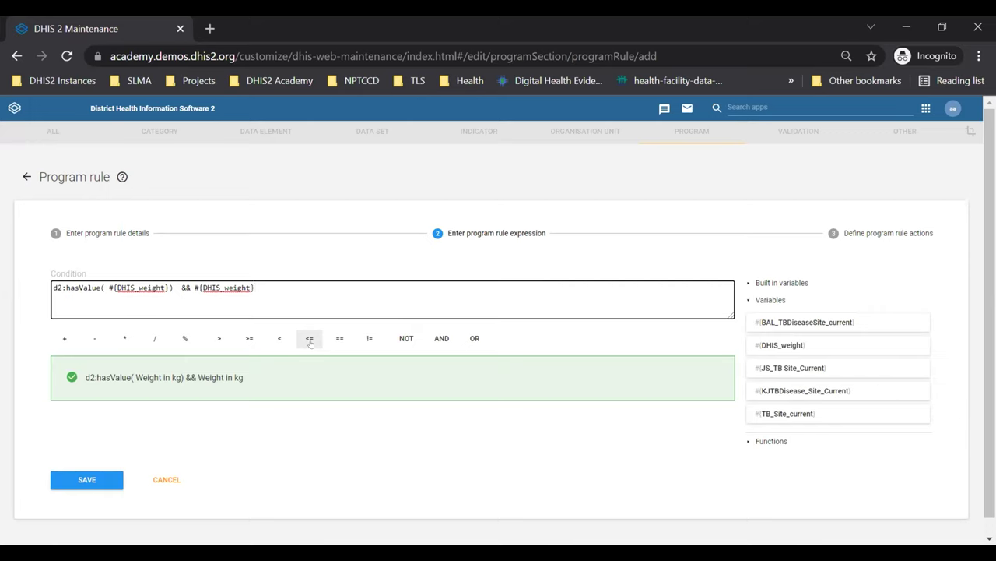
{"action": "left_click", "coordinate": [310, 339]}
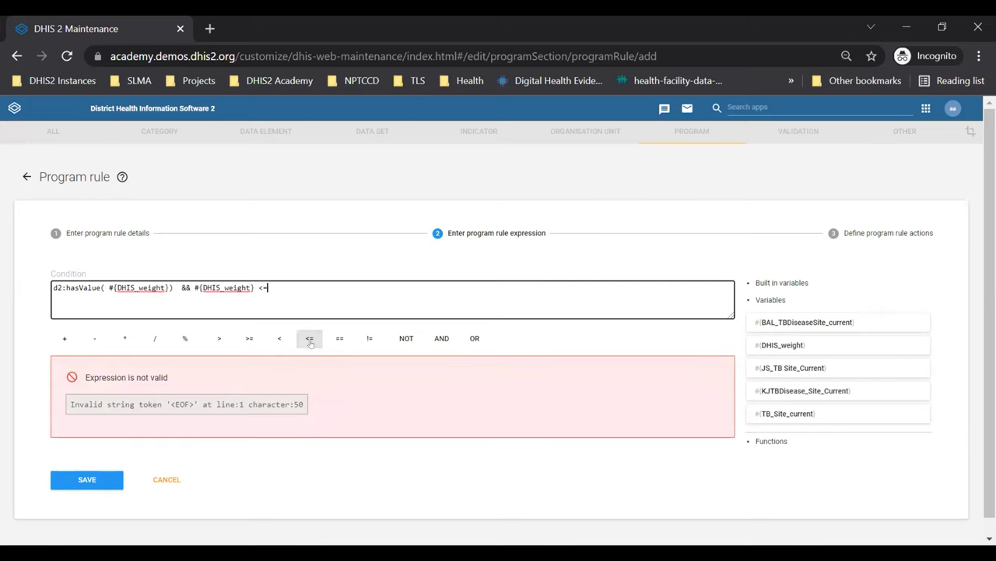
{"action": "type", "text": "5"}
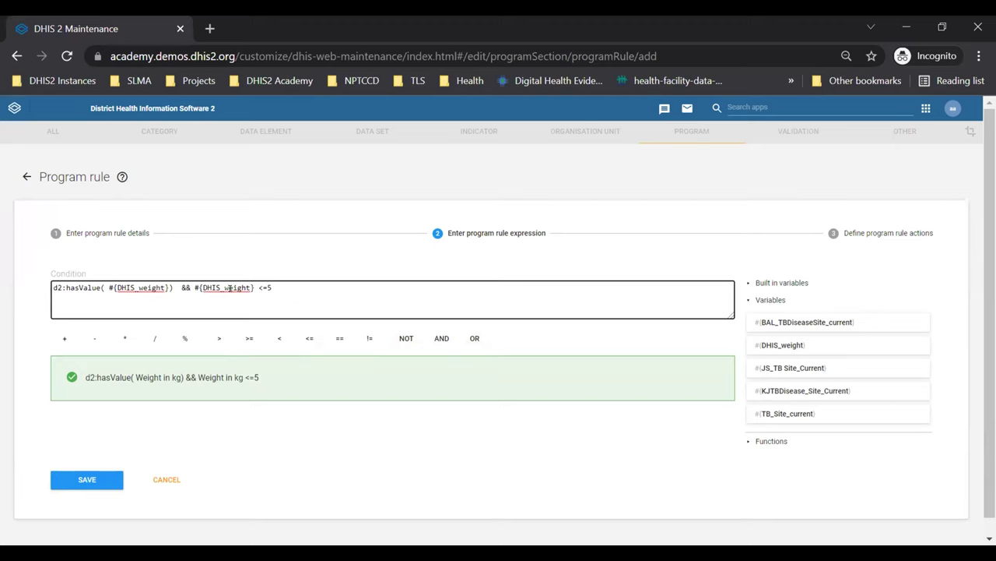
Step: Add || #{DHIS_weight} >=140, correcting the incomplete OR operator
{"action": "left_click", "coordinate": [471, 337]}
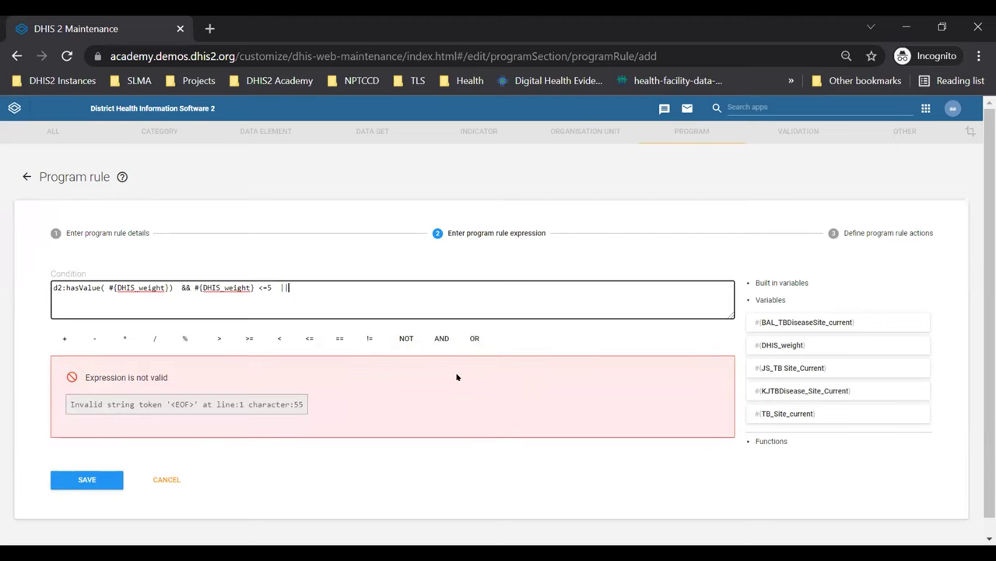
{"action": "left_click", "coordinate": [802, 344]}
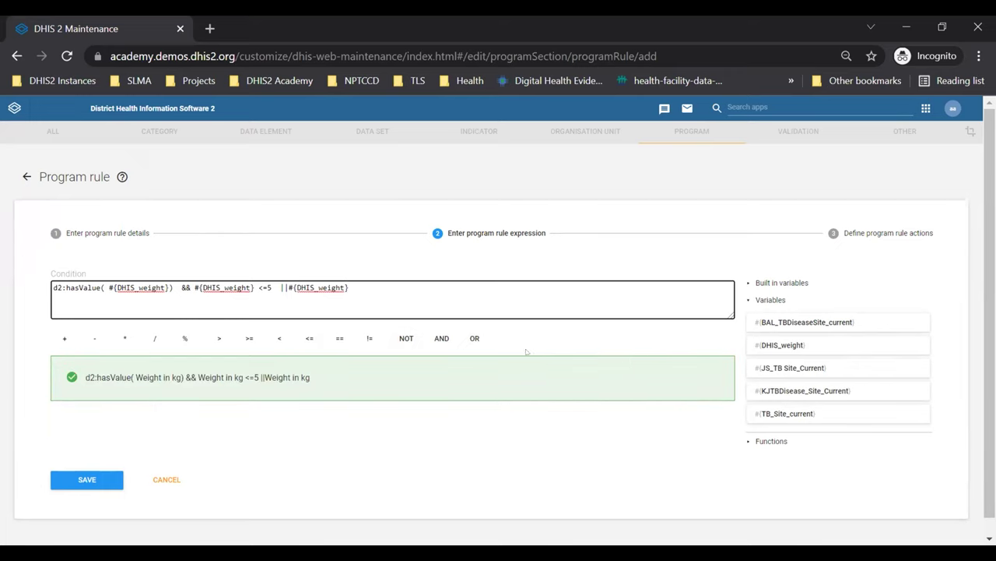
{"action": "left_click", "coordinate": [249, 337]}
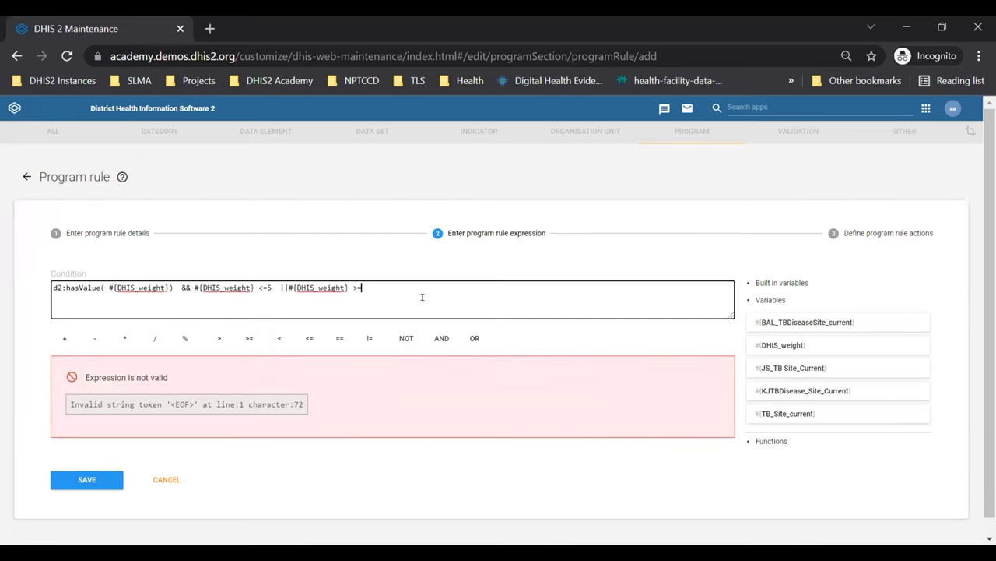
{"action": "type", "text": "140"}
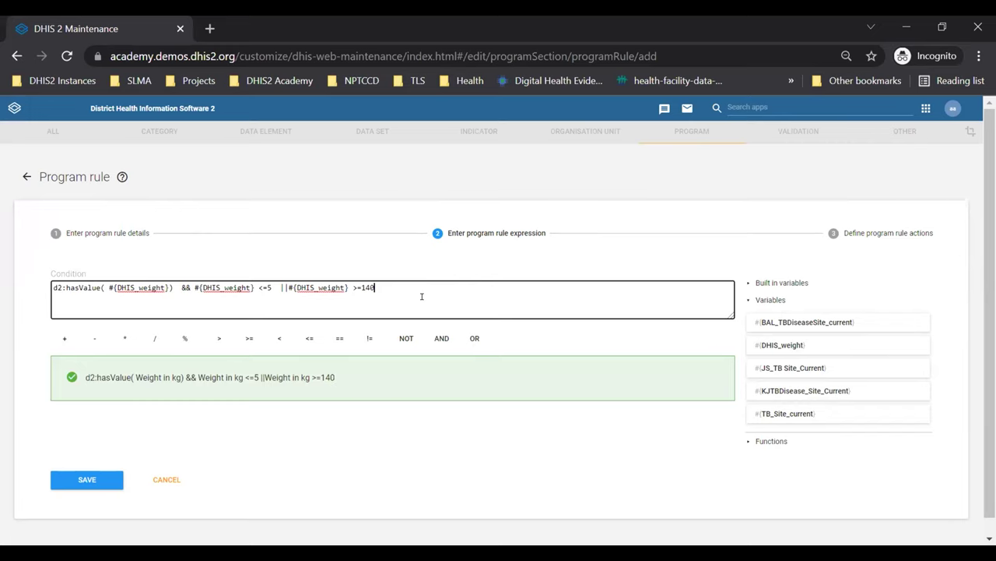
{"action": "left_click_drag", "start_coordinate": [81, 373], "coordinate": [338, 378]}
{"action": "left_click", "coordinate": [351, 378]}
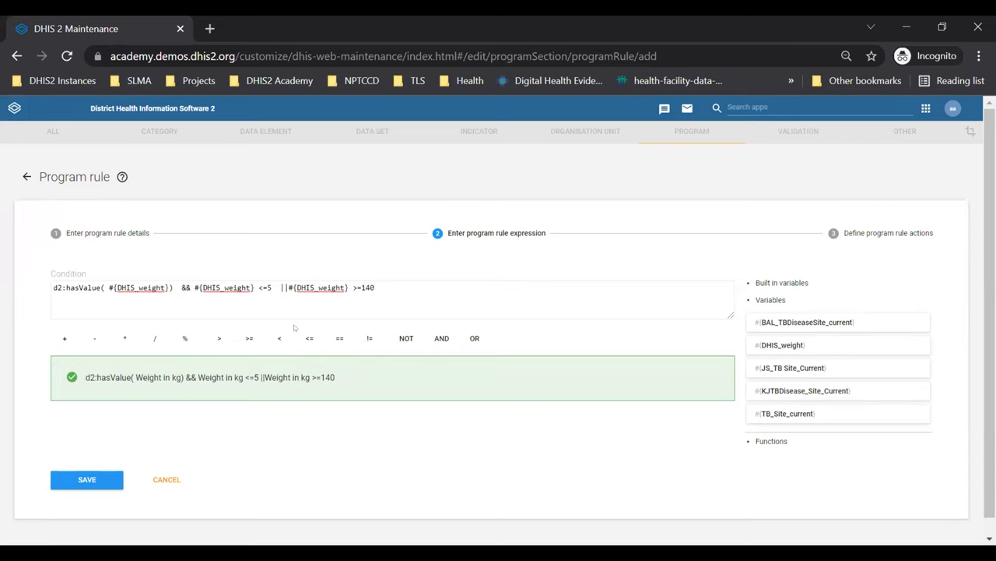
{"action": "left_click", "coordinate": [285, 287]}
{"action": "type", "text": "|"}
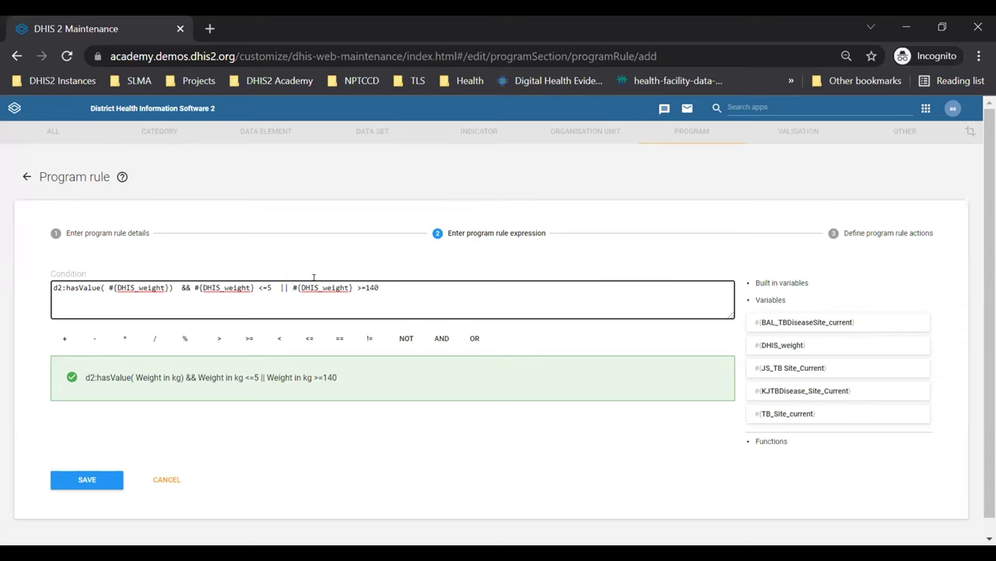
Step: Wrap the weight limits as (#{DHIS_weight} <=5 || #{DHIS_weight} >=140)
{"action": "left_click", "coordinate": [195, 290]}
{"action": "type", "text": "("}
{"action": "left_click", "coordinate": [445, 287]}
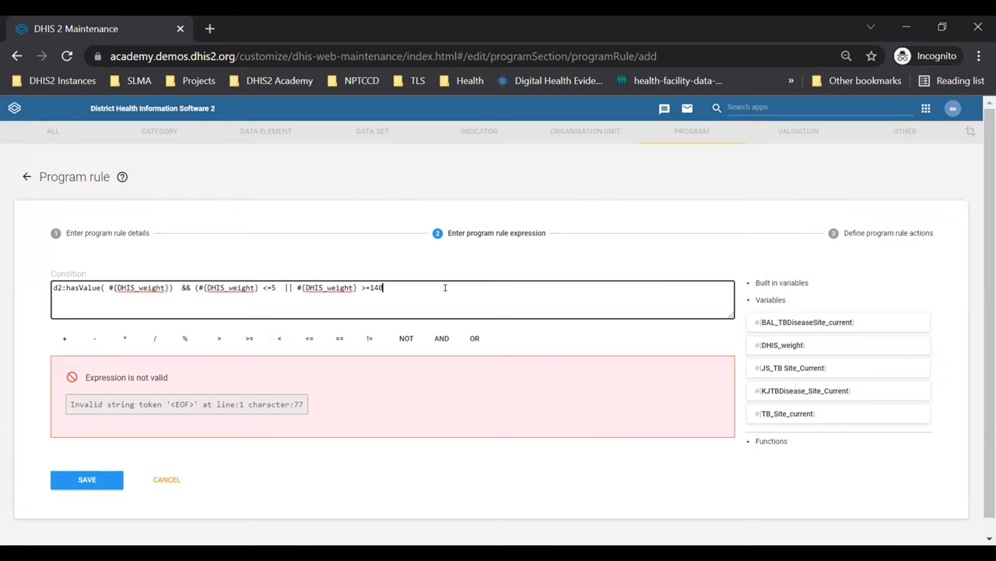
{"action": "type", "text": ")"}
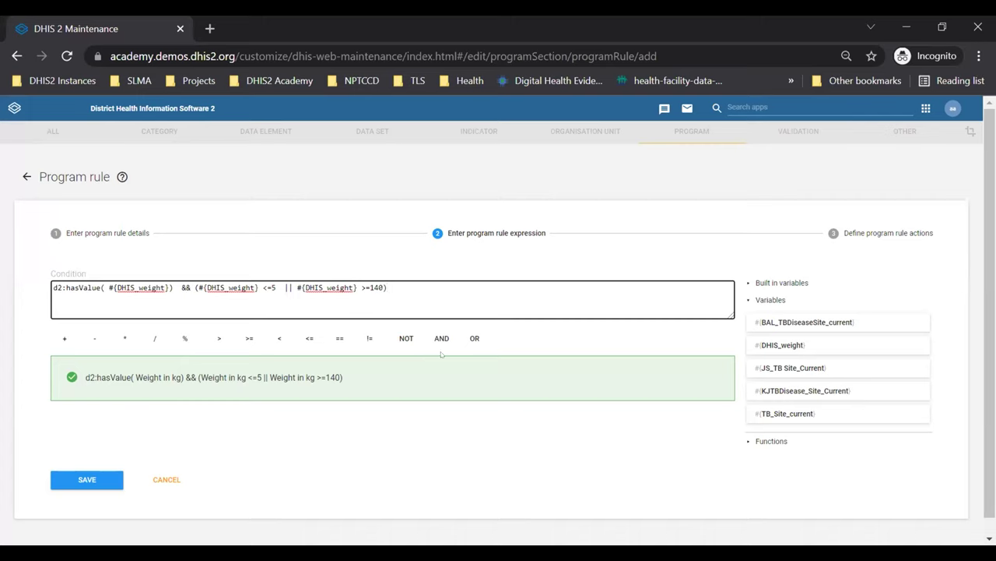
Step: Proceed to the 'Define program rule actions' step with the validated condition
{"action": "left_click", "coordinate": [868, 237]}
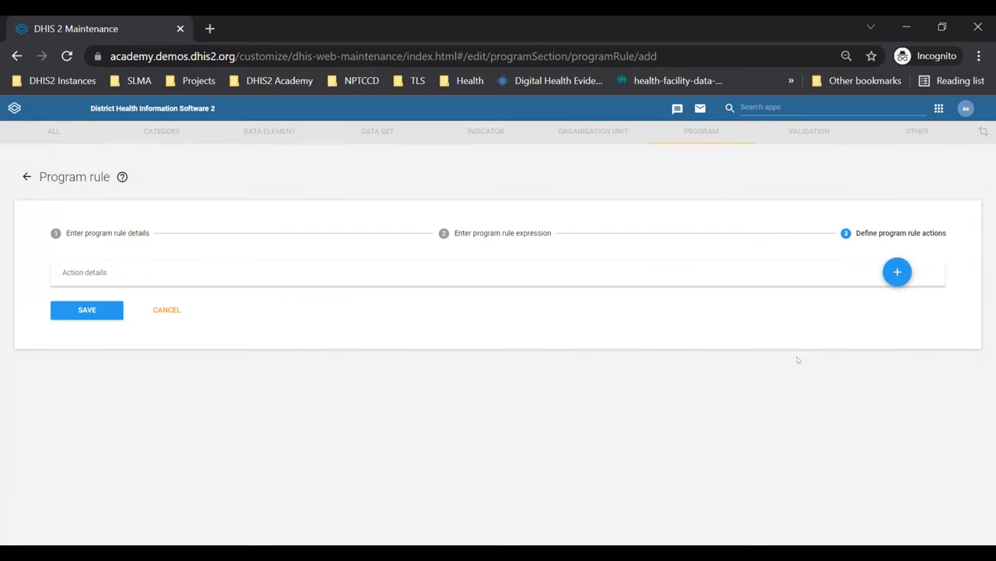
Step: Open the dialog to add a new action to the weight rule
{"action": "left_click", "coordinate": [895, 272]}
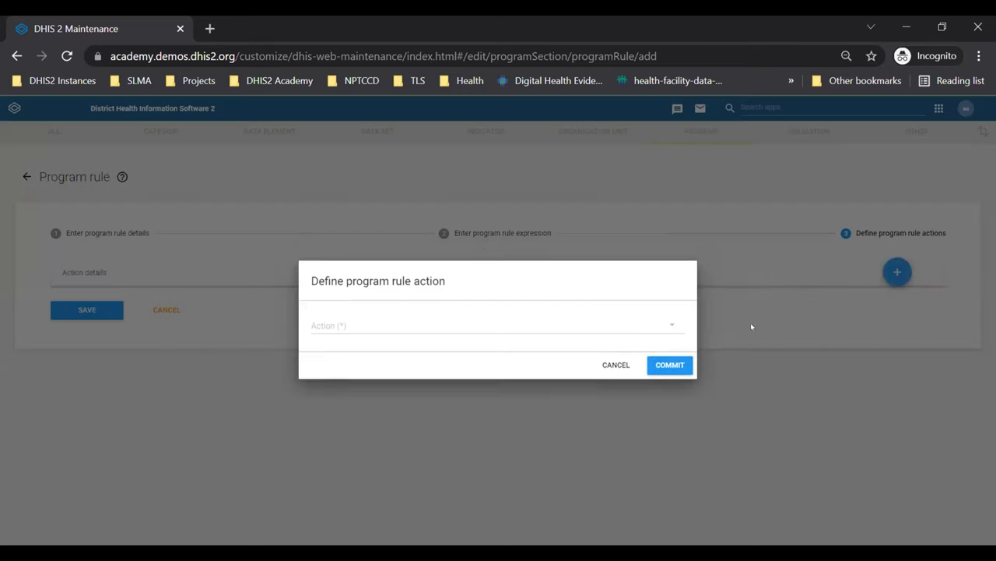
Step: Set the new program rule action type to Show warning
{"action": "left_click", "coordinate": [518, 320]}
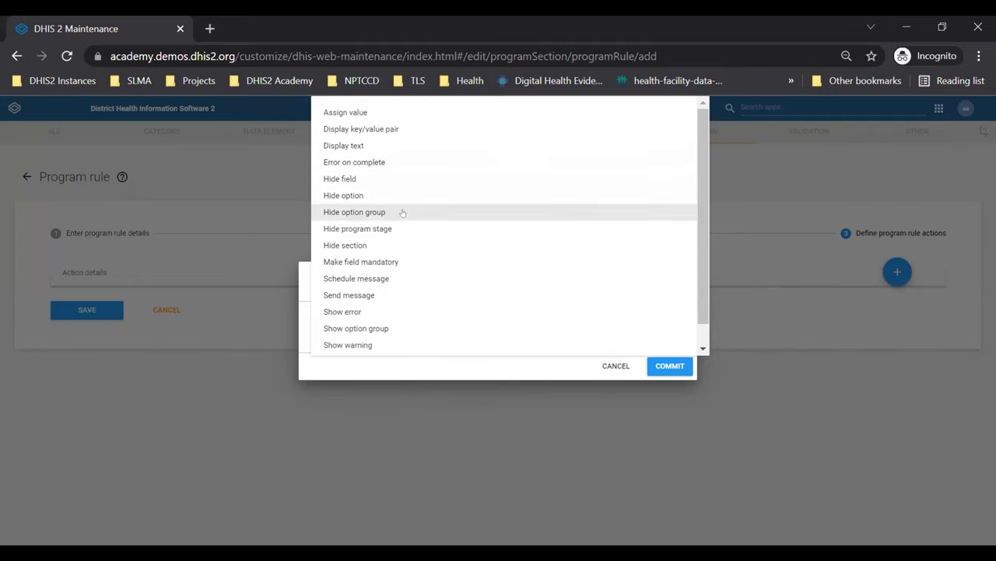
{"action": "scroll", "coordinate": [412, 262], "scroll_direction": "down", "scroll_amount": 1}
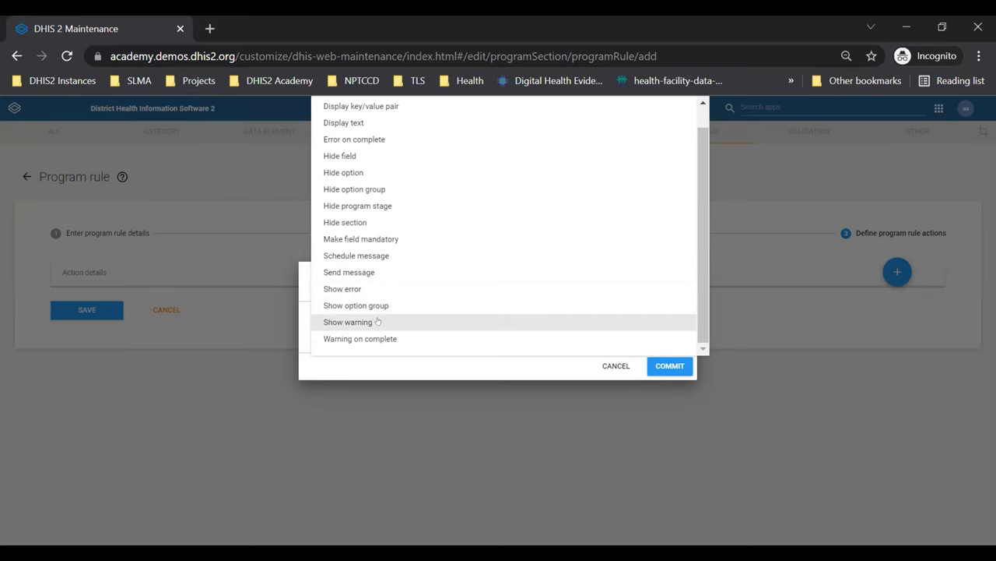
{"action": "left_click", "coordinate": [377, 321]}
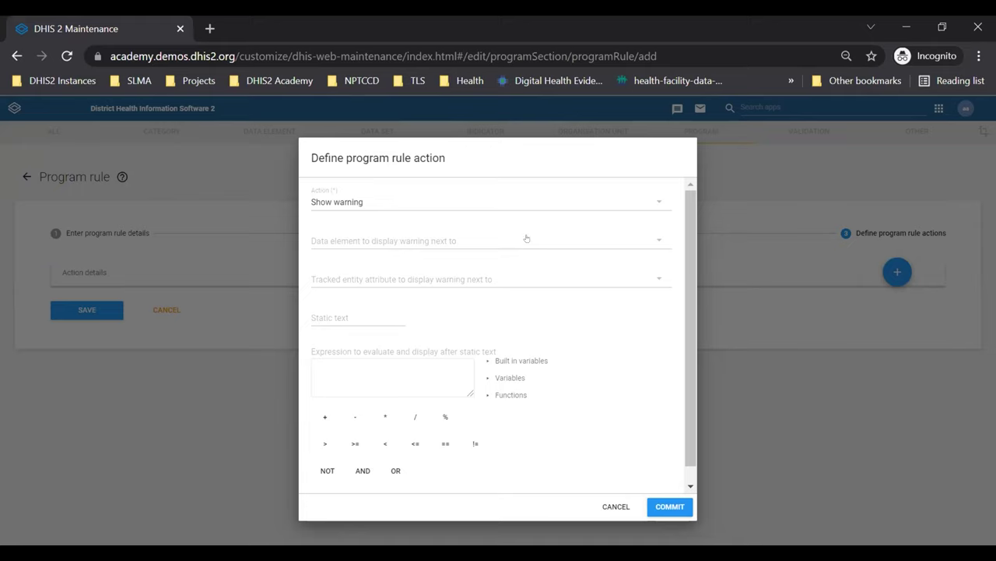
Step: Target the warning at Weight in kg with static text 'Weight is out of range'
{"action": "left_click", "coordinate": [526, 238]}
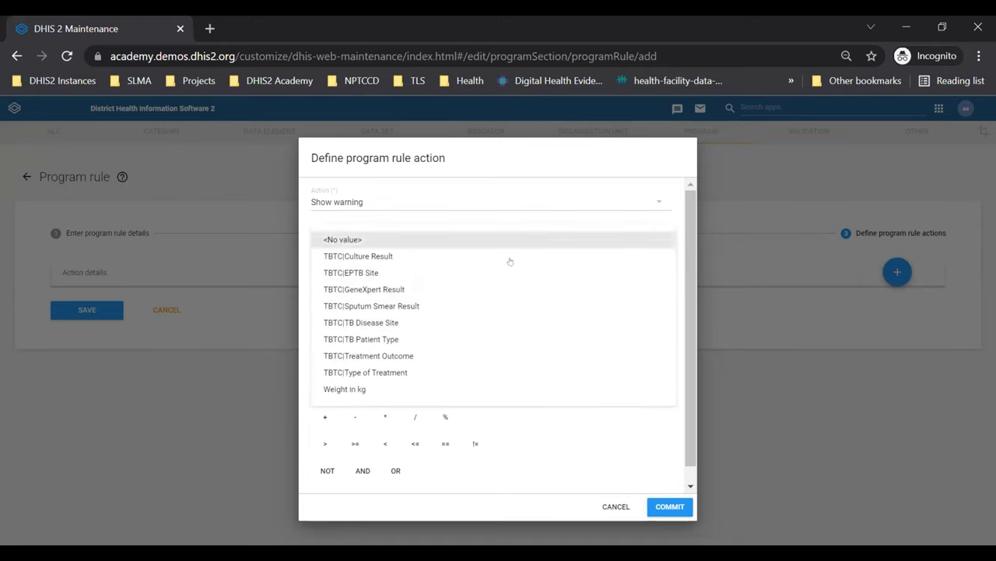
{"action": "left_click", "coordinate": [394, 392]}
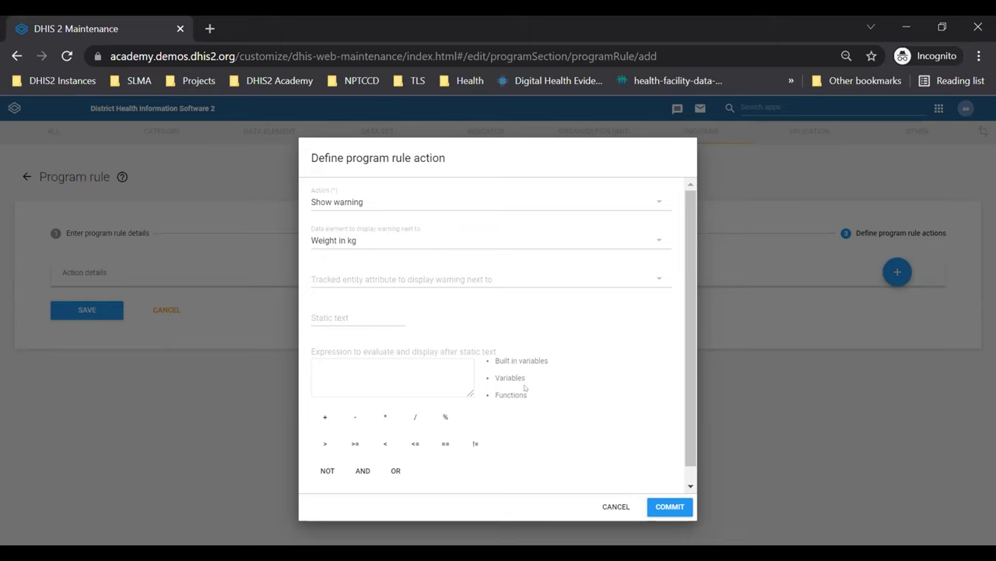
{"action": "left_click", "coordinate": [369, 313]}
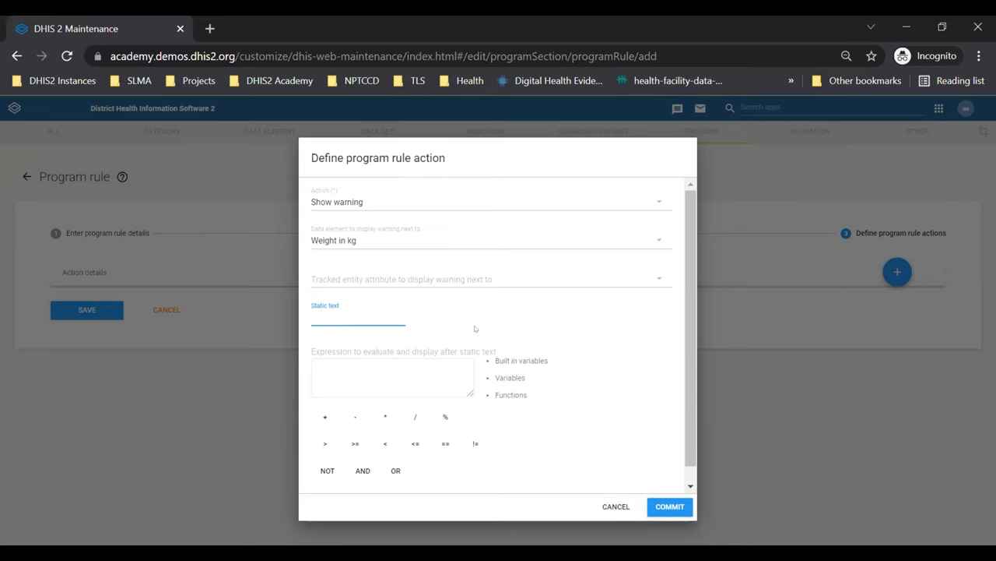
{"action": "type", "text": "Weight is out of range"}
Step: Reword the message to 'Weight is likely to be out of range' and commit the action
{"action": "left_click", "coordinate": [347, 316]}
{"action": "type", "text": "likely "}
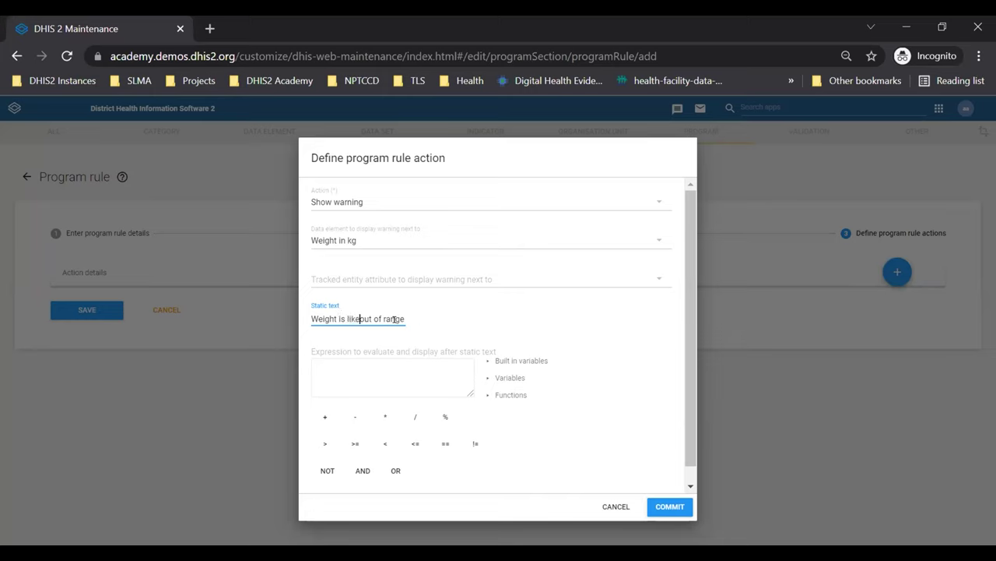
{"action": "type", "text": "to be"}
{"action": "left_click_drag", "start_coordinate": [368, 319], "coordinate": [417, 327]}
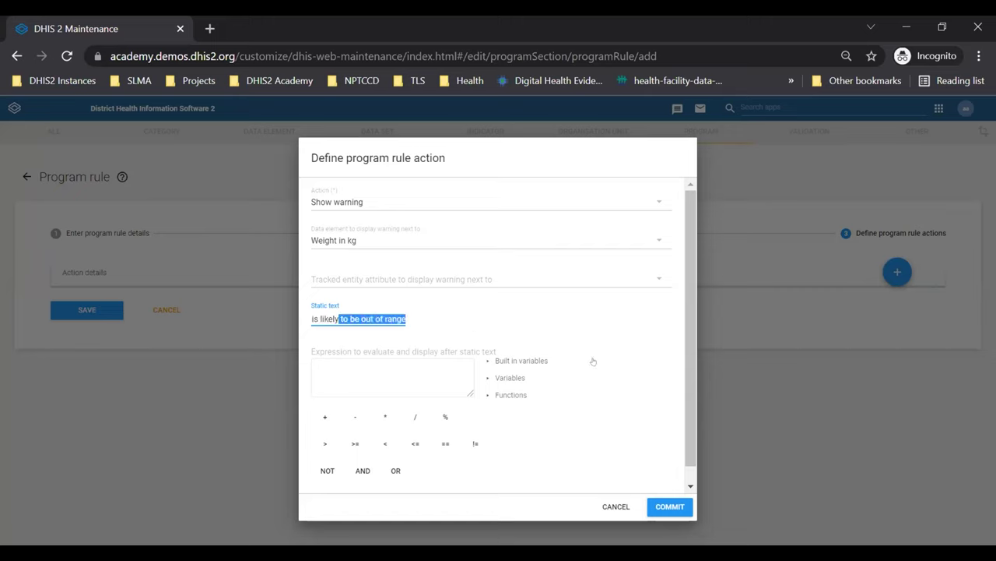
{"action": "scroll", "coordinate": [684, 451], "scroll_direction": "down", "scroll_amount": 1}
{"action": "scroll", "coordinate": [684, 451], "scroll_direction": "down", "scroll_amount": 1}
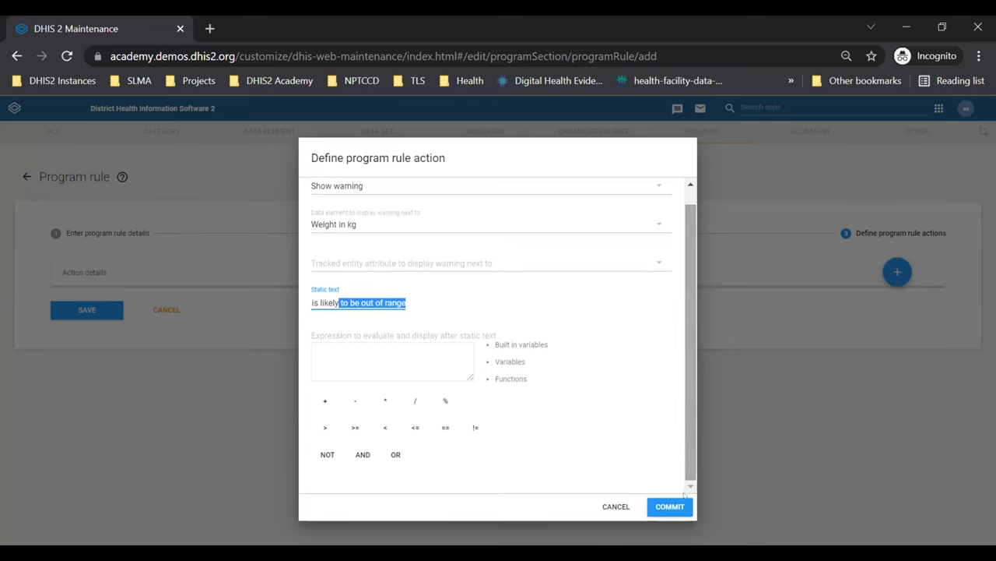
{"action": "left_click", "coordinate": [668, 506]}
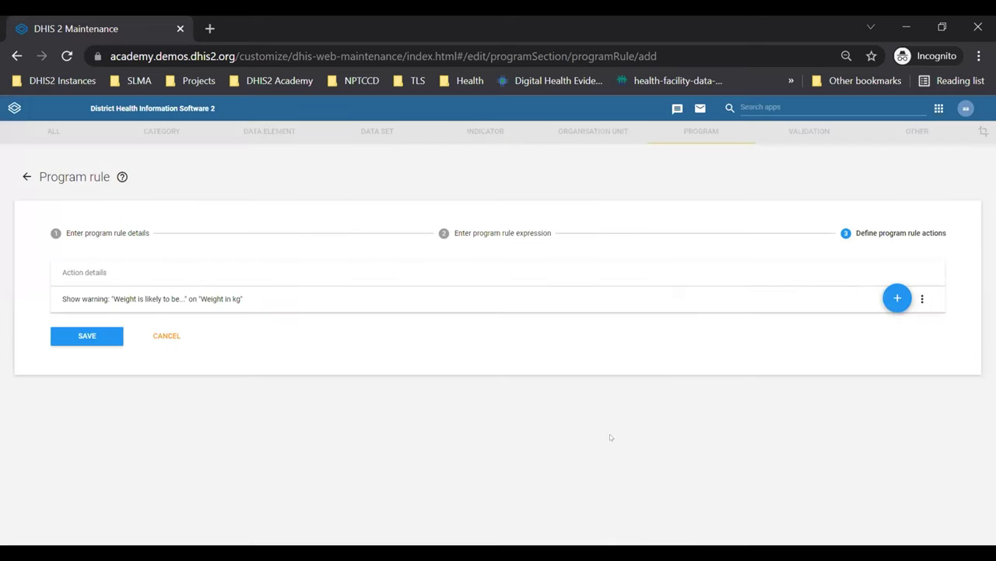
Step: Review the condition expression and save the DHIS_weight_out_of_range program rule
{"action": "left_click", "coordinate": [437, 243]}
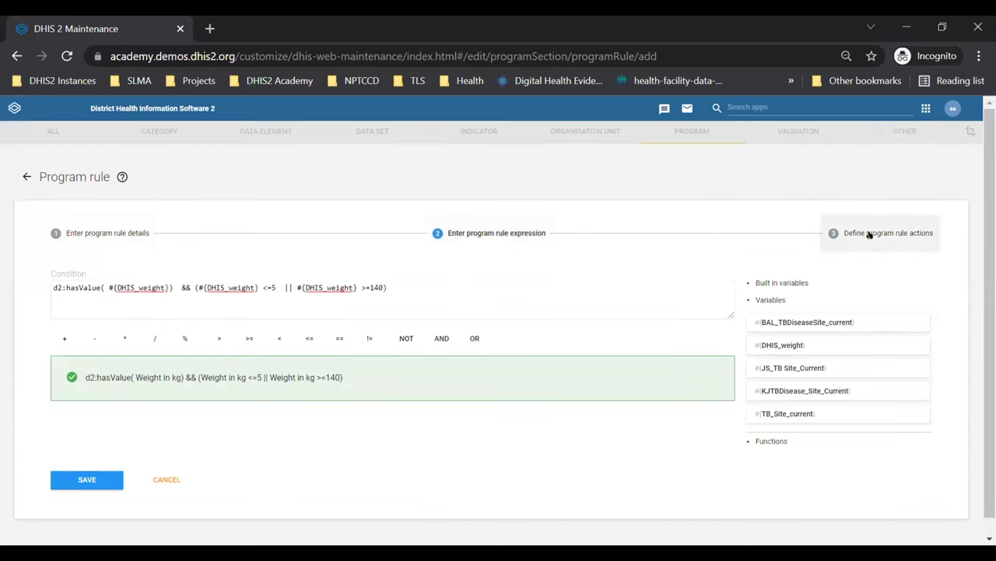
{"action": "left_click", "coordinate": [867, 232]}
{"action": "left_click", "coordinate": [96, 336]}
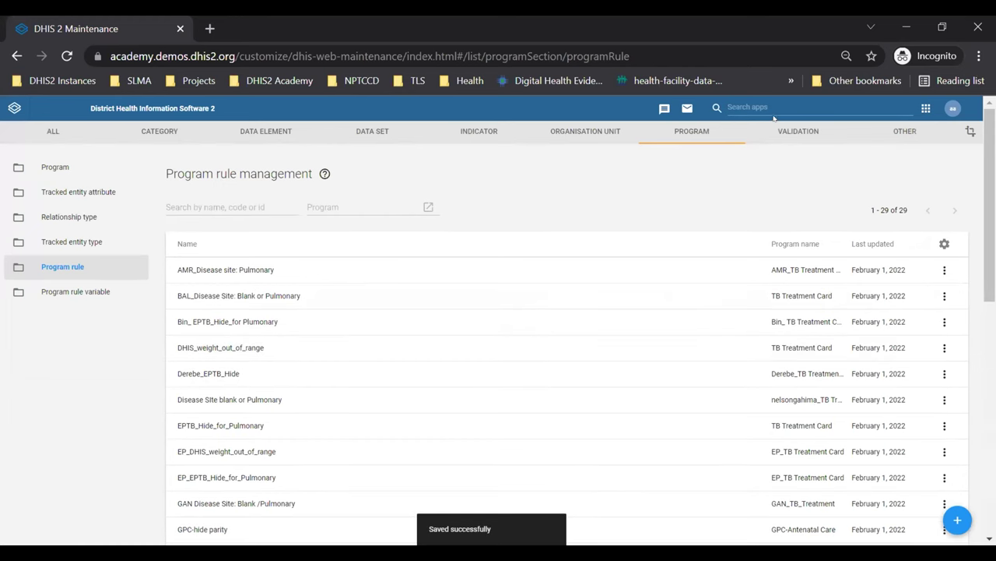
{"action": "left_click", "coordinate": [771, 107]}
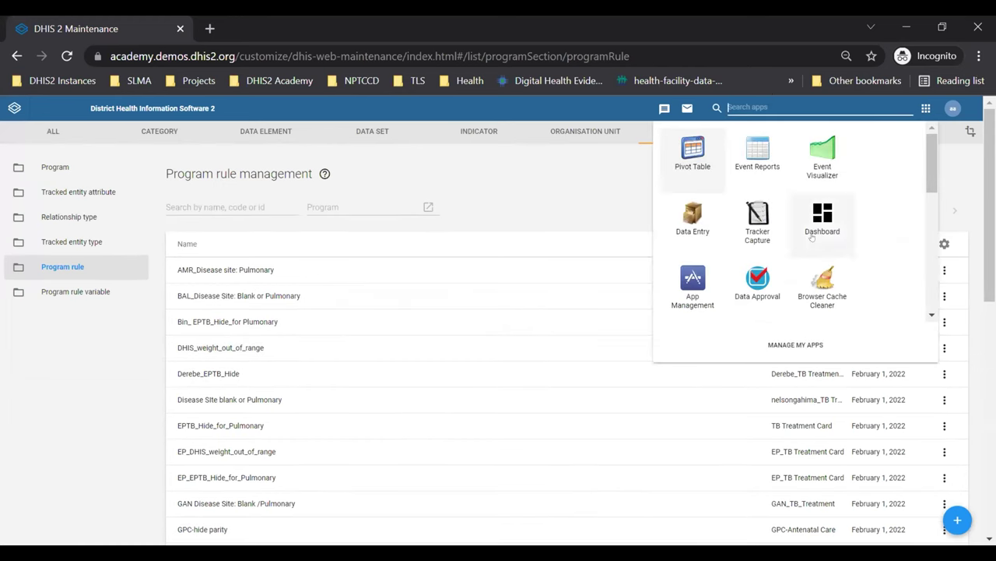
Step: Clear all selected cached browser storage in Browser Cache Cleaner
{"action": "left_click", "coordinate": [822, 282]}
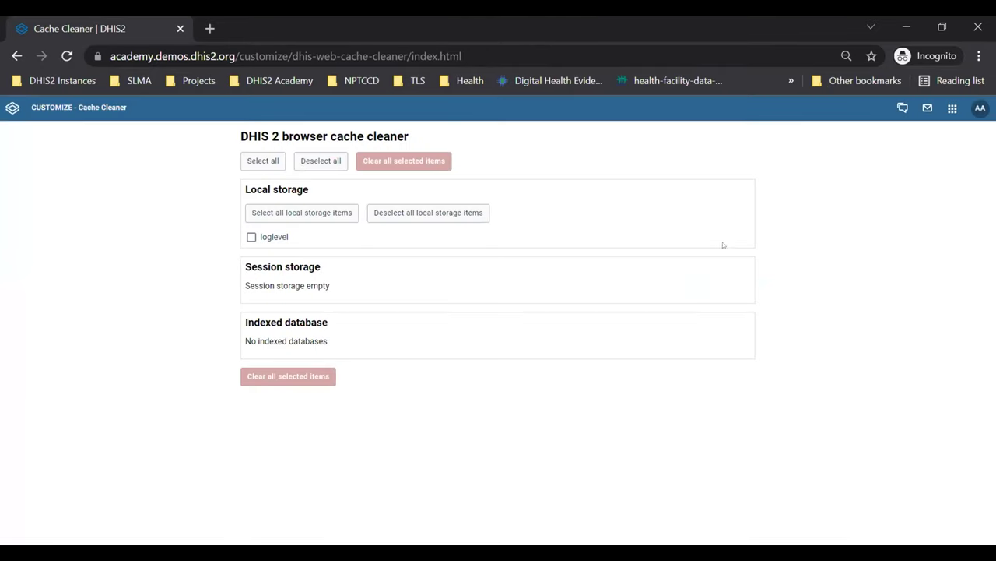
{"action": "left_click", "coordinate": [263, 160]}
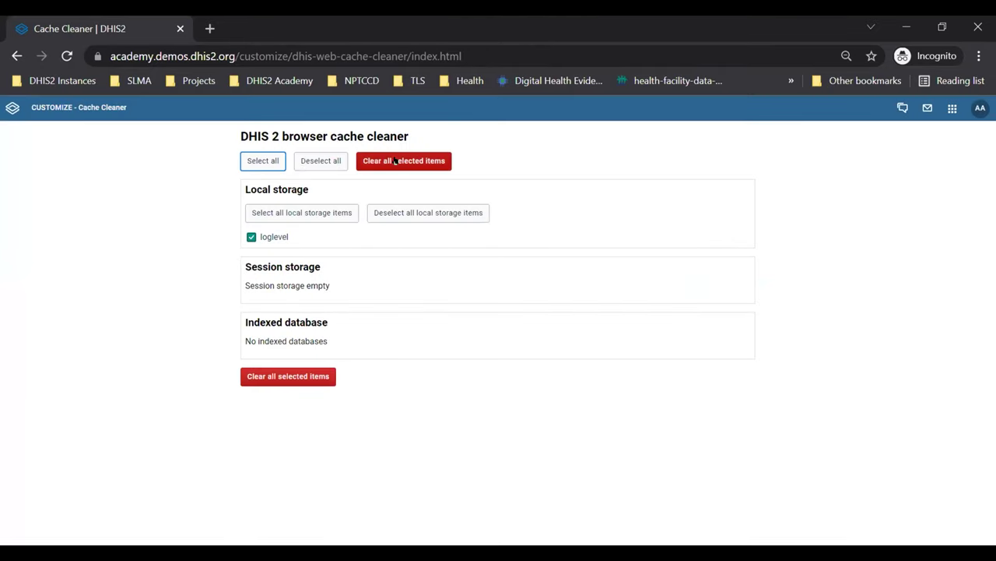
{"action": "left_click", "coordinate": [381, 162]}
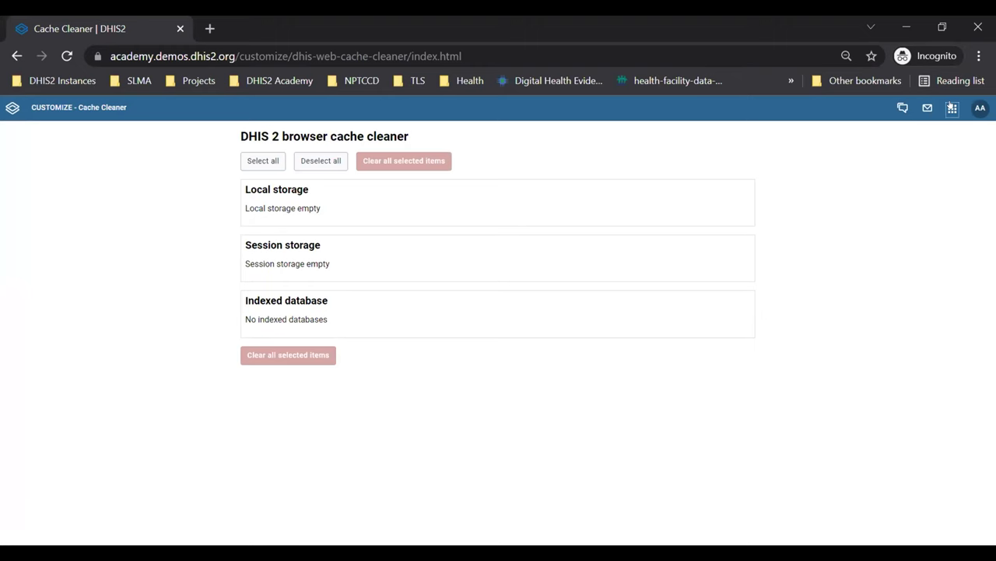
Step: Launch the Tracker Capture app from the DHIS2 apps menu
{"action": "left_click", "coordinate": [952, 108]}
{"action": "left_click_drag", "start_coordinate": [950, 248], "coordinate": [930, 208]}
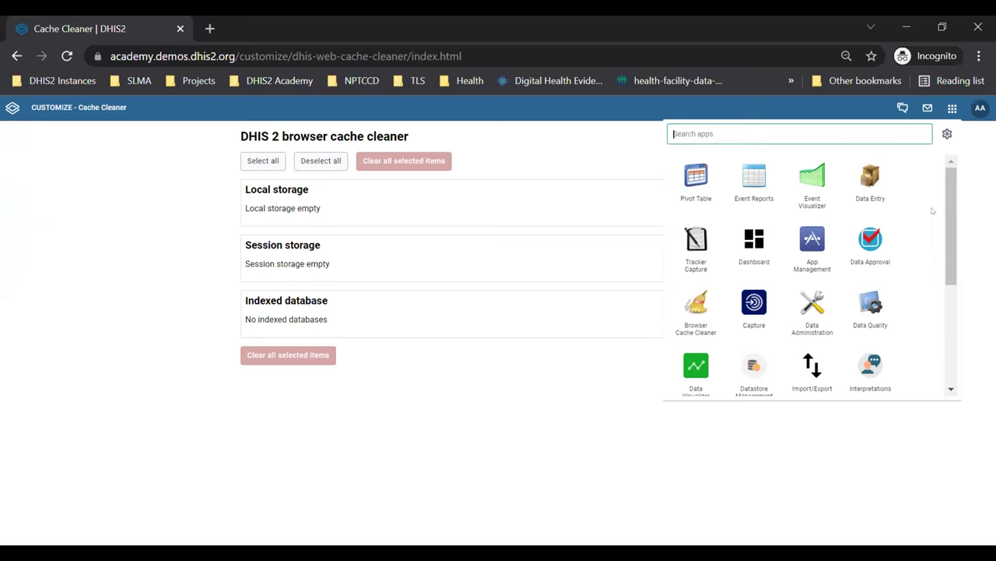
{"action": "left_click", "coordinate": [696, 243]}
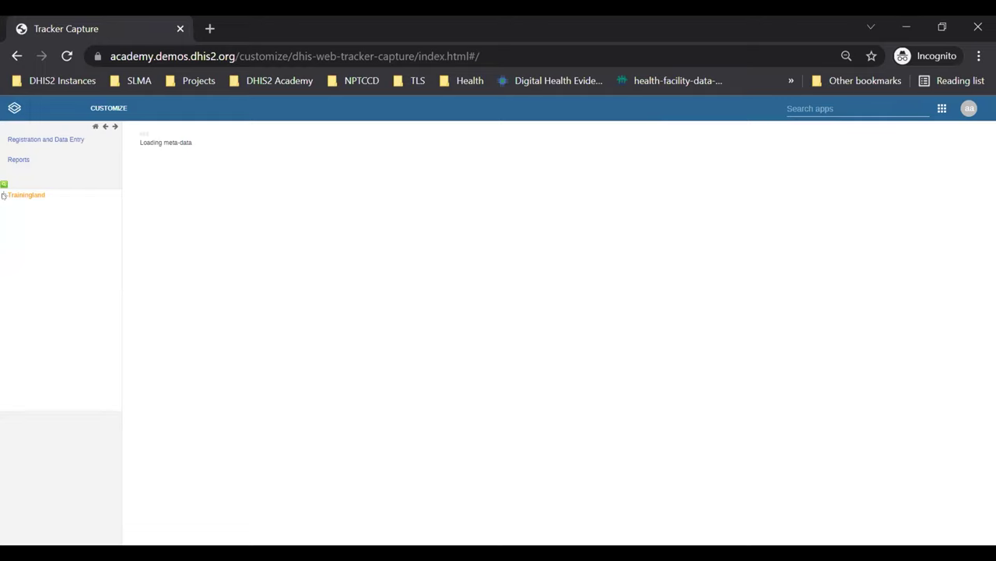
Step: Select Parrot District Hospital under Trainingland > Animal Region > Bird District
{"action": "left_click", "coordinate": [4, 195]}
{"action": "left_click", "coordinate": [10, 204]}
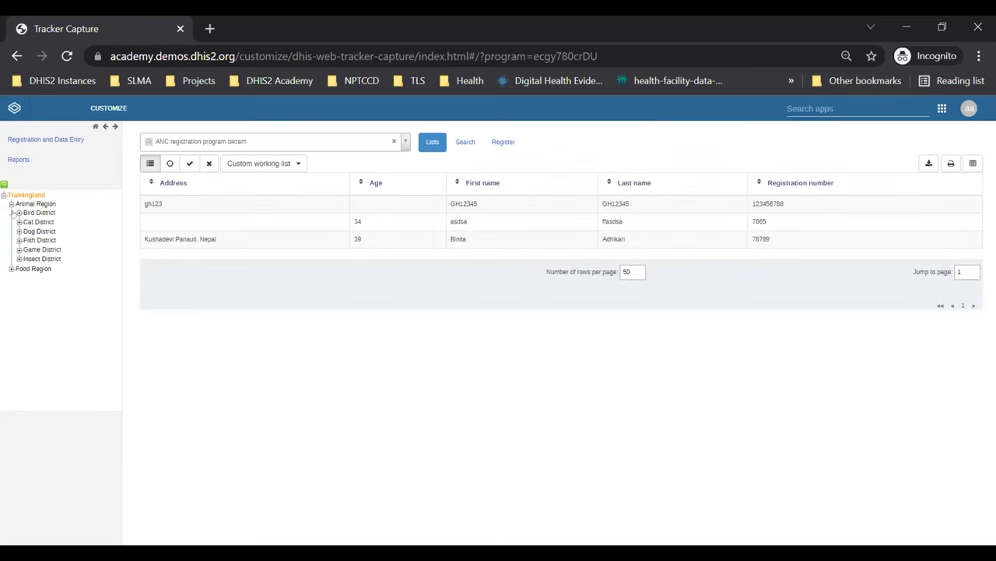
{"action": "left_click", "coordinate": [18, 212]}
{"action": "left_click", "coordinate": [67, 267]}
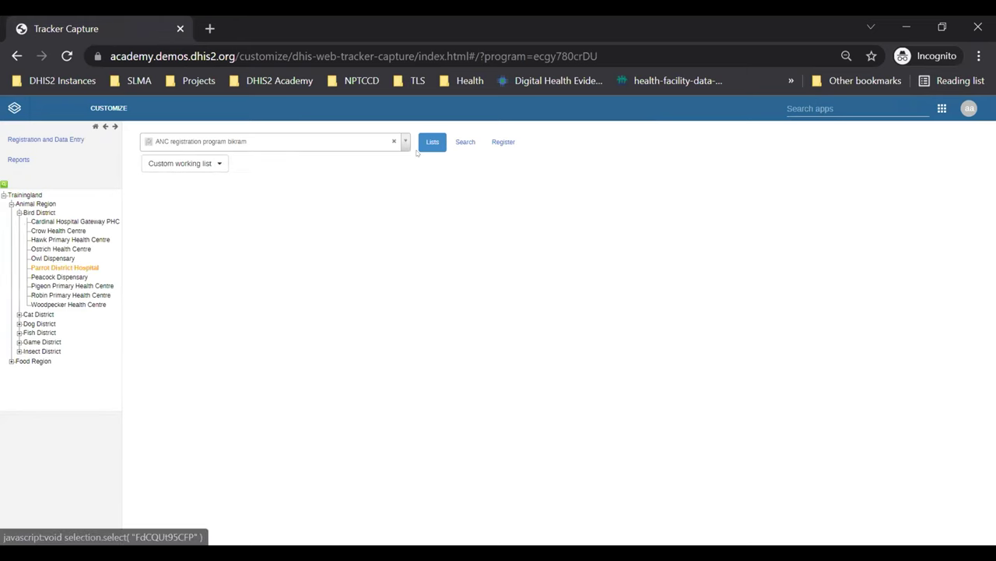
Step: Choose the TB Treatment Card program and open the first listed patient's dashboard
{"action": "left_click", "coordinate": [406, 142]}
{"action": "scroll", "coordinate": [364, 211], "scroll_direction": "down", "scroll_amount": 10}
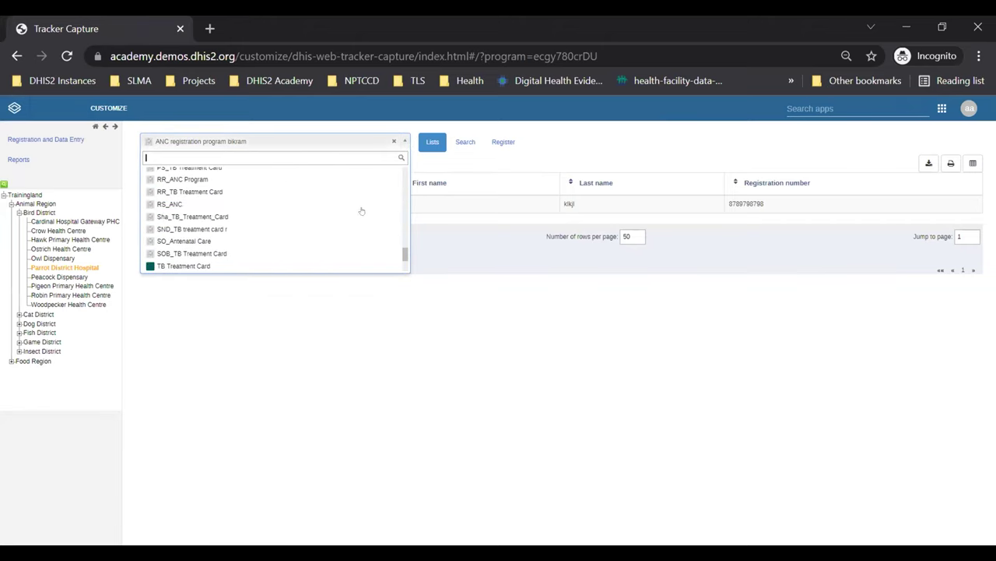
{"action": "left_click", "coordinate": [234, 266]}
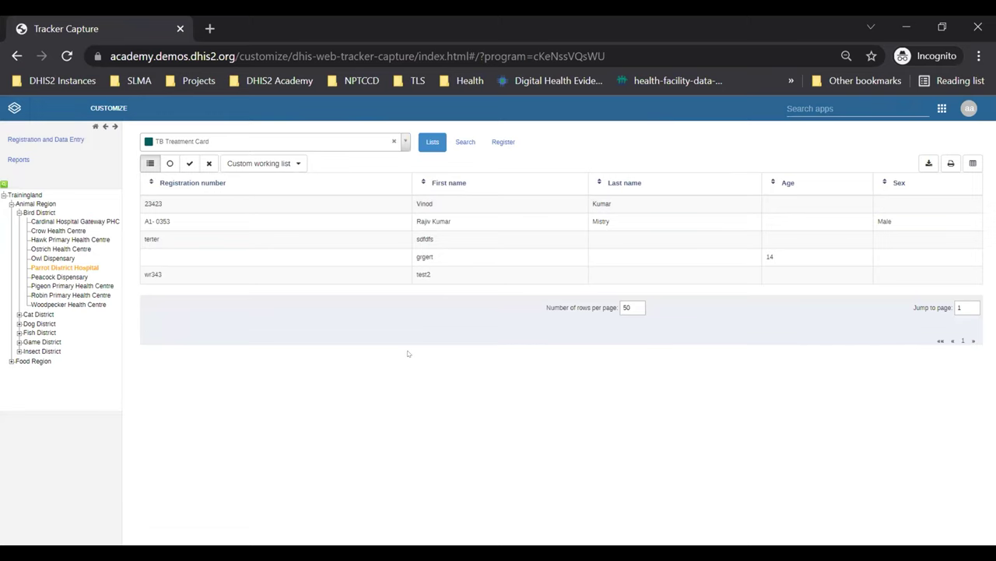
{"action": "left_click", "coordinate": [492, 210]}
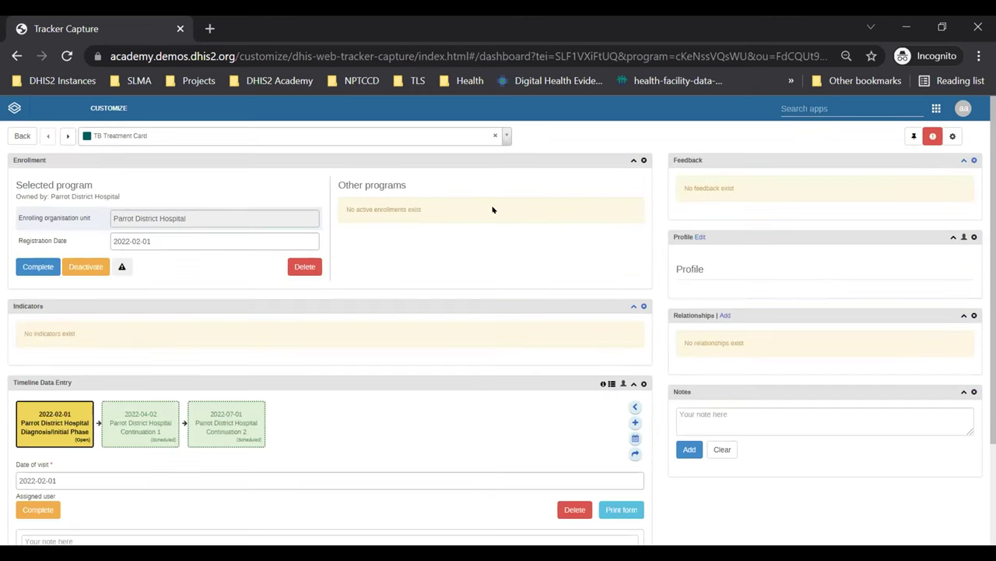
Step: Enter 4 in Weight in kg to trigger the out-of-range warning
{"action": "scroll", "coordinate": [492, 209], "scroll_direction": "down", "scroll_amount": 5}
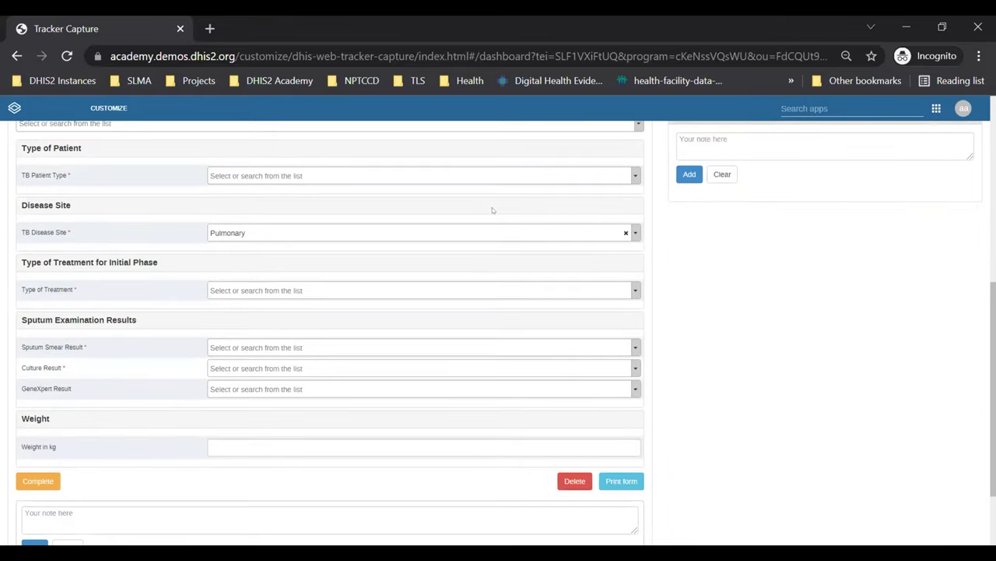
{"action": "scroll", "coordinate": [492, 210], "scroll_direction": "down", "scroll_amount": 1}
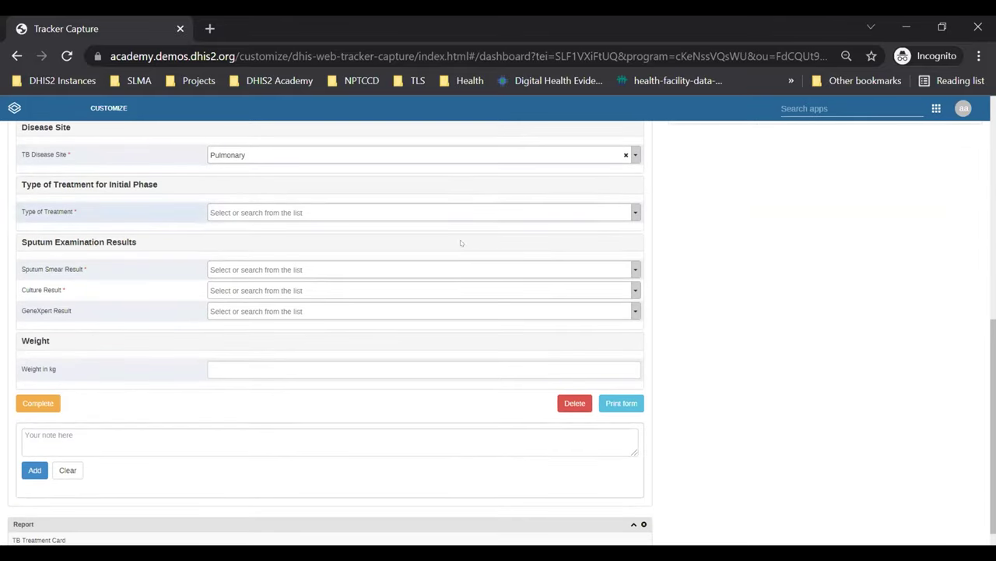
{"action": "left_click", "coordinate": [270, 368]}
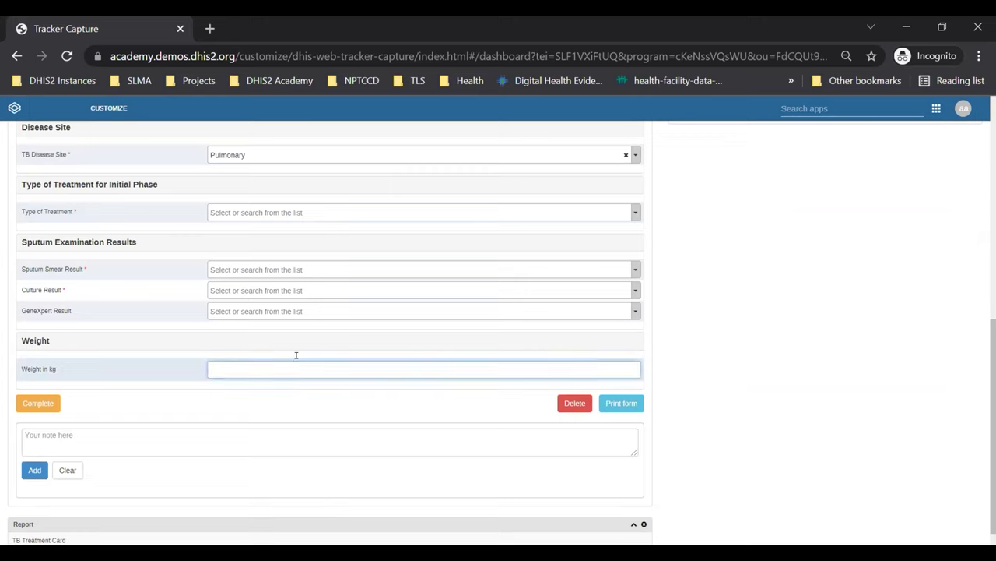
{"action": "type", "text": "4"}
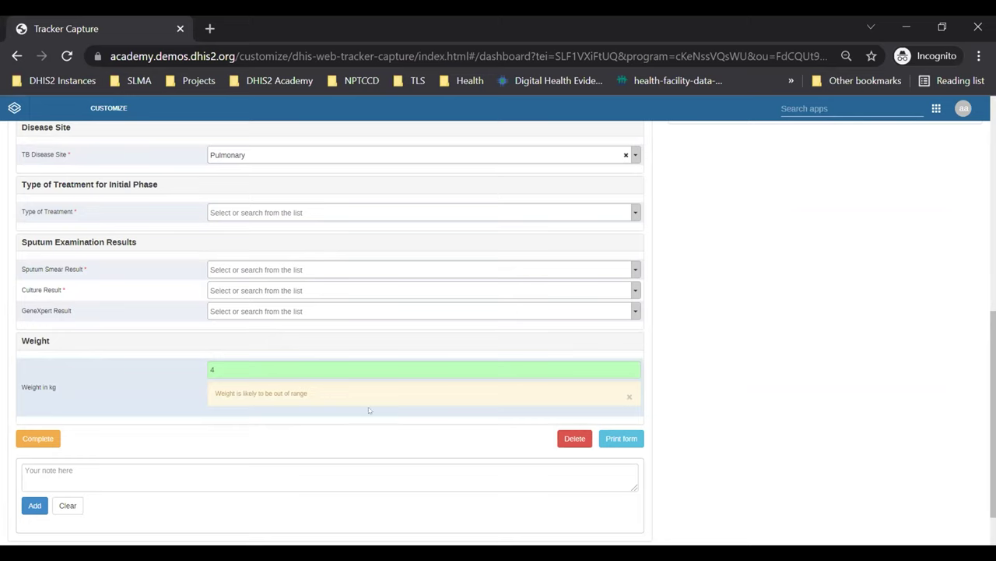
Step: Change Weight in kg to 150 and confirm the warning appears again
{"action": "left_click", "coordinate": [238, 369]}
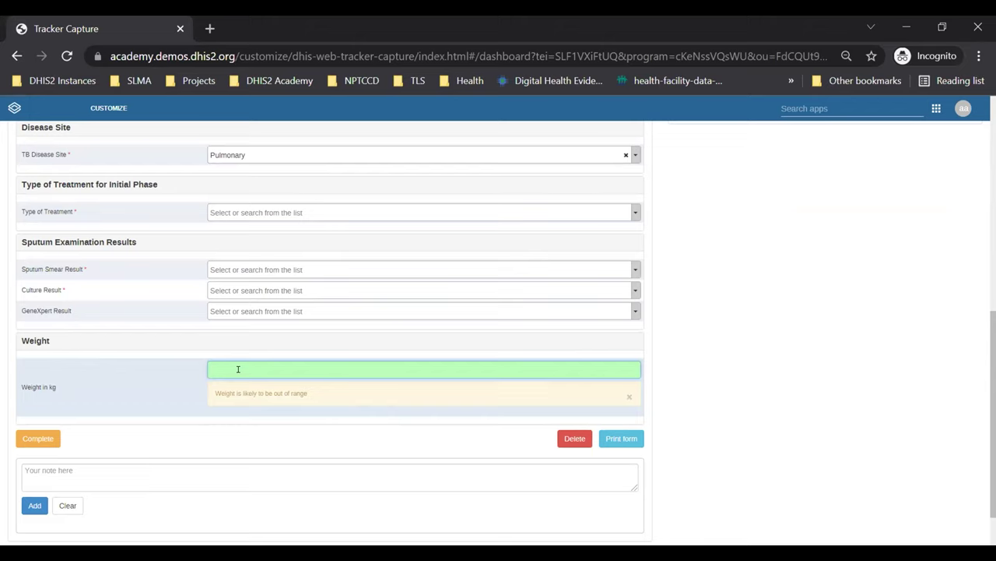
{"action": "type", "text": "50"}
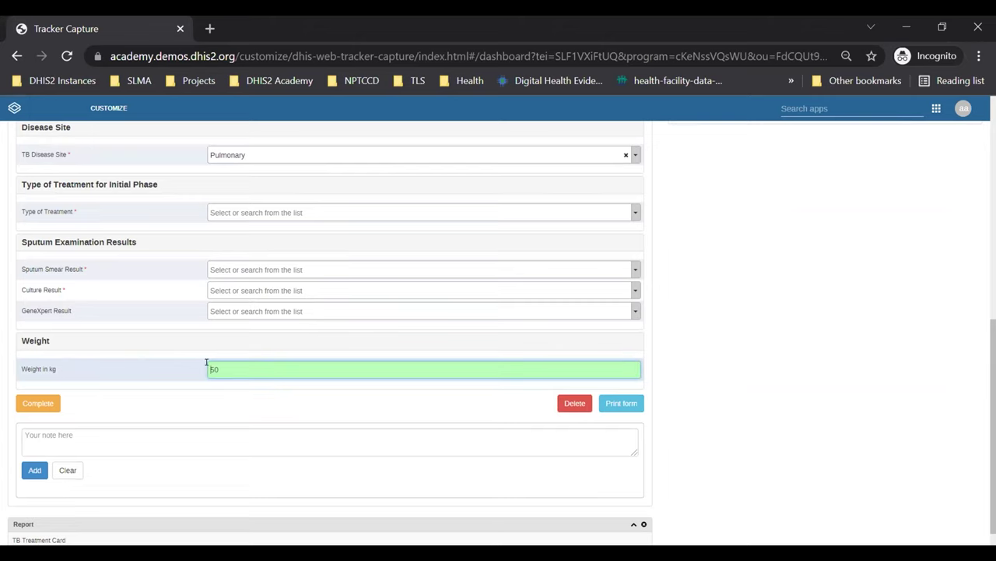
{"action": "left_click", "coordinate": [208, 365]}
{"action": "type", "text": "1"}
{"action": "left_click", "coordinate": [231, 399]}
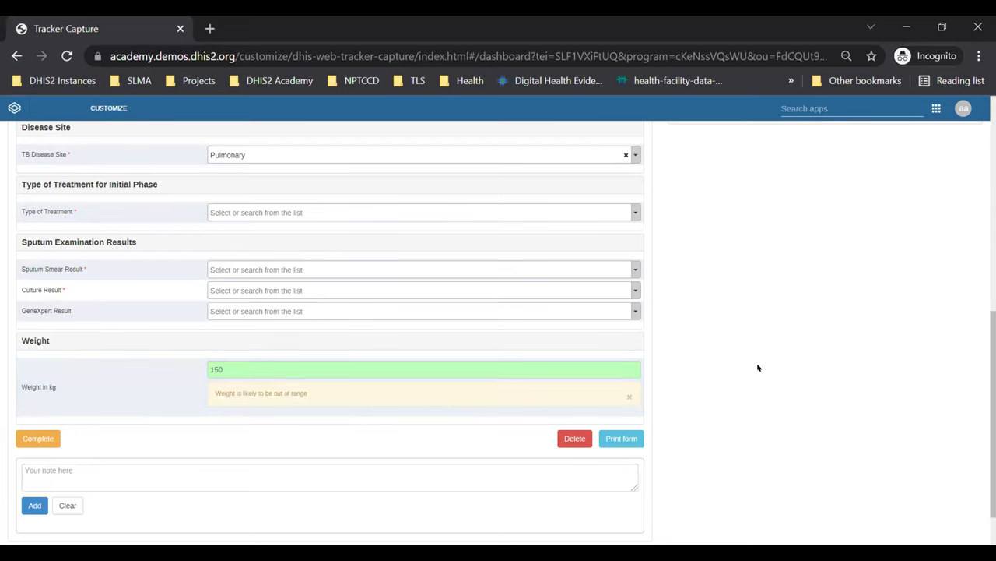
{"action": "scroll", "coordinate": [758, 367], "scroll_direction": "up", "scroll_amount": 5}
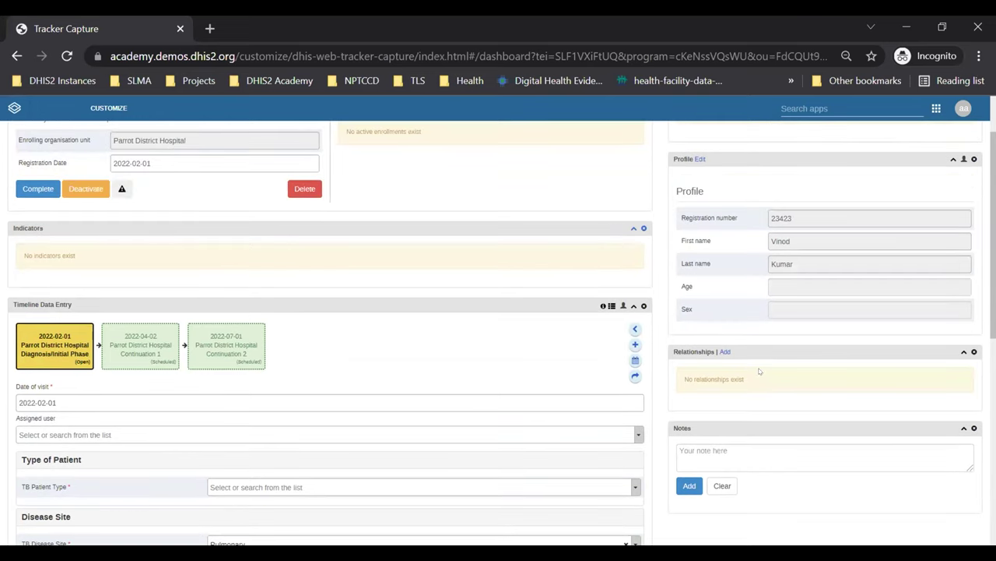